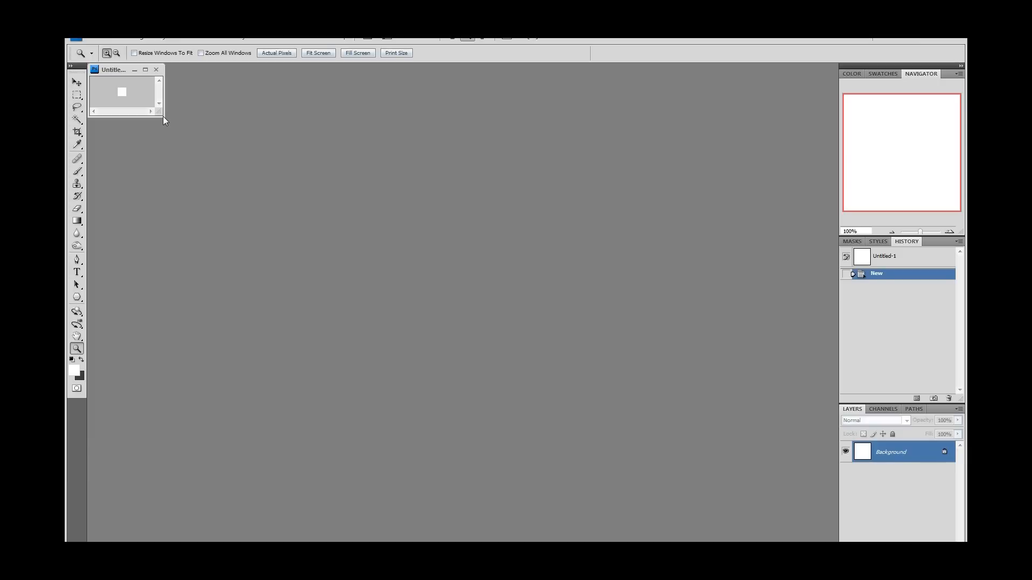
Step: Enlarge the untitled document's window and magnify the tiny blank canvas until it nearly fills it
left_click_drag(163, 117, 491, 337)
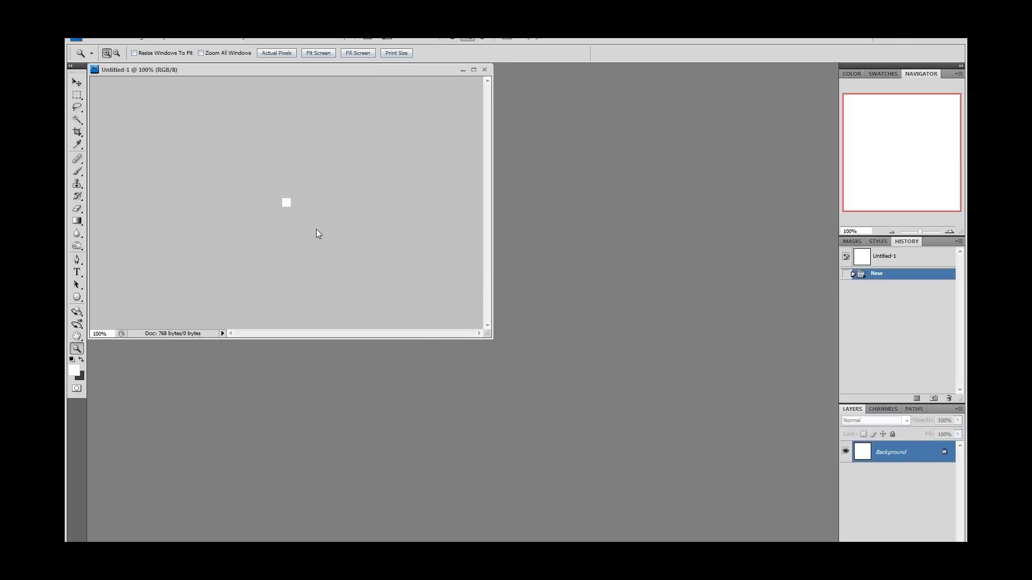
scroll(316, 229, "up", 20, "alt")
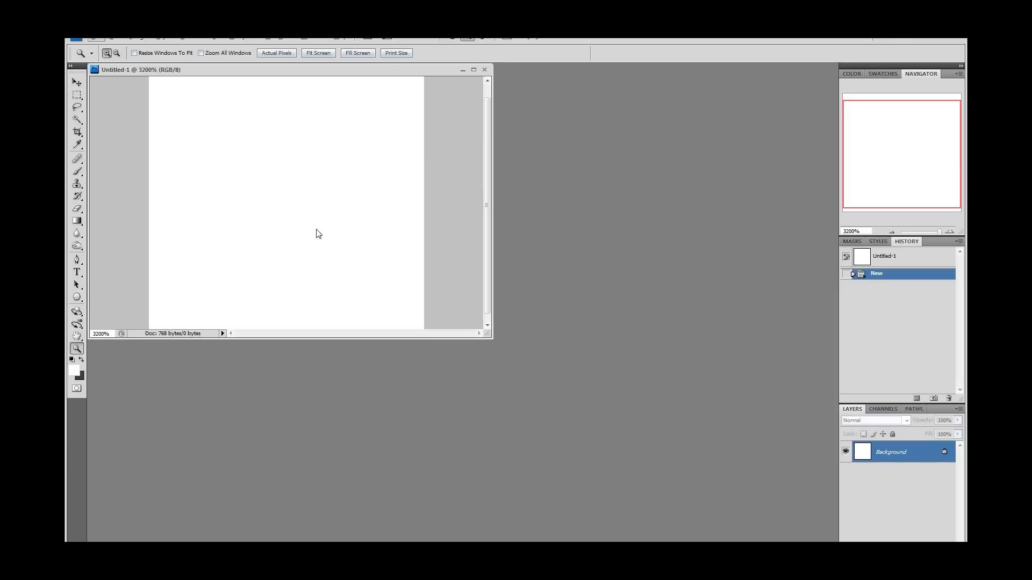
scroll(316, 229, "down", 1, "alt")
Step: Set the background colour to magenta, hex value ff00ff
left_click(80, 377)
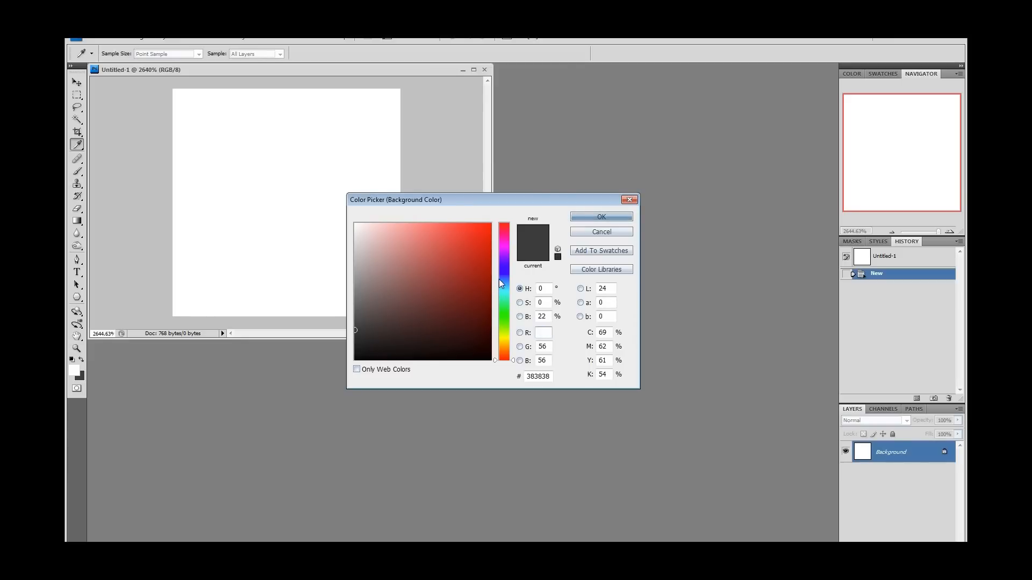
mouse_move(502, 288)
left_mouse_down()
mouse_move(505, 307)
mouse_move(505, 241)
mouse_move(550, 186)
left_mouse_up()
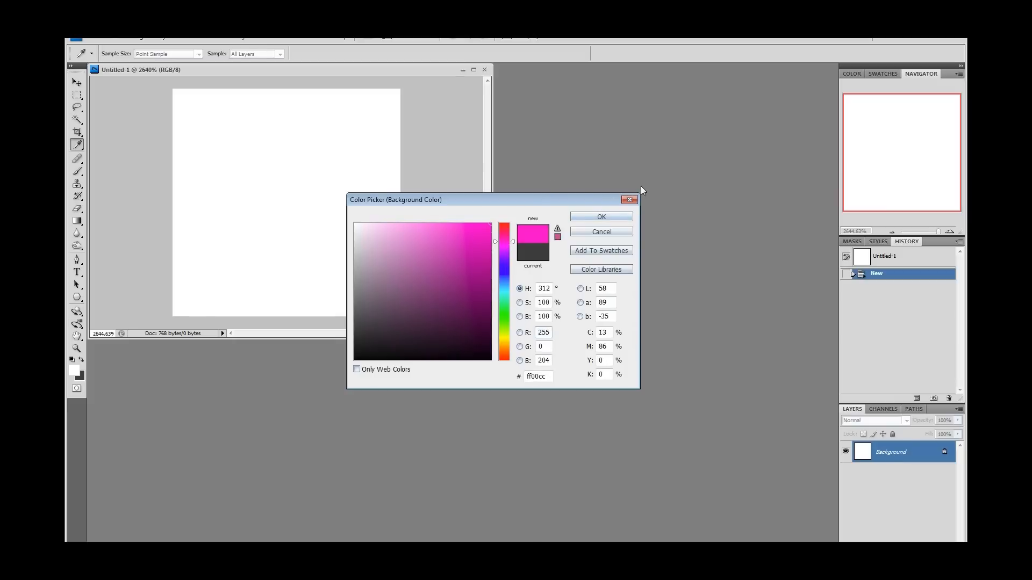
left_click(542, 377)
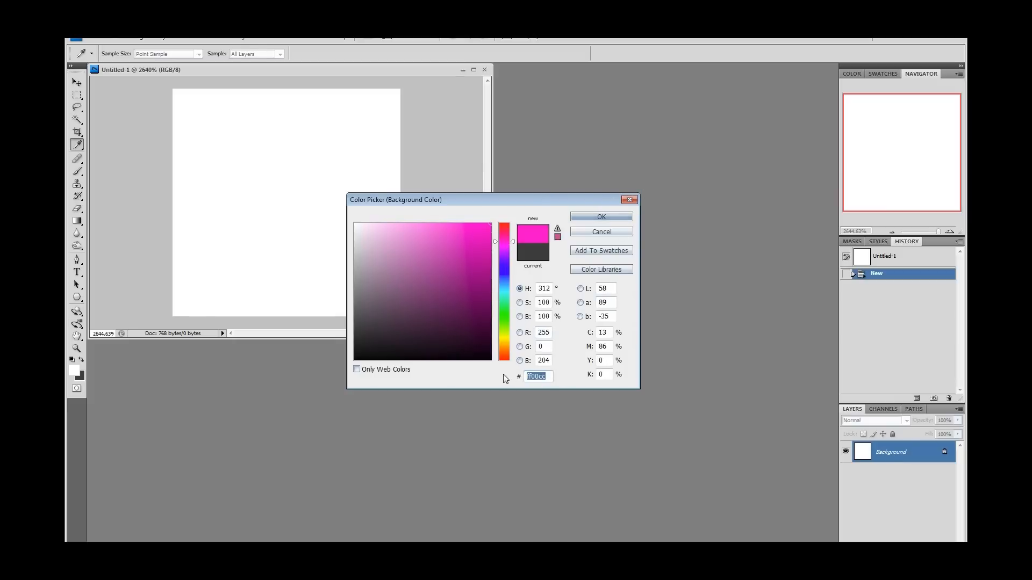
left_click(538, 377)
left_click_drag(538, 377, 548, 379)
type("ff")
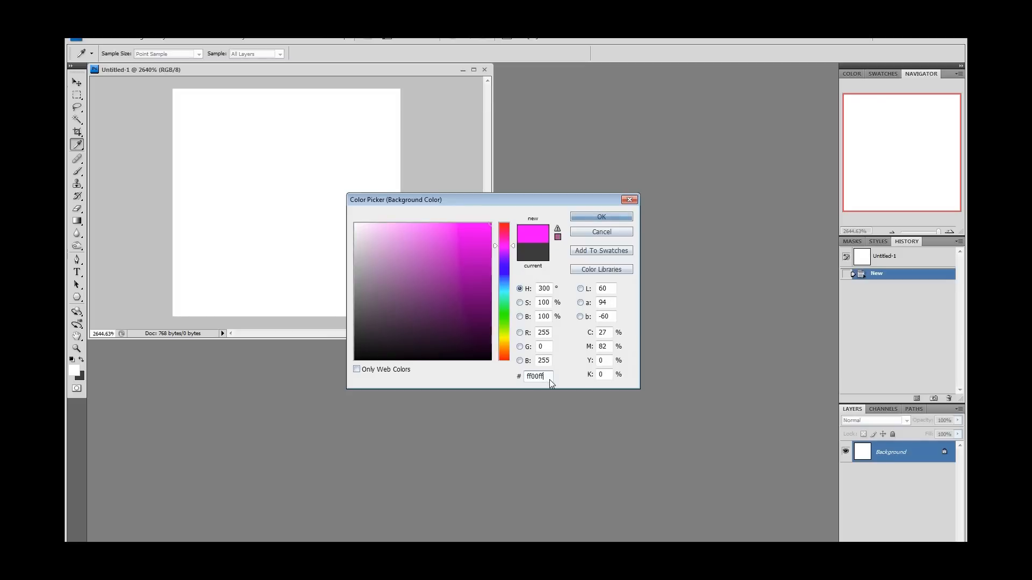
left_click(628, 217)
key("z")
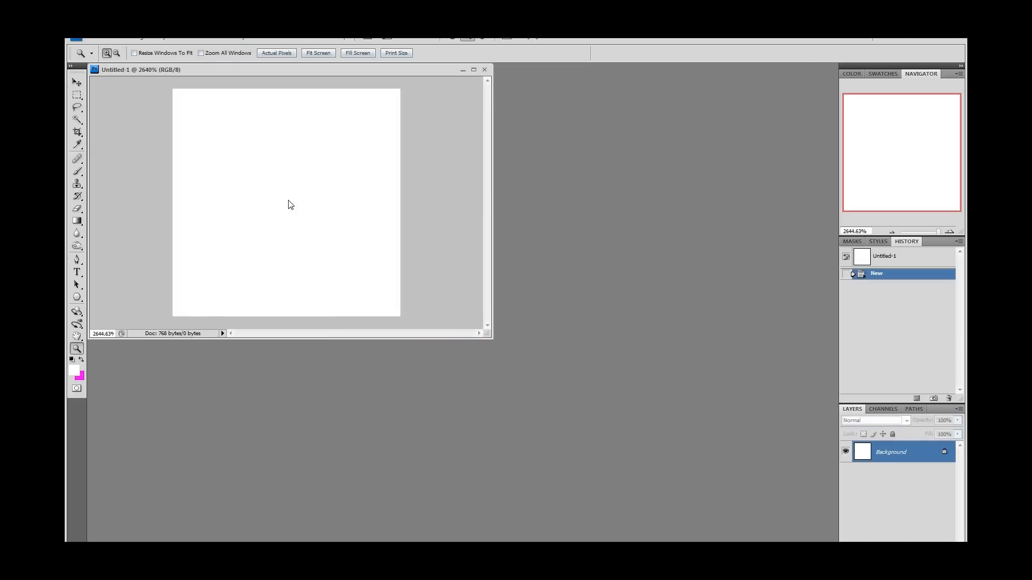
Step: Fill the whole canvas with the background colour and start saving the document
key("ctrl+BackSpace")
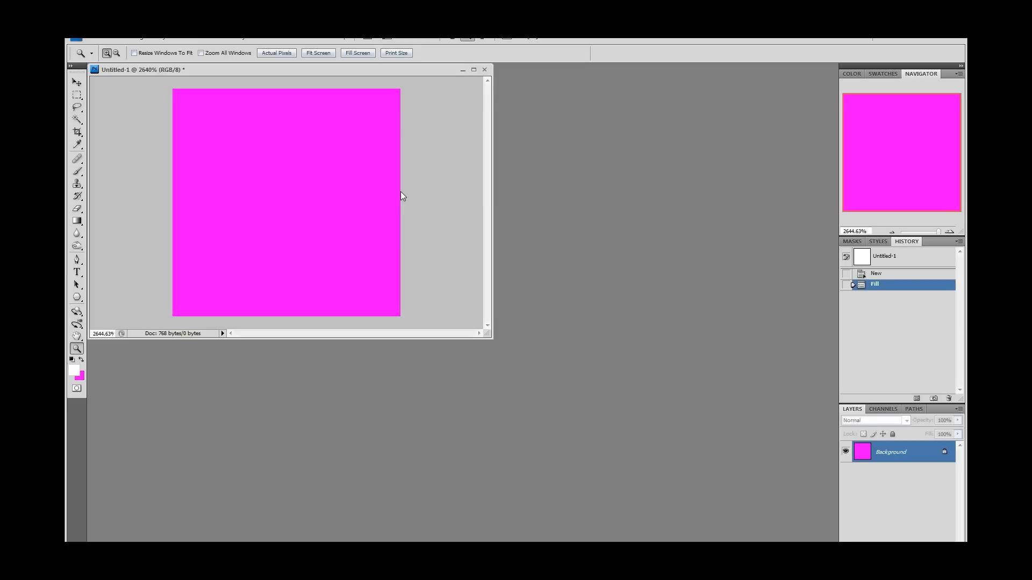
key("ctrl+s")
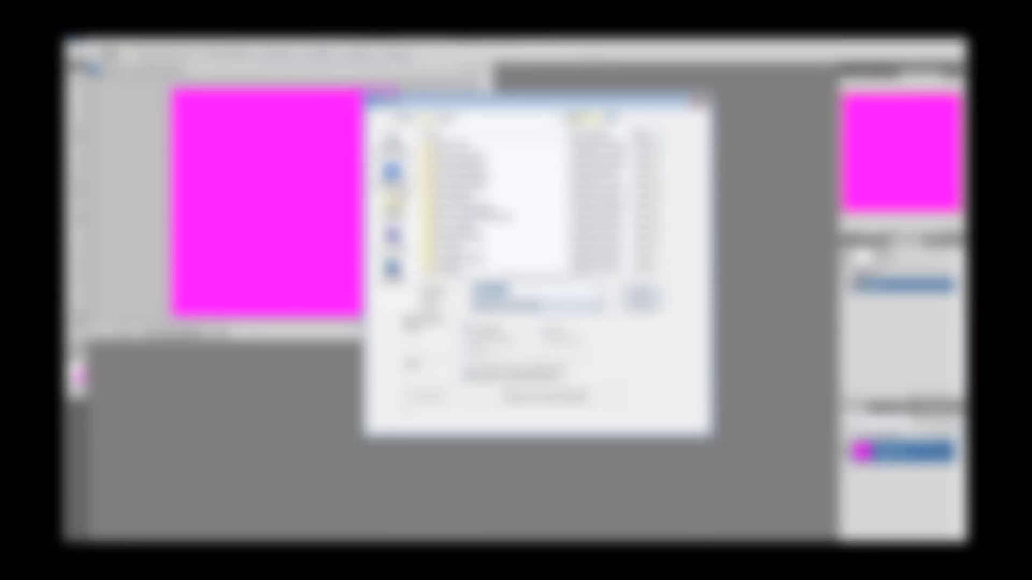
left_click(598, 115)
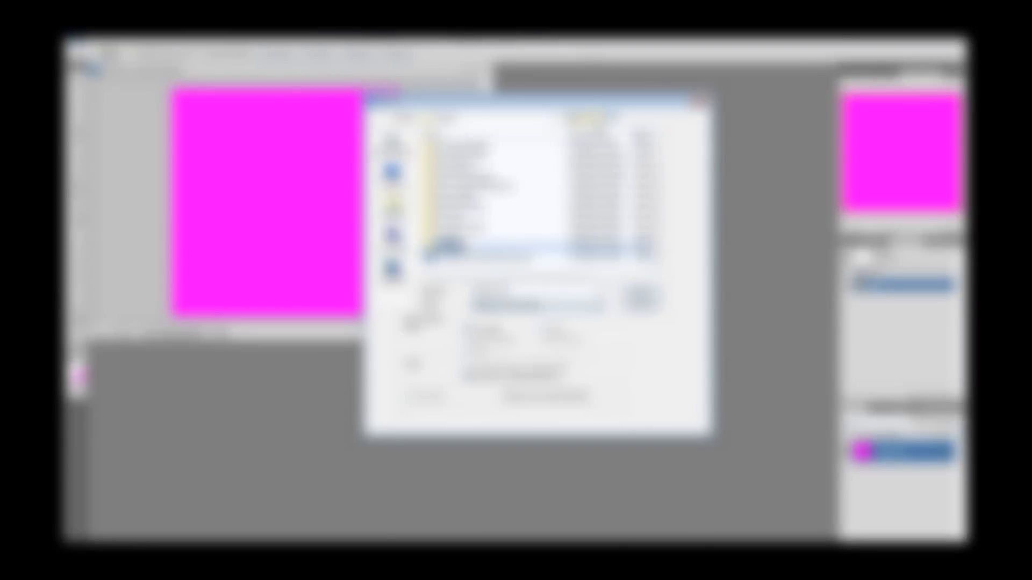
left_click(456, 241)
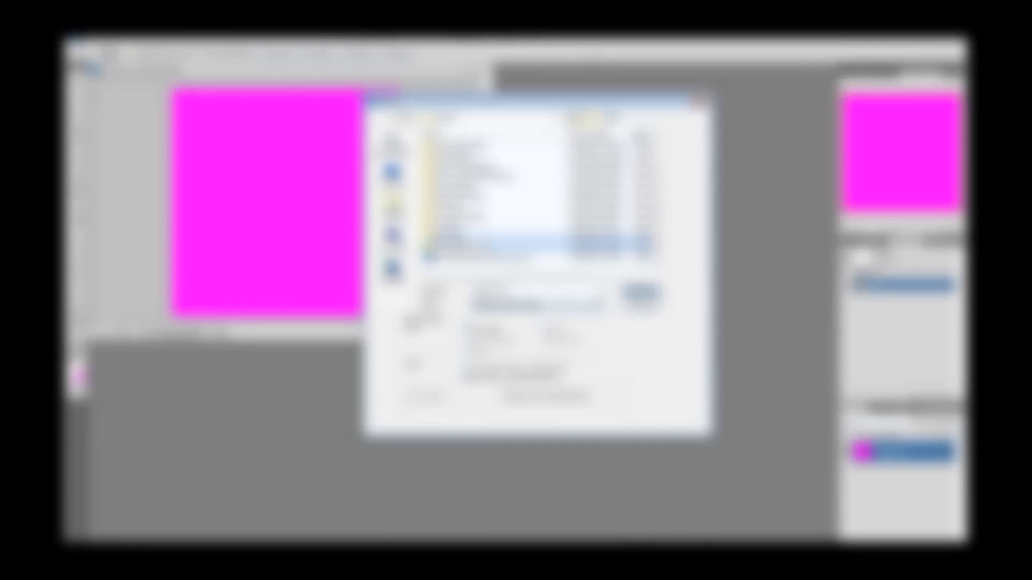
key("Delete")
key("Return")
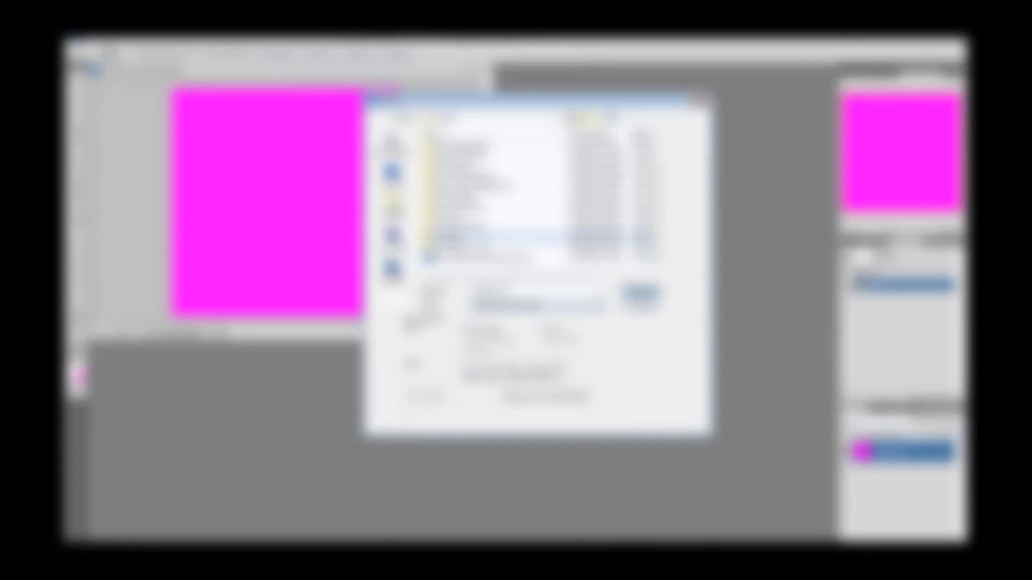
left_click(466, 248)
key("Delete")
key("Return")
Step: Browse the save location to the materials folder inside portal 2\portal2 and select its lights subfolder
left_click(586, 118)
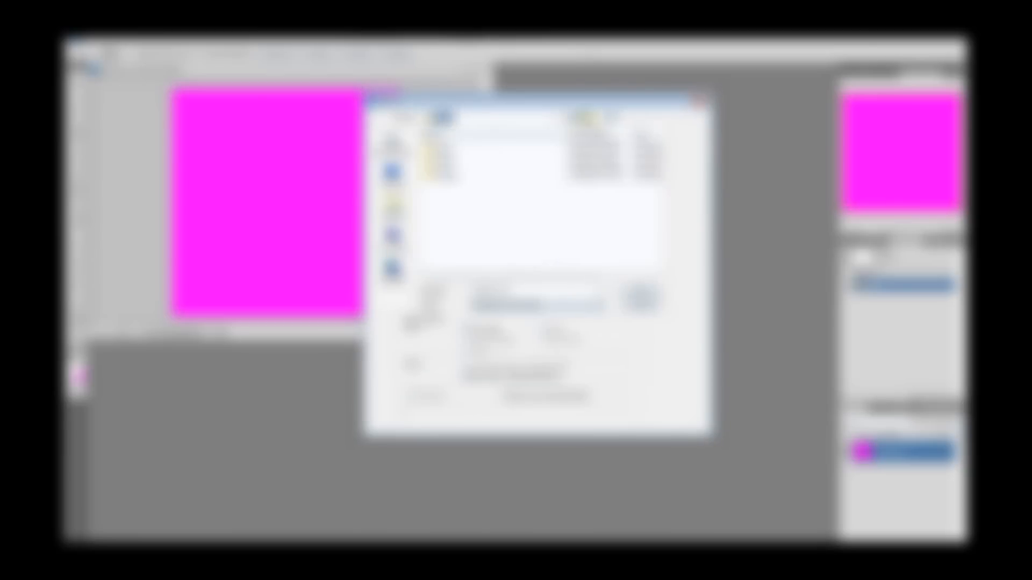
left_click(585, 118)
left_click(586, 120)
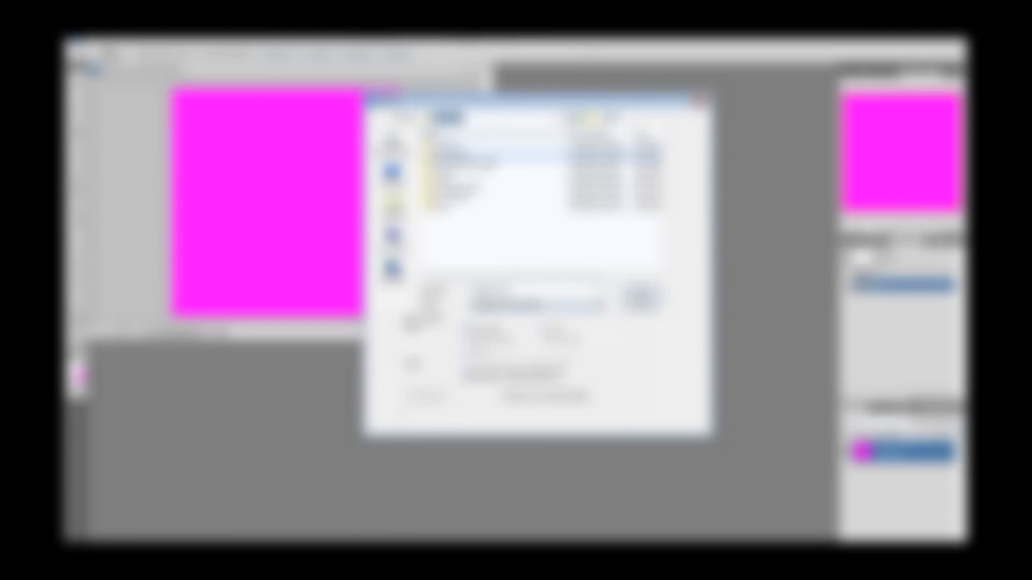
double_click(487, 154)
left_click(584, 118)
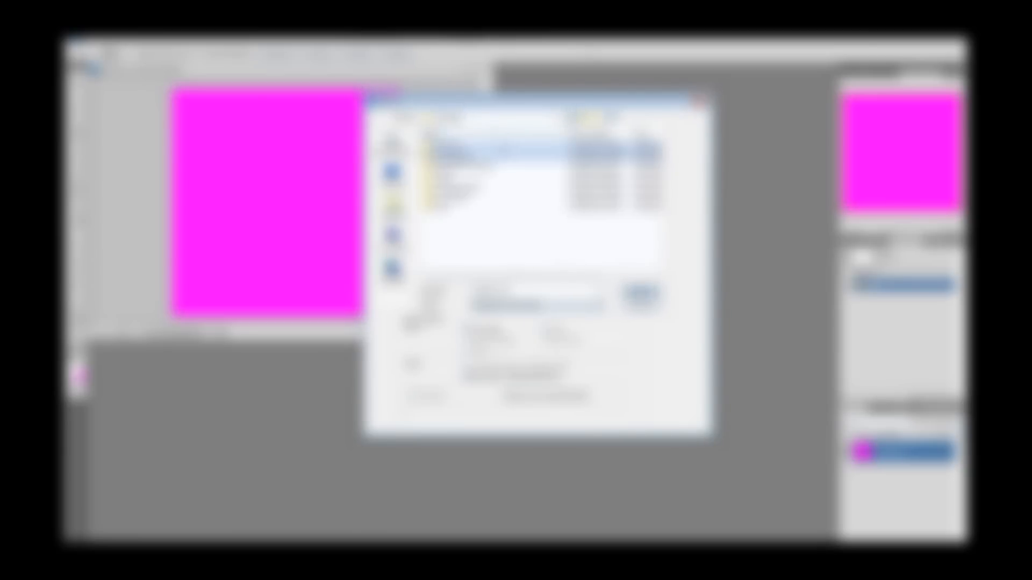
left_click(584, 119)
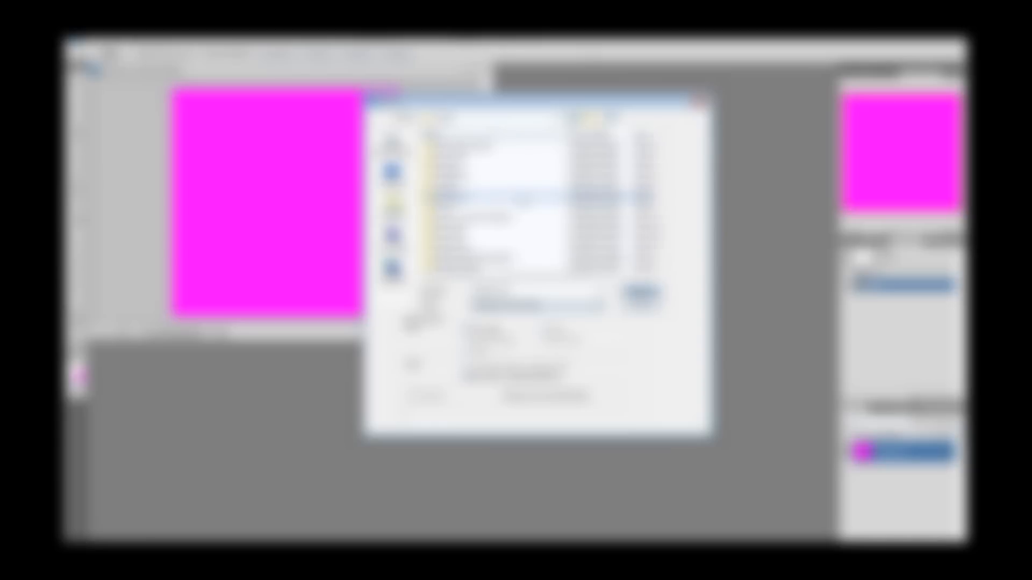
double_click(521, 201)
left_click(490, 155)
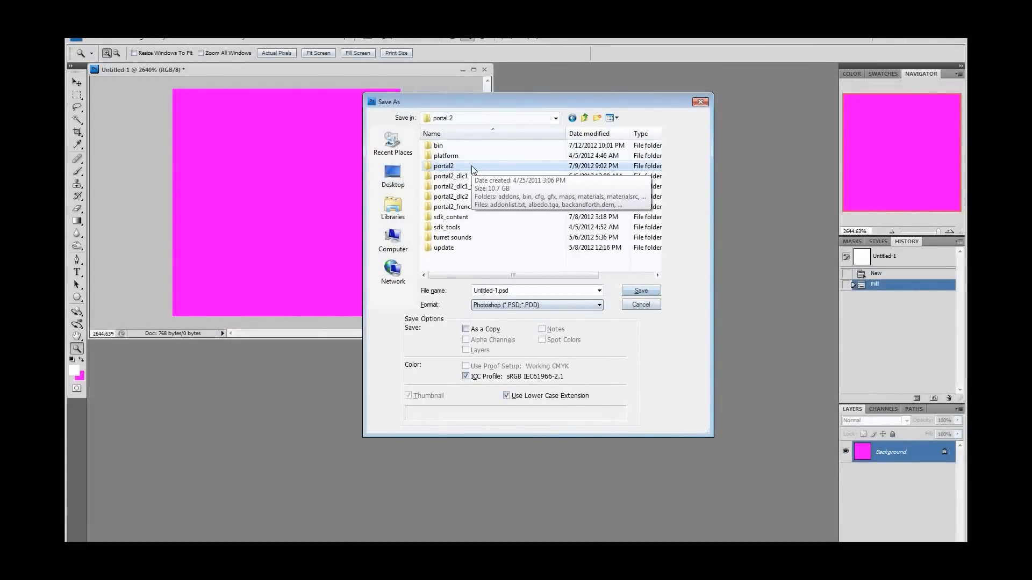
left_click(472, 169)
double_click(473, 168)
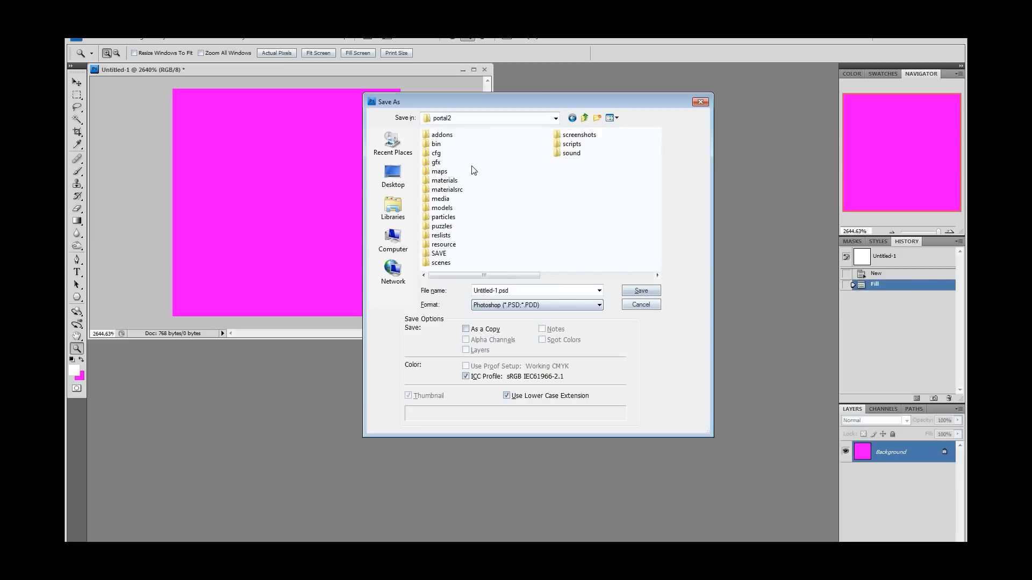
double_click(446, 186)
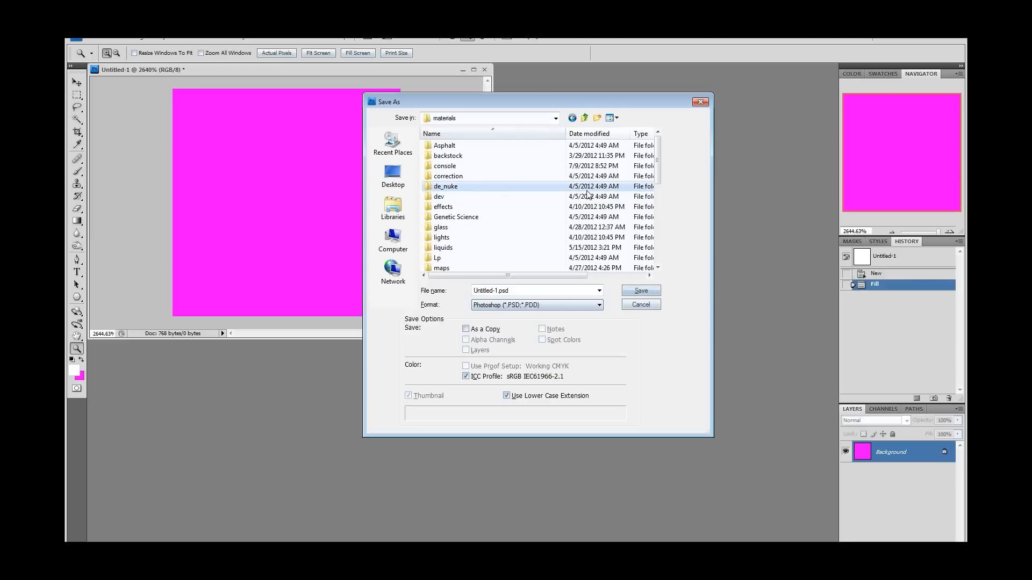
left_click(497, 241)
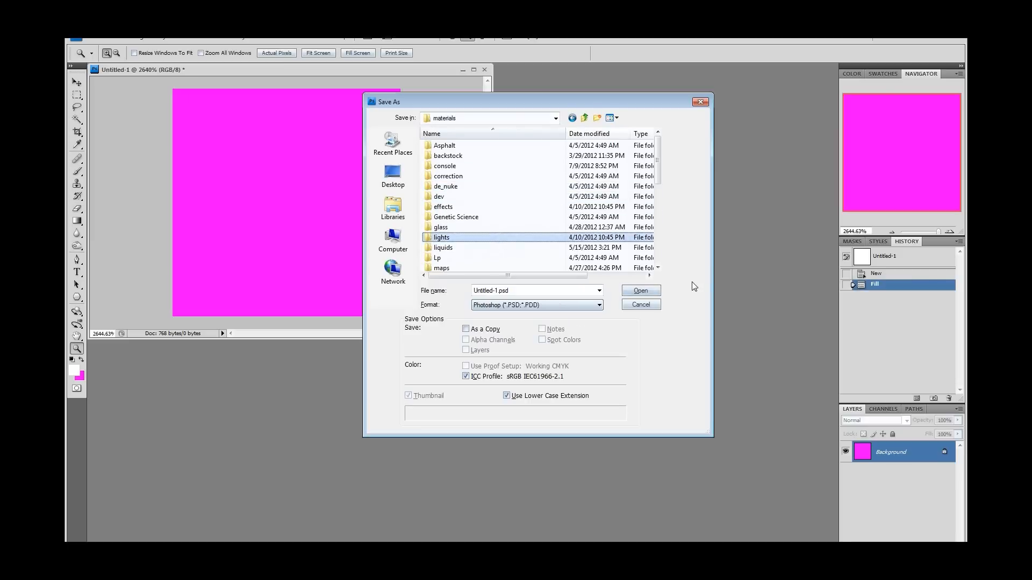
Step: Switch to GCFScape and open the materials\lights folder from the root of pak01_dir.vpk
key("alt+Tab")
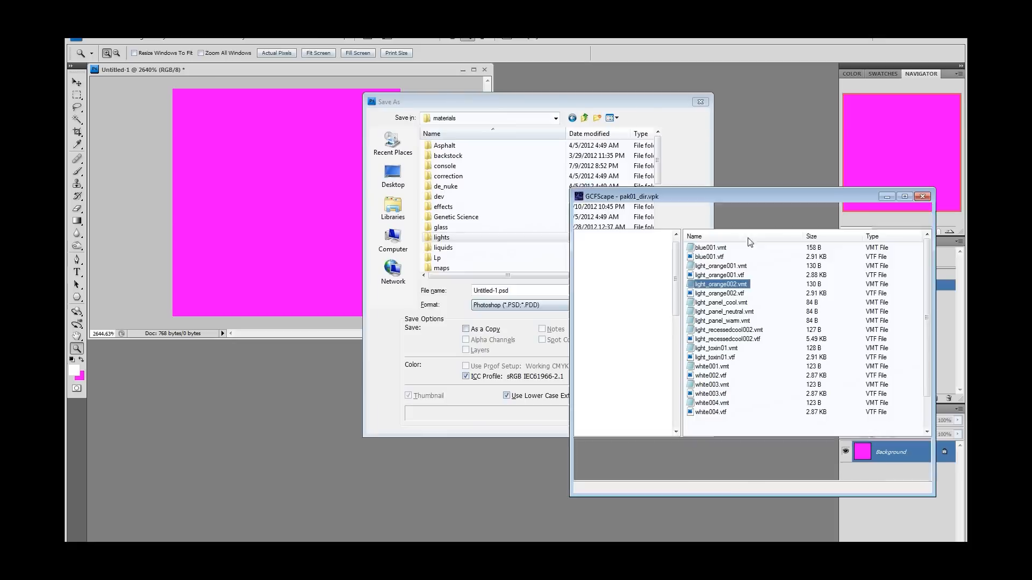
left_click(586, 209)
left_click(737, 198)
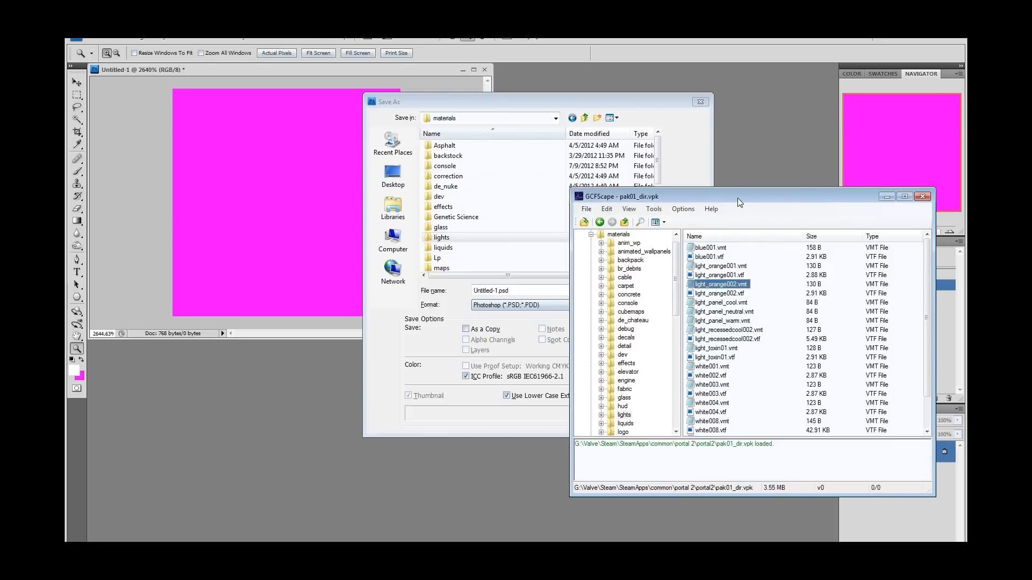
left_click(711, 209)
left_click_drag(676, 252, 671, 225)
left_click(591, 243)
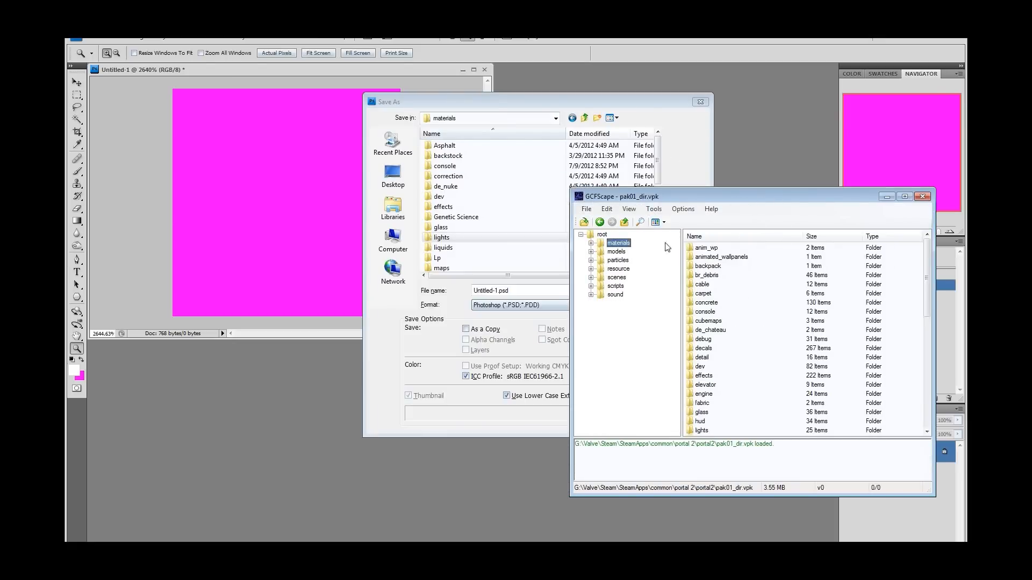
left_click(601, 234)
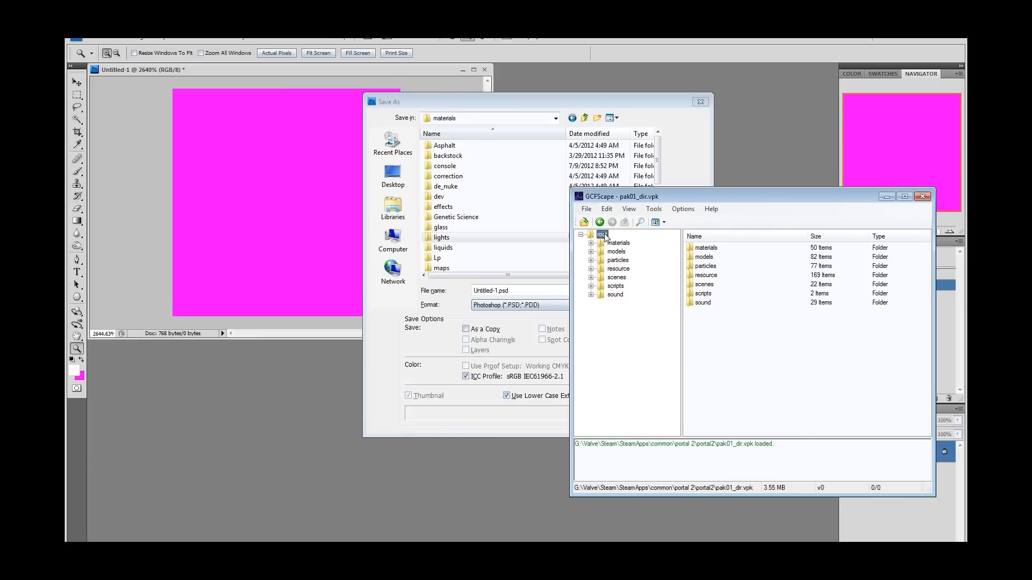
left_click(731, 250)
double_click(732, 252)
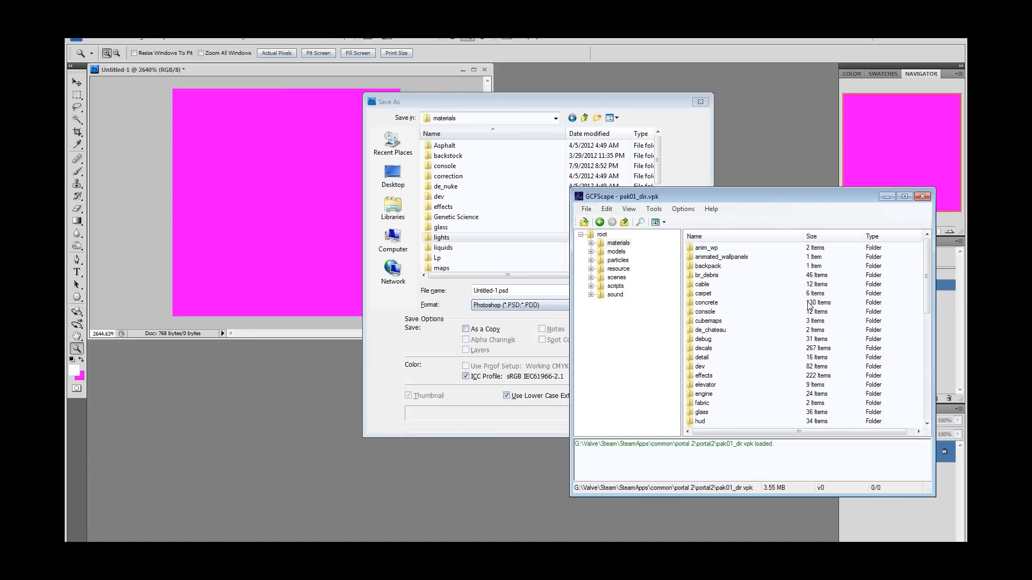
scroll(748, 334, "down", 4)
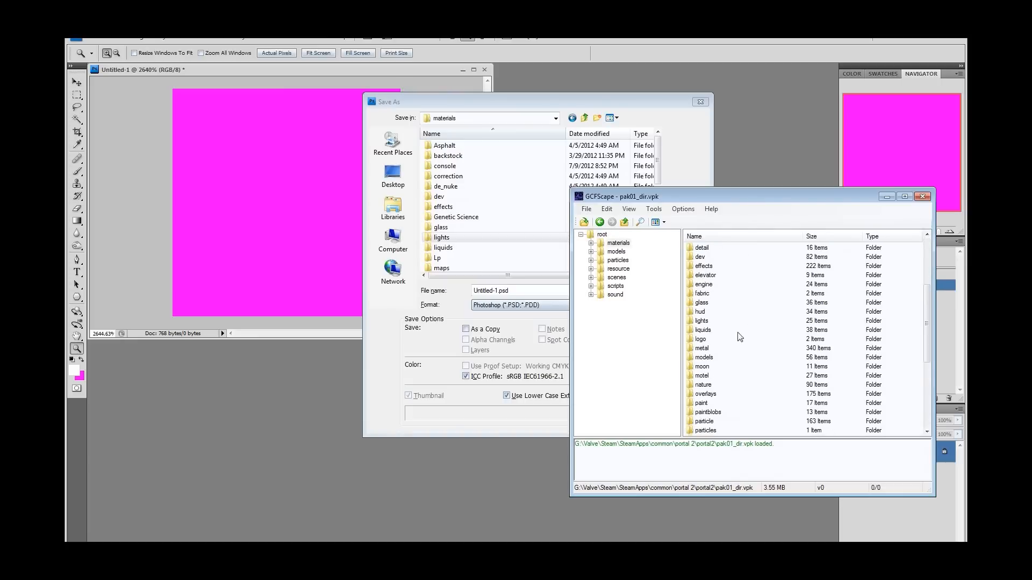
double_click(702, 321)
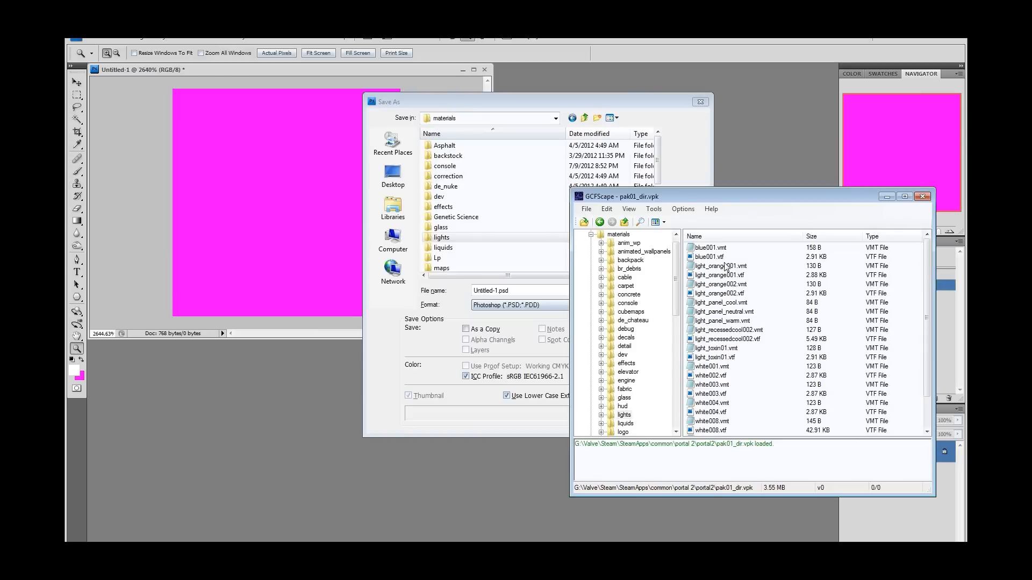
Step: Examine the light material files in the lights folder, from the light_panel entries through white011
left_click(729, 312)
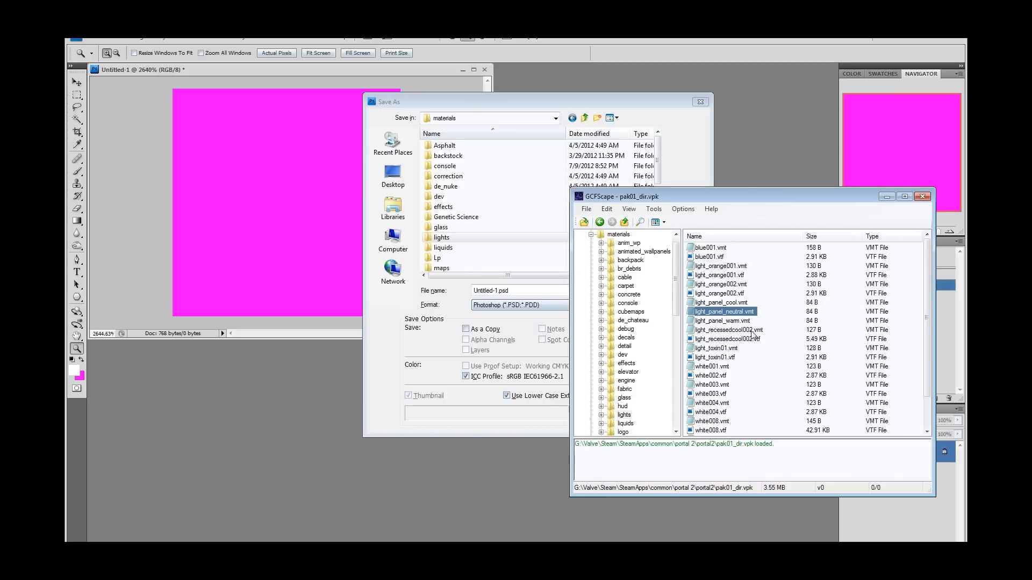
scroll(735, 356, "down", 2)
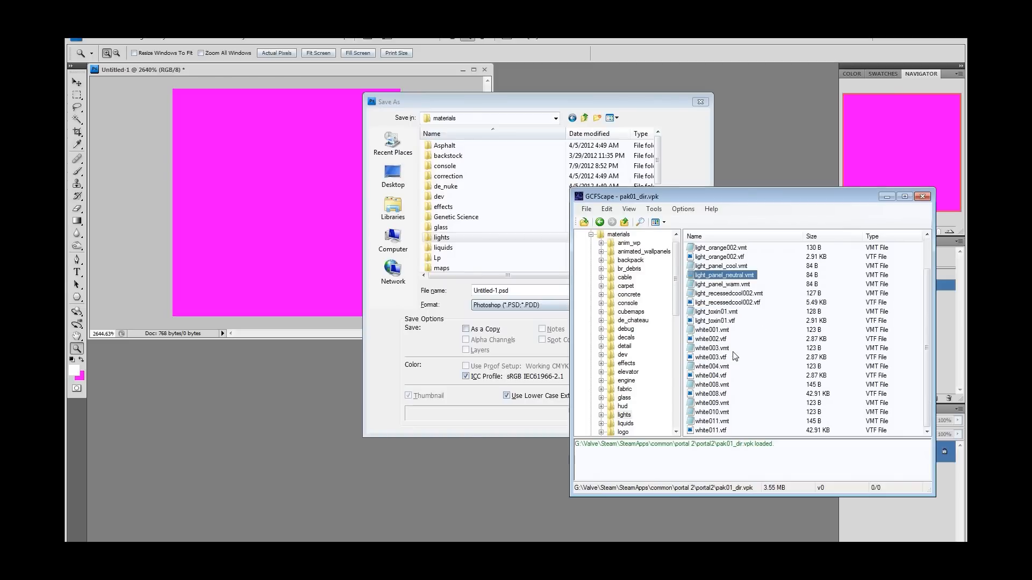
left_click(728, 404)
left_click(727, 412)
left_click(725, 424)
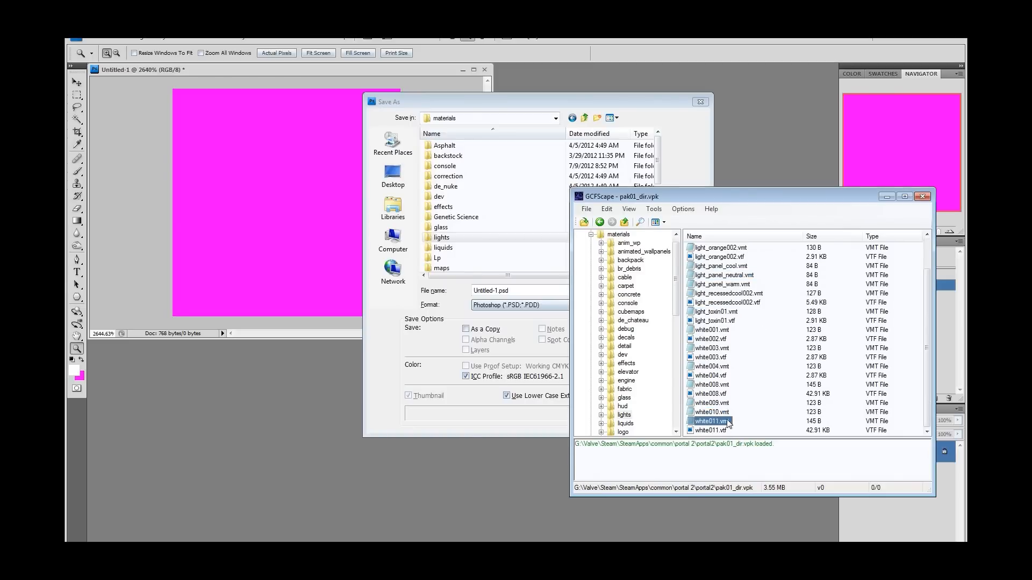
left_click(724, 395)
left_click(727, 368)
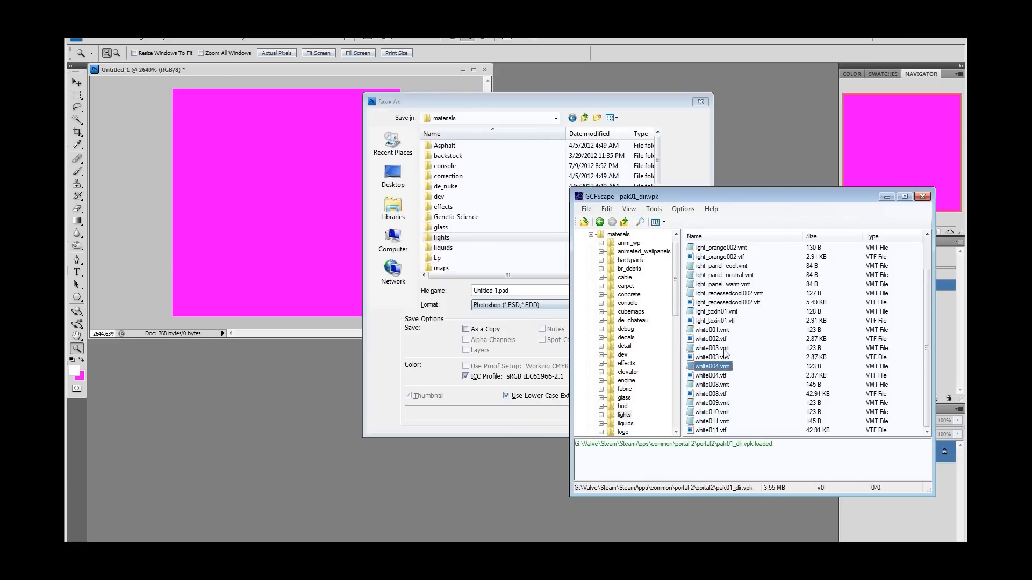
left_click(724, 340)
left_click(741, 304)
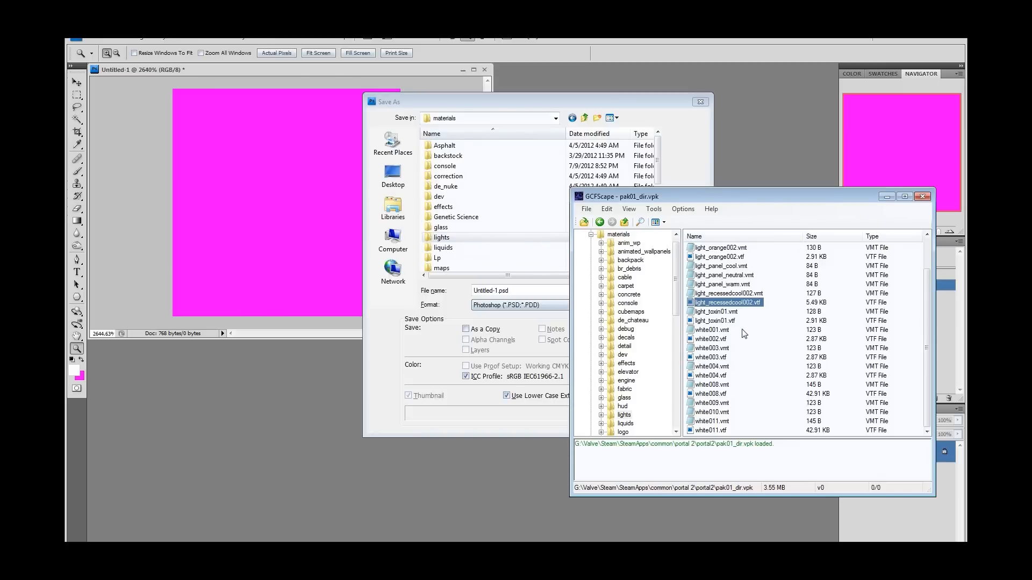
Step: Return to Photoshop's Save As dialog and open the materials\lights folder inside portal2 as the save location
left_click(526, 239)
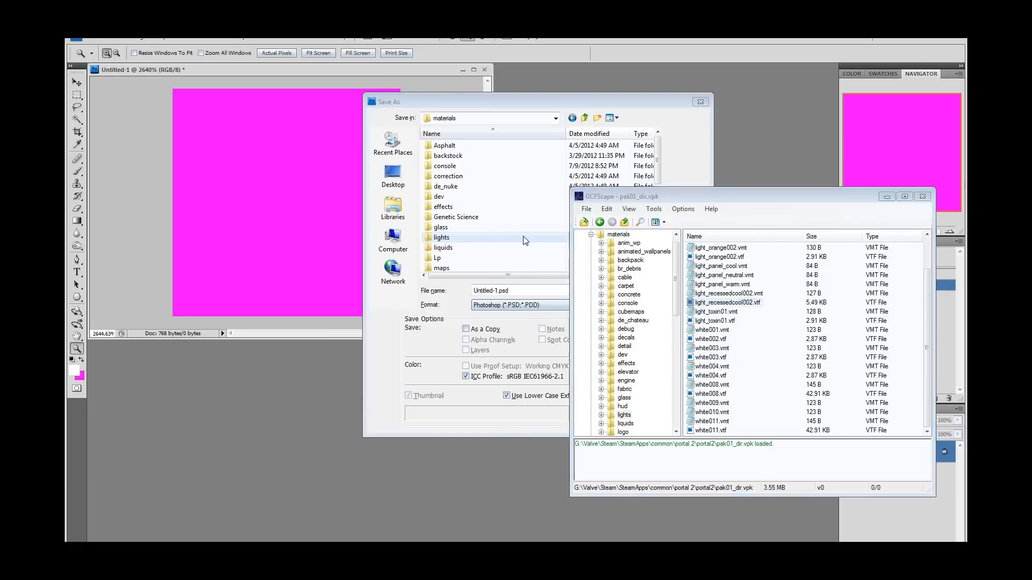
left_click(585, 118)
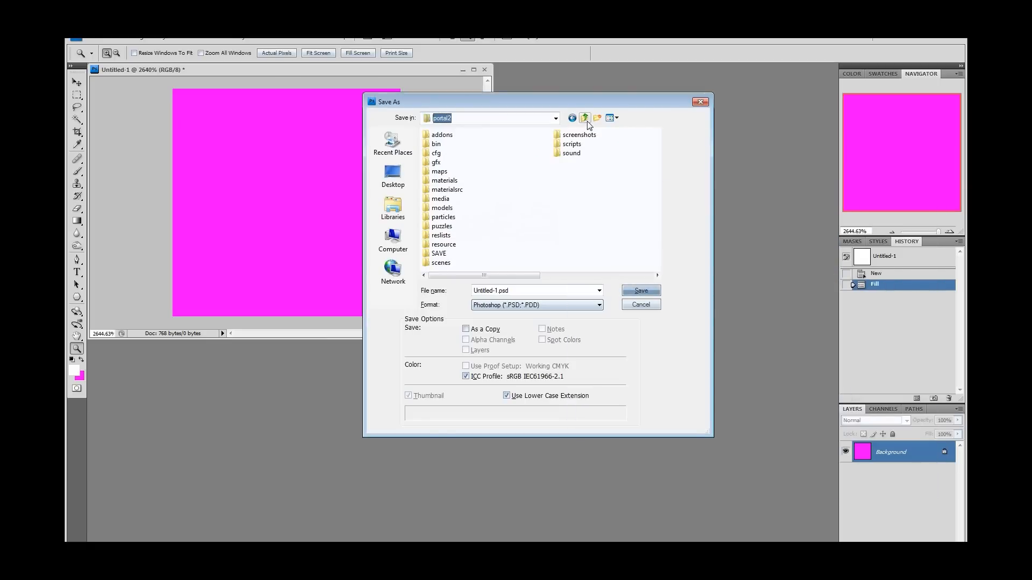
double_click(457, 186)
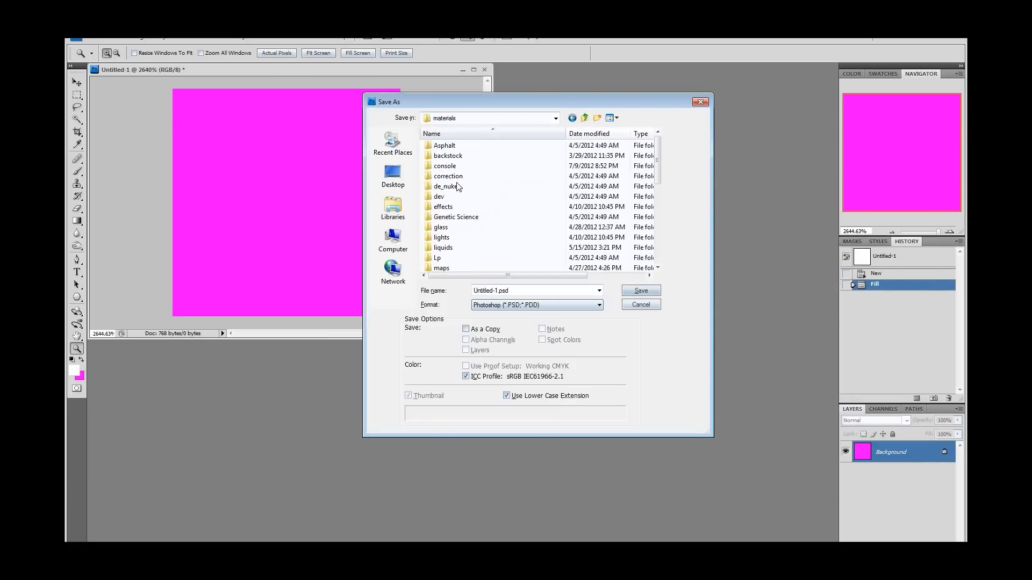
left_click(500, 238)
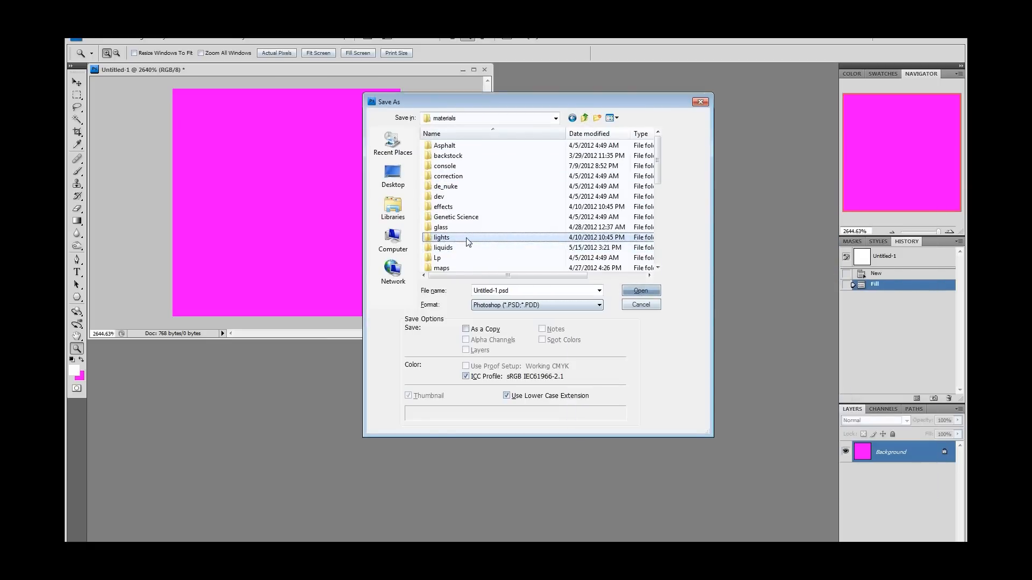
double_click(466, 239)
Step: Save the magenta image in the lights folder as a BMP named PinkLight, using Windows format at 24-bit depth
left_click(544, 305)
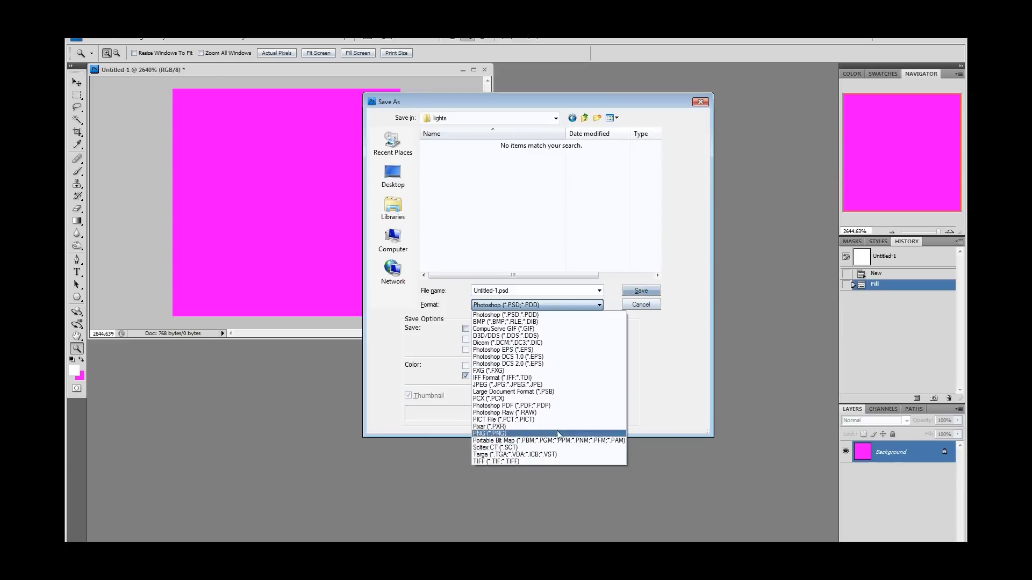
left_click(560, 322)
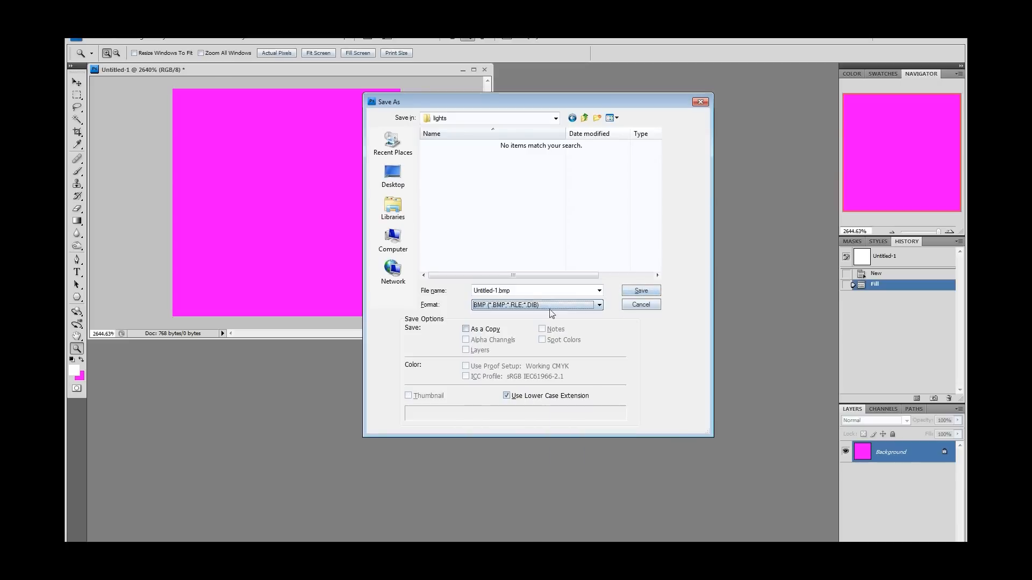
left_click(526, 293)
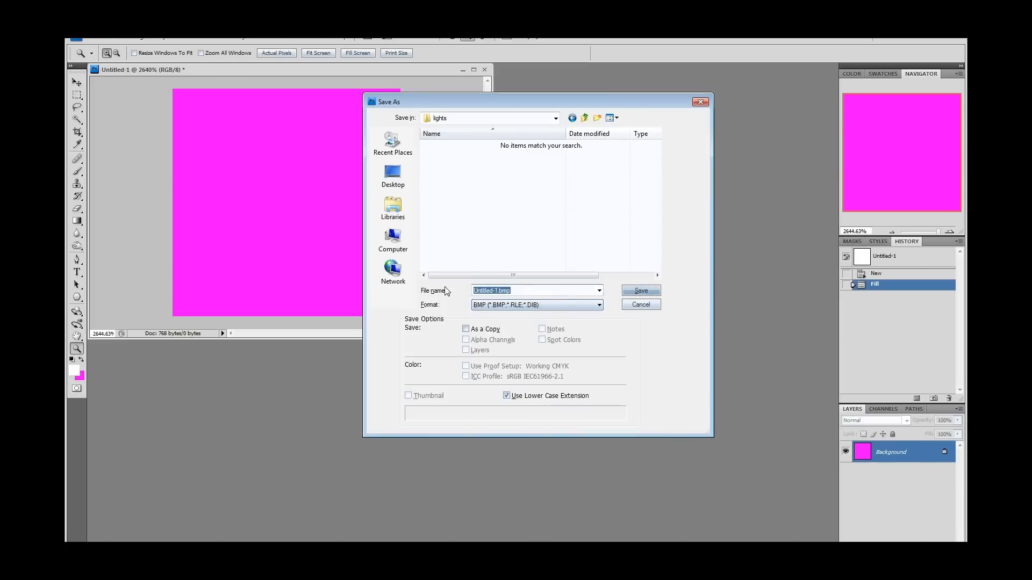
type("PinkLight")
key("Return")
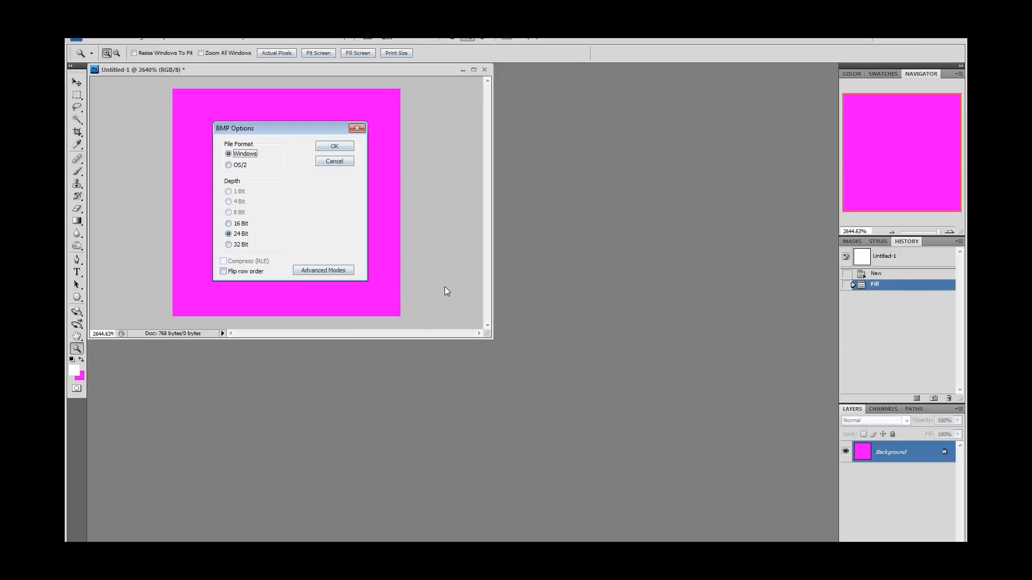
left_click(334, 147)
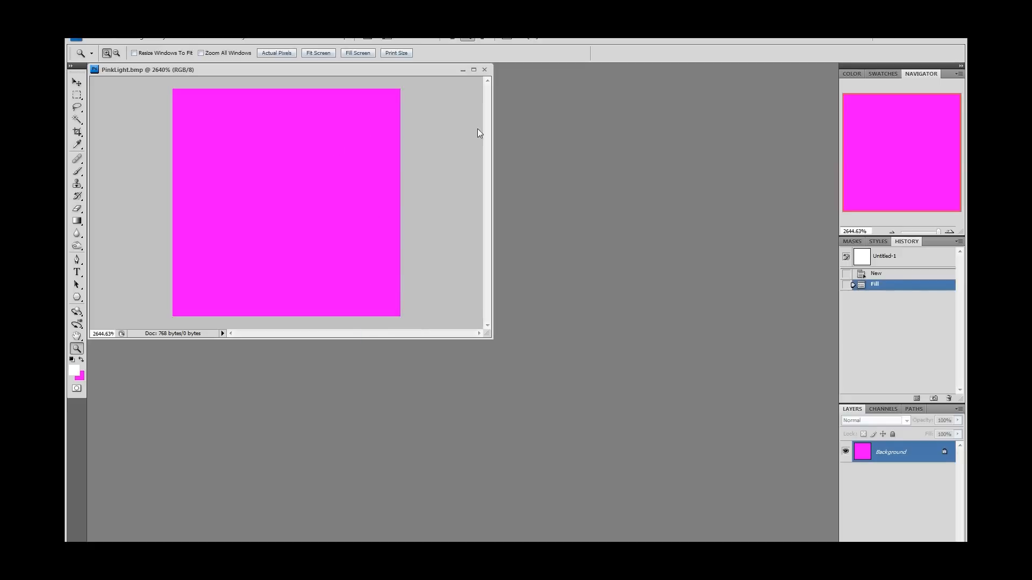
Step: Switch to VTFEdit and choose PinkLight.bmp from portal2\materials\lights for import
mouse_move(395, 43)
left_click(300, 51)
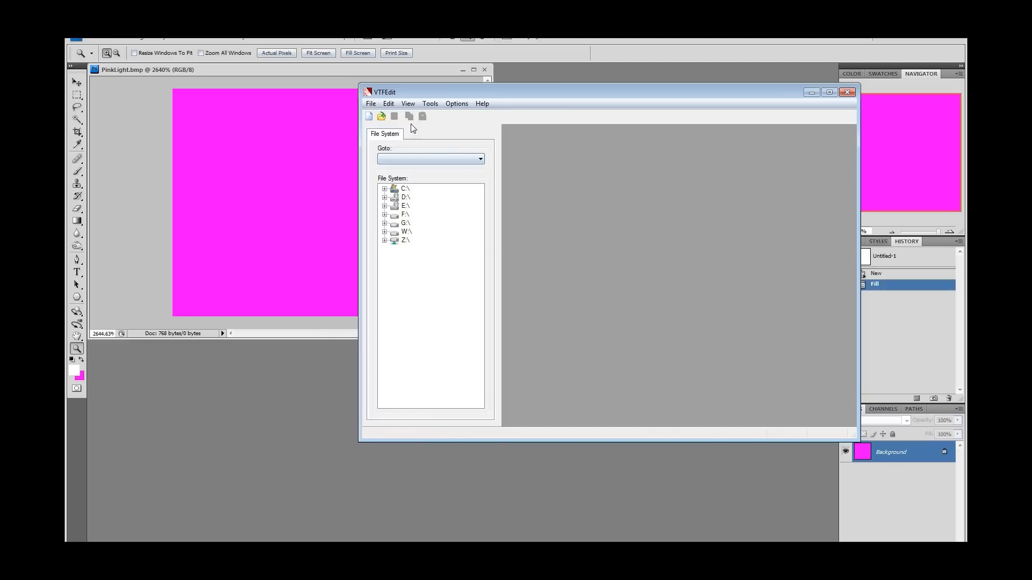
left_click(379, 117)
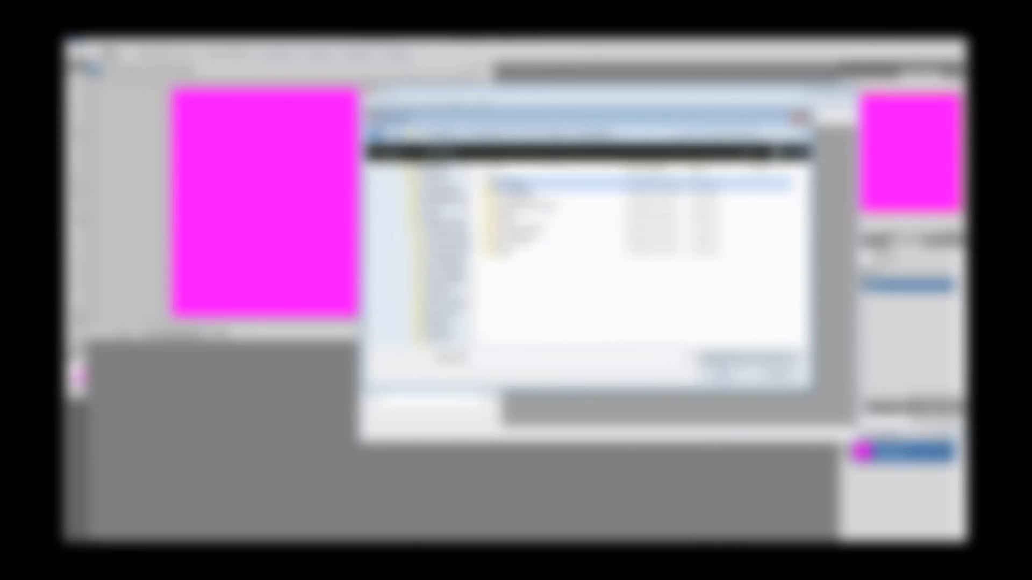
double_click(537, 285)
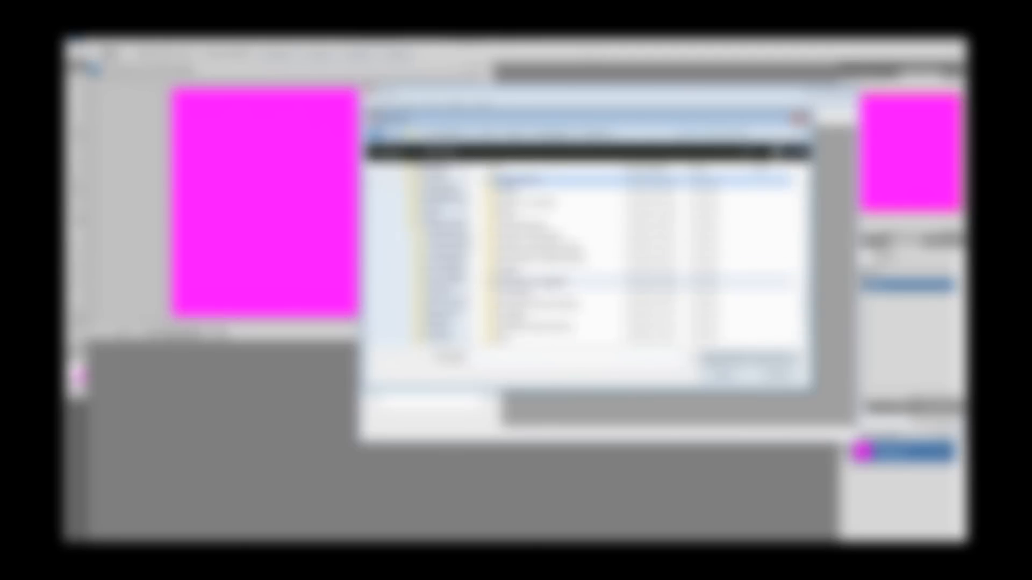
double_click(526, 192)
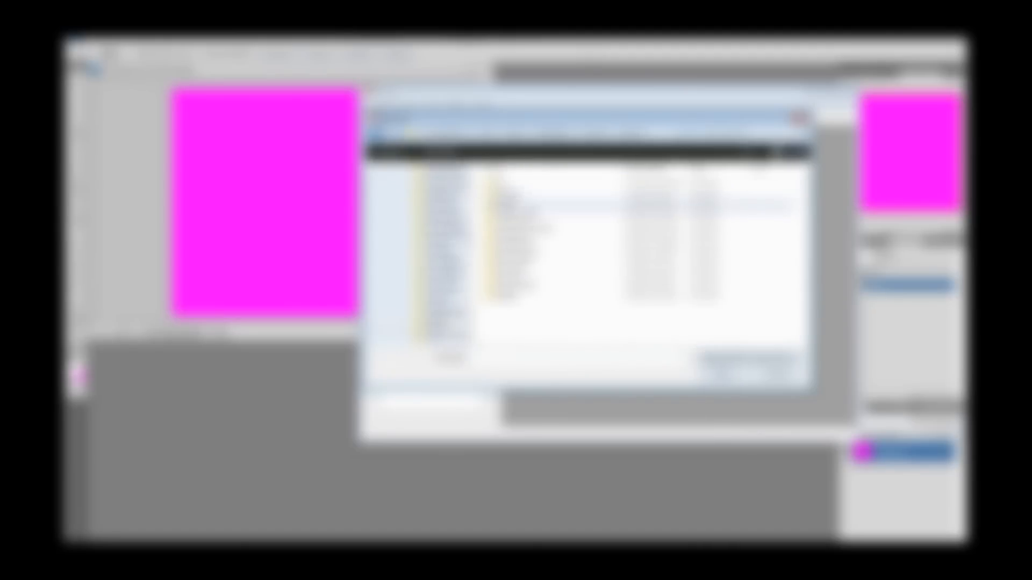
double_click(521, 225)
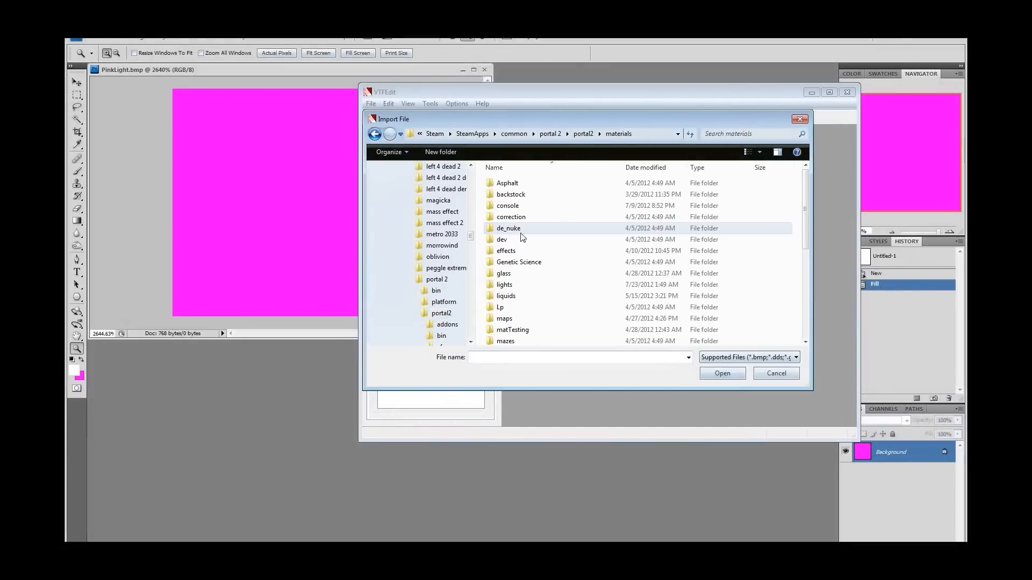
double_click(529, 283)
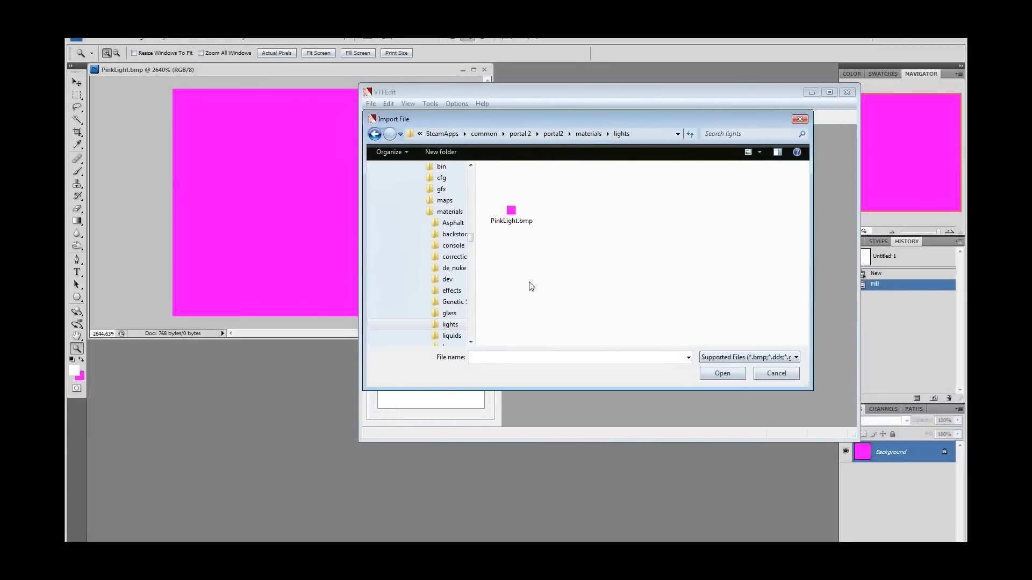
left_click(518, 227)
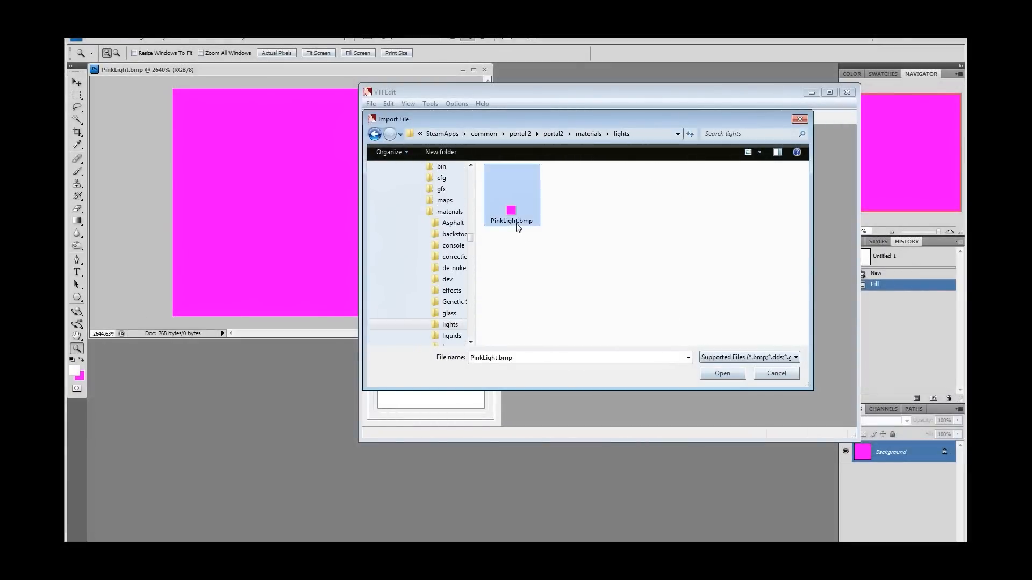
left_click(715, 375)
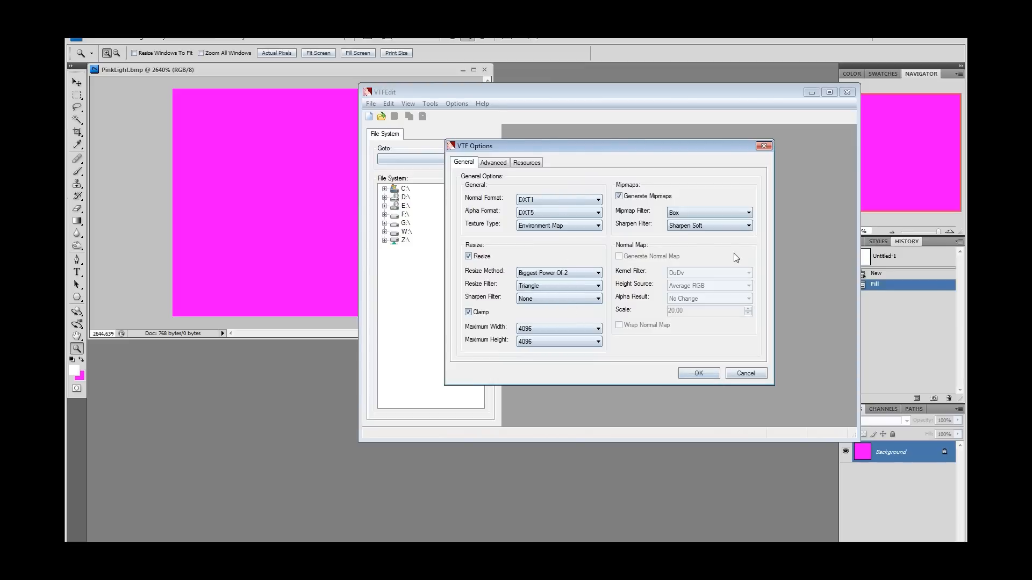
Step: Look through the advanced and resource VTF options, then import the texture with the existing settings
left_click(493, 162)
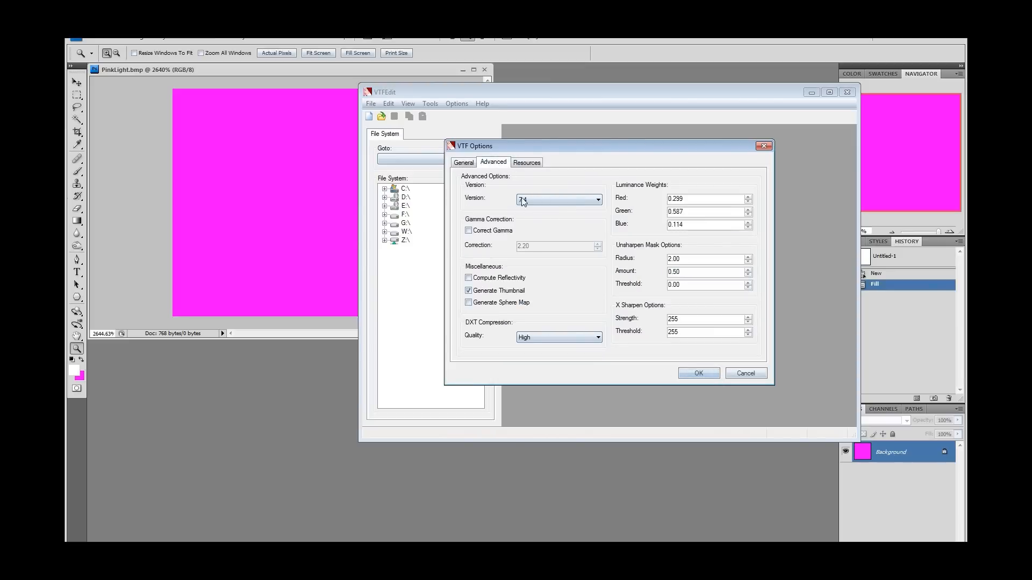
left_click(547, 202)
left_click(545, 202)
left_click(526, 163)
left_click(463, 163)
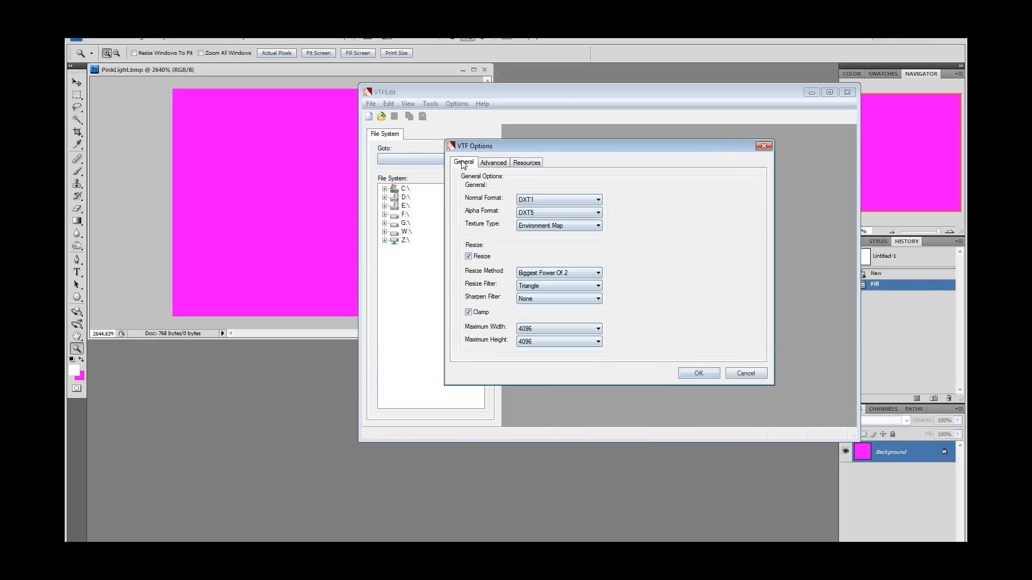
left_click(692, 373)
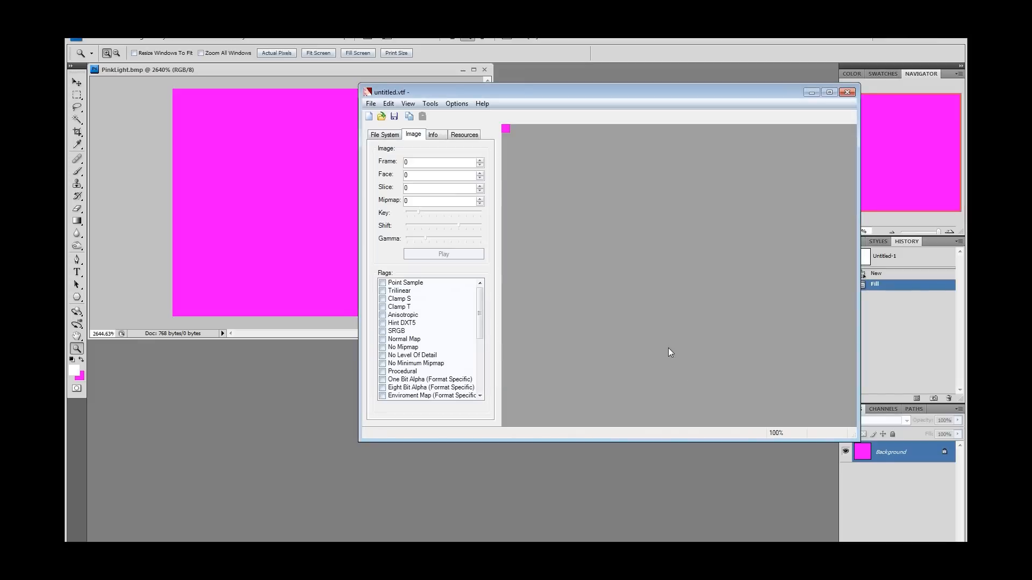
Step: Save the imported texture as PinkLight.vtf in the materials\lights folder and close VTFEdit
left_click(396, 118)
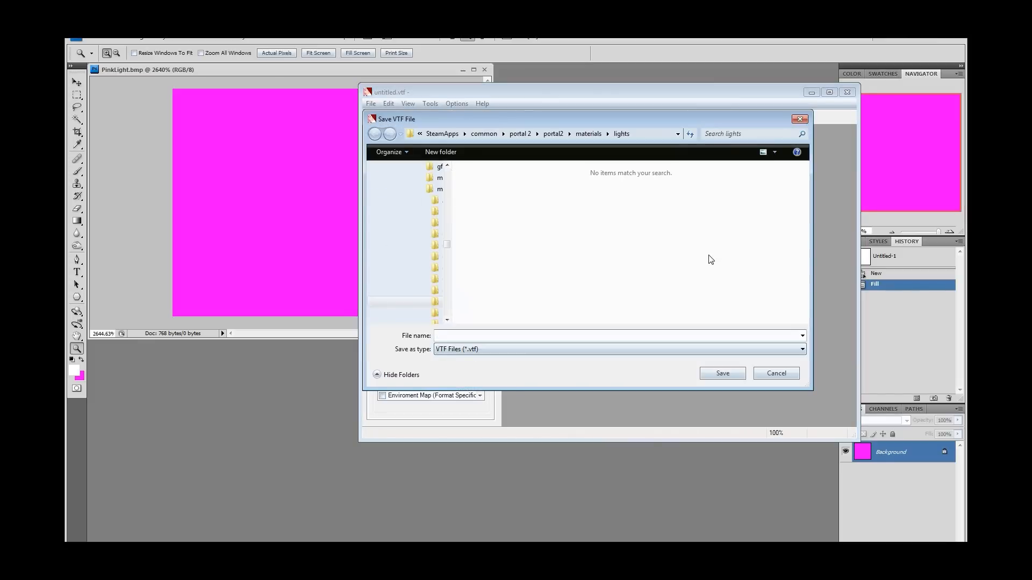
type("PinkLig")
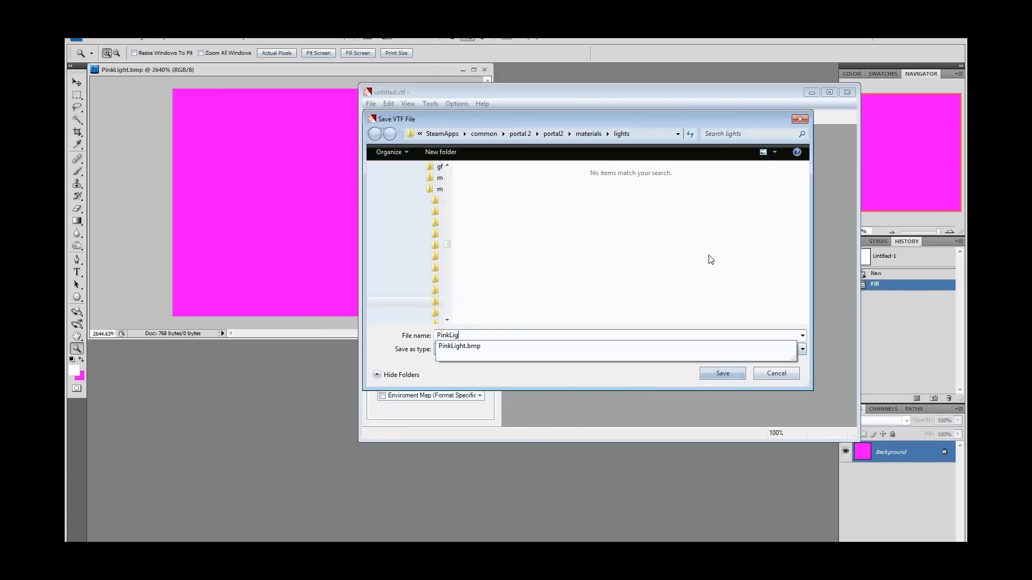
type("ht.vtf")
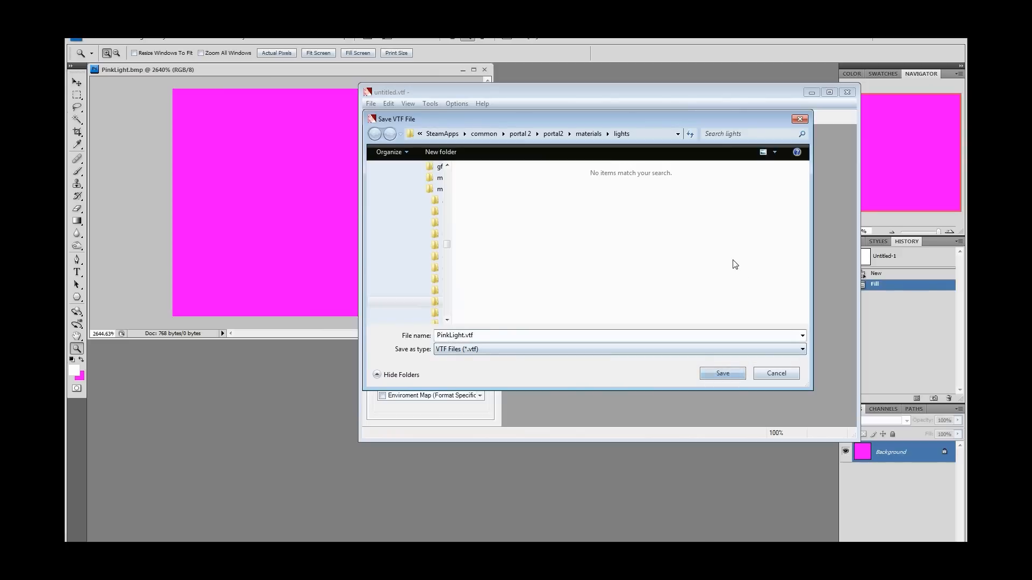
left_click(730, 376)
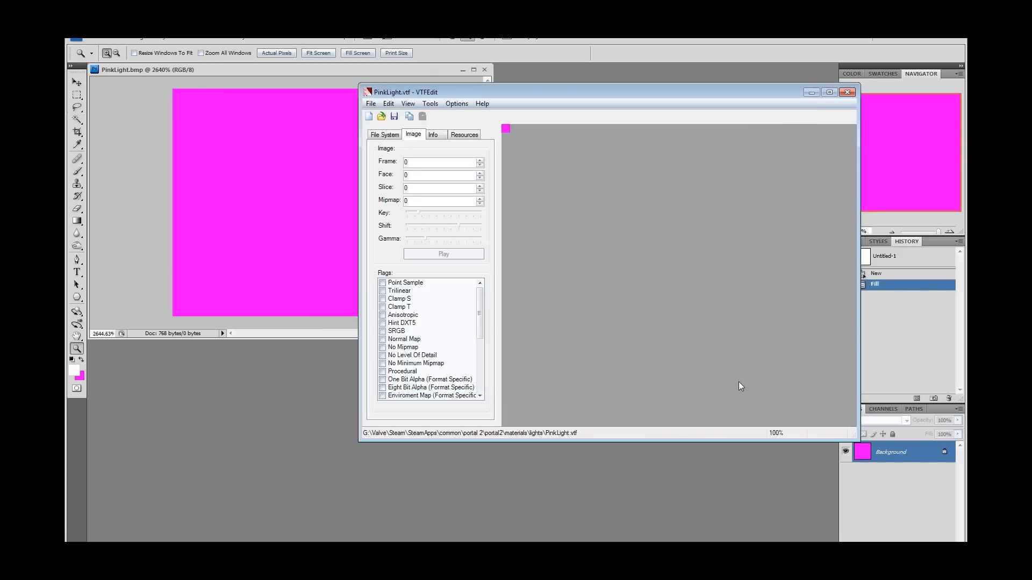
left_click(846, 93)
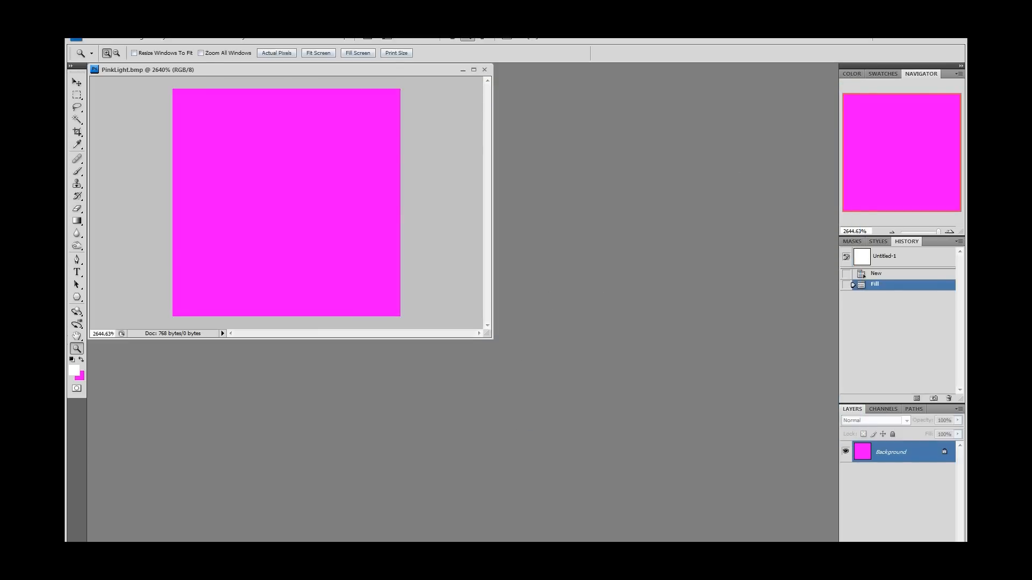
Step: Switch to Windows Explorer and open the portal2\materials\lights folder
key("alt+Tab")
left_click(688, 210)
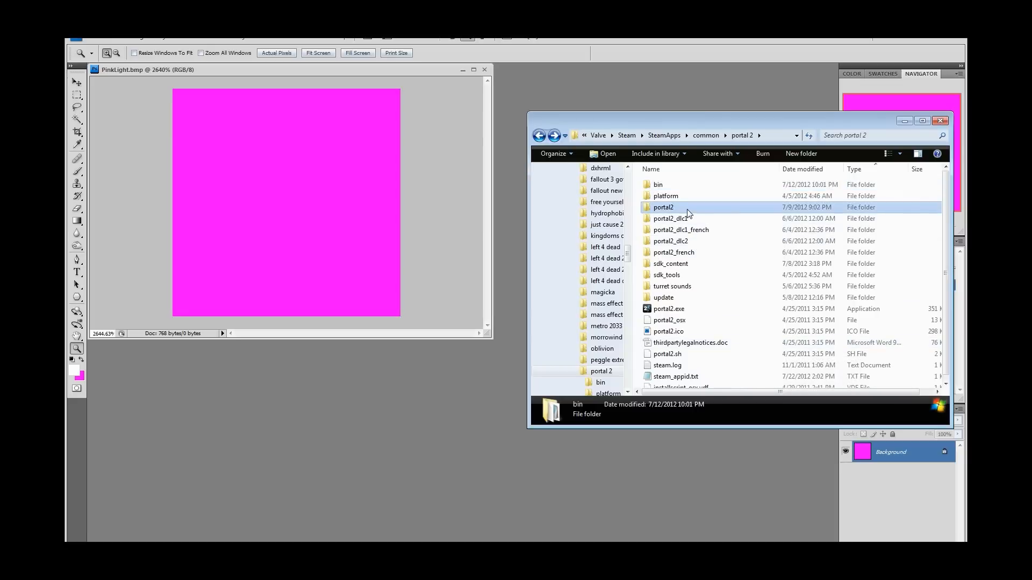
double_click(687, 210)
double_click(686, 241)
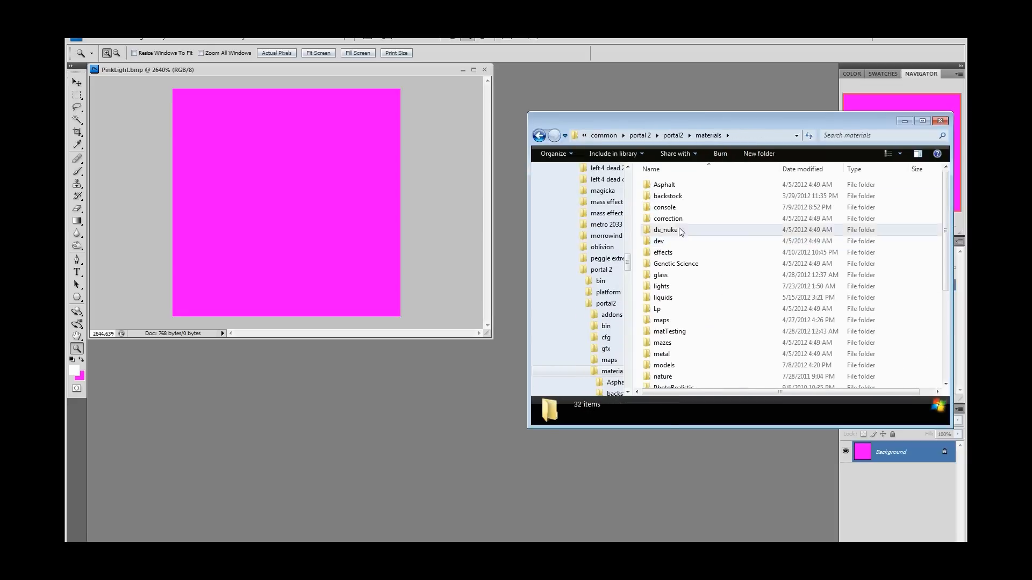
double_click(681, 287)
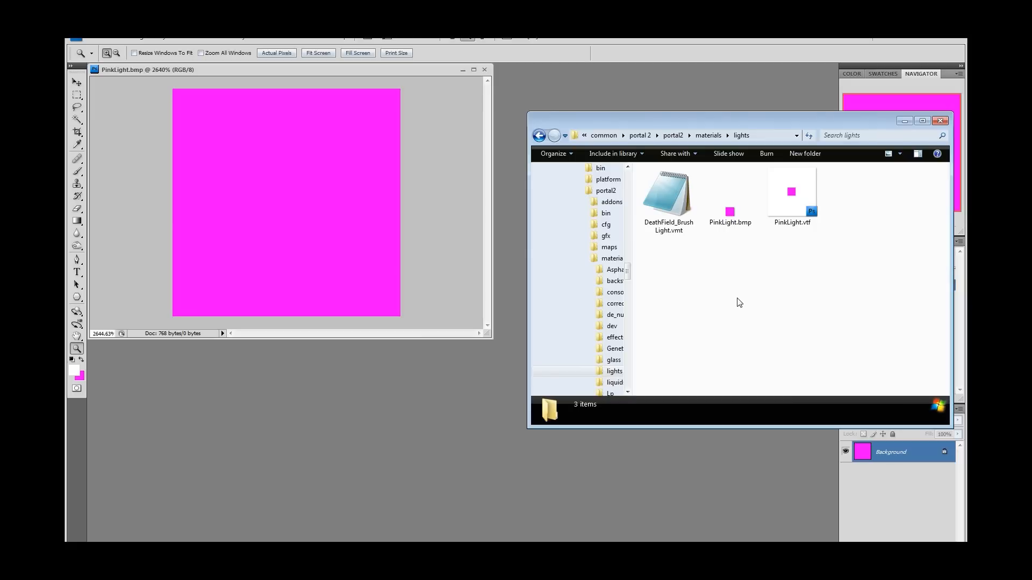
Step: Place the GCFScape window beside Explorer and extract light_orange001.vmt from it into the lights folder
left_click(593, 559)
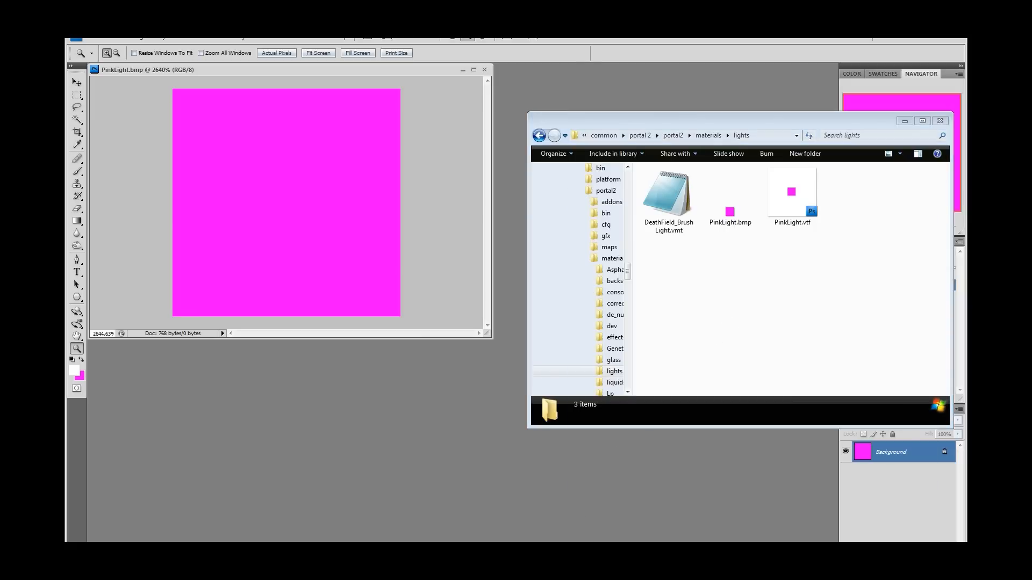
left_click_drag(809, 195, 366, 124)
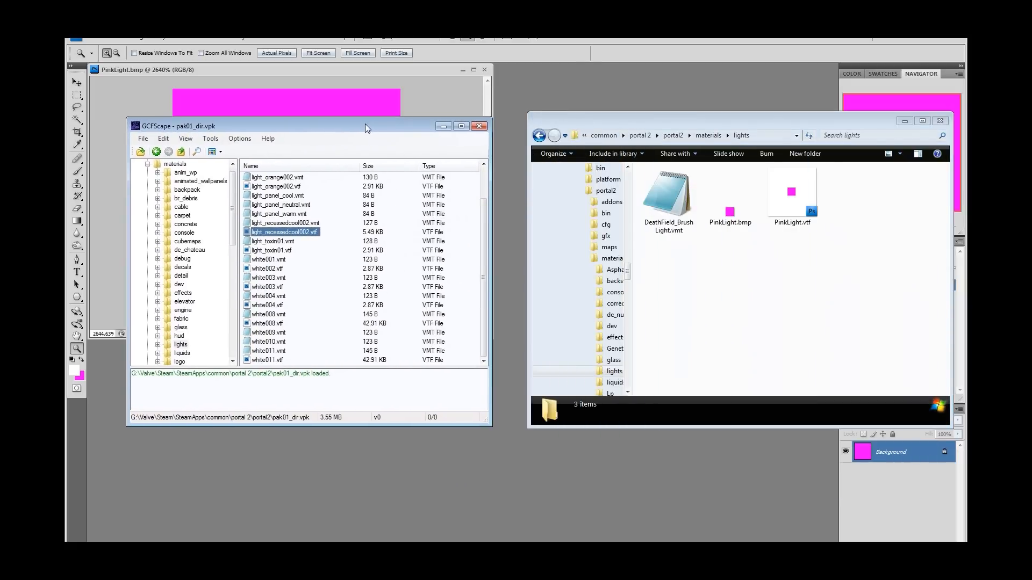
left_click(287, 196)
scroll(289, 212, "up", 2)
left_click(292, 197)
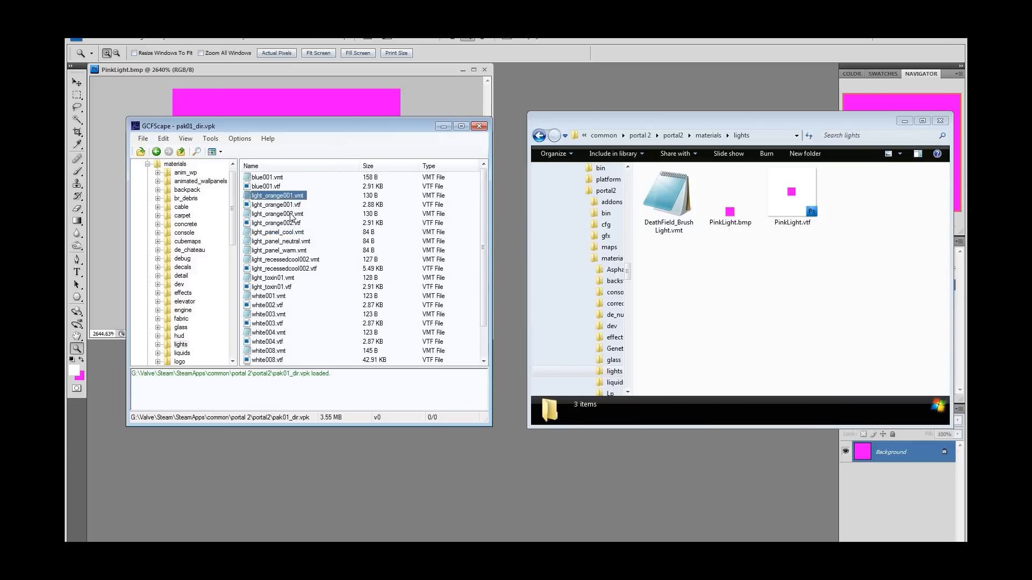
left_click(292, 214)
left_click_drag(292, 197, 786, 246)
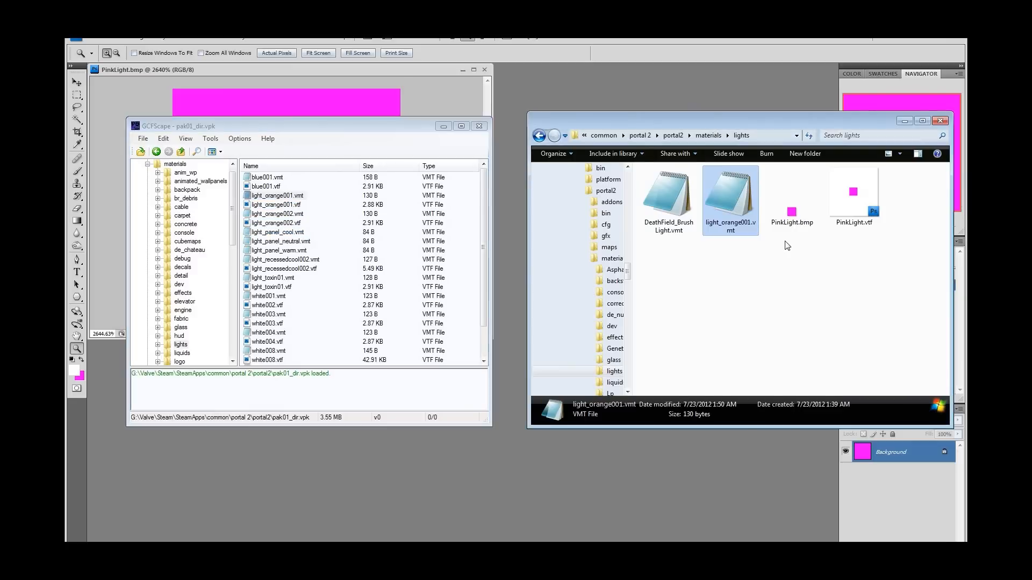
Step: Open the extracted light_orange001.vmt in Notepad++ and select the lights folder name in its $basetexture path
double_click(748, 214)
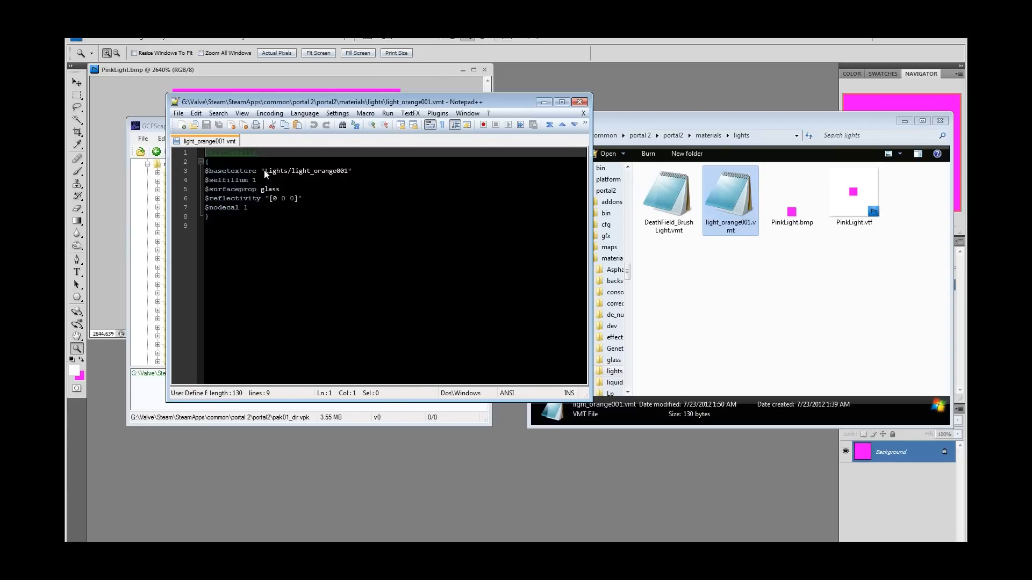
left_click_drag(265, 171, 273, 170)
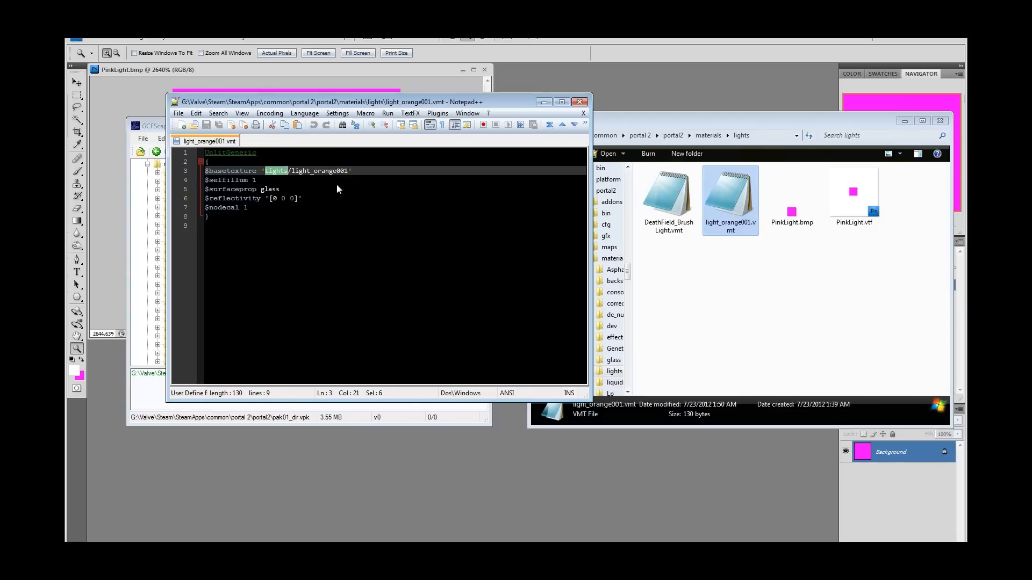
Step: Copy the PinkLight file name from the lights folder and use it to replace light_orange001 in the VMT's $basetexture path
left_click(792, 207)
key("F2")
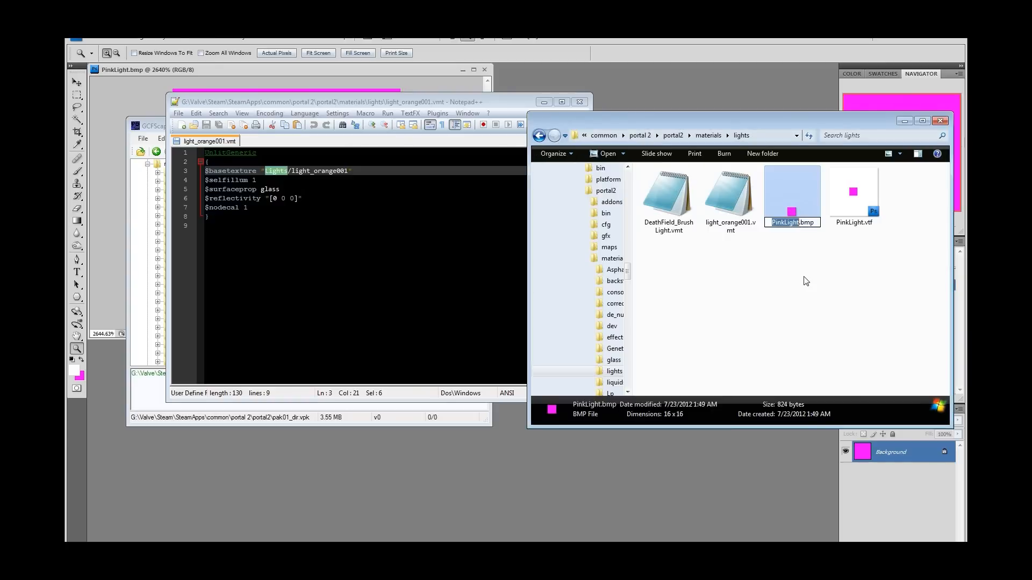
key("ctrl+c")
left_click(805, 281)
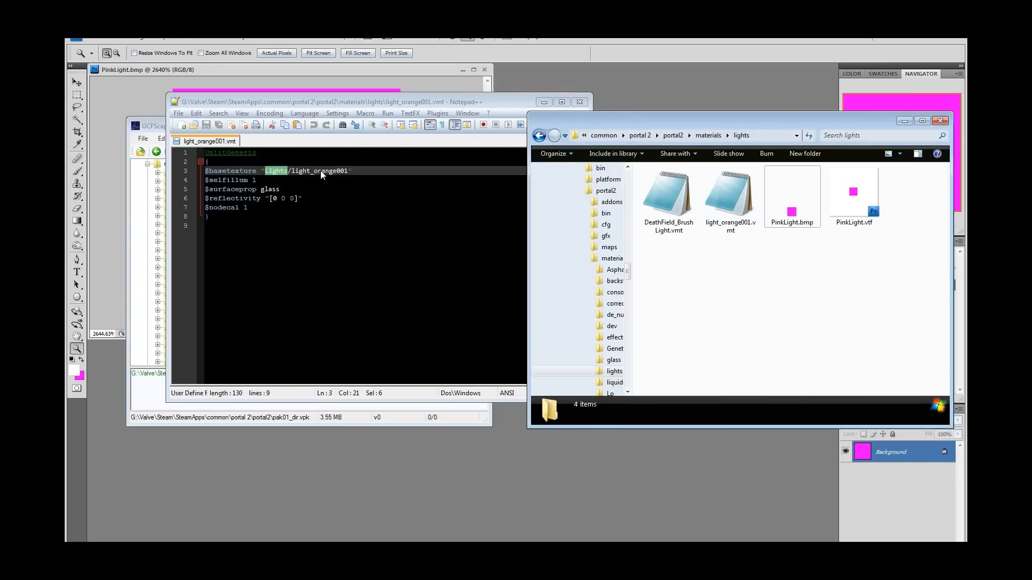
double_click(321, 170)
key("ctrl+v")
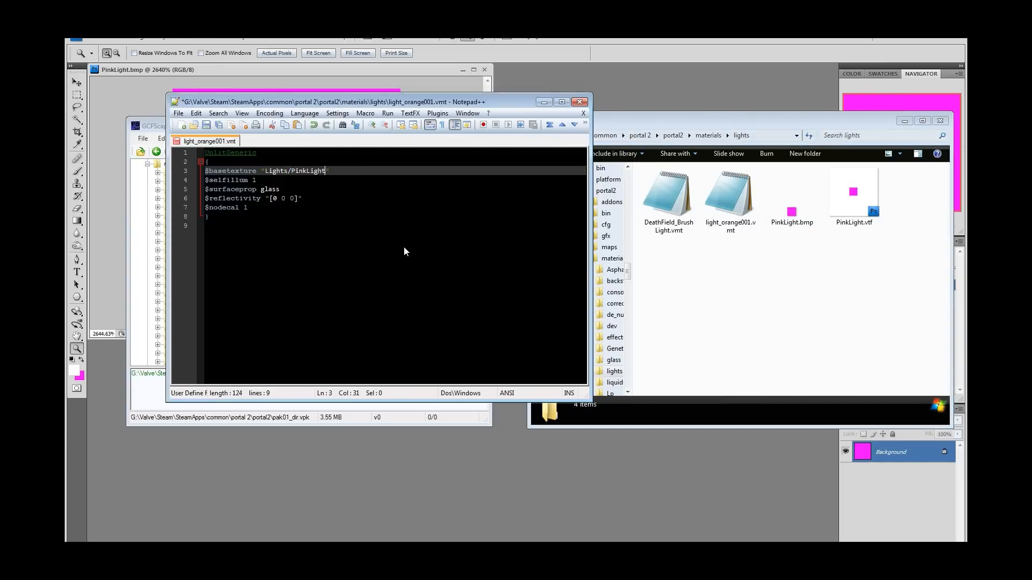
Step: Review the shader type and the $selfillum, $surfaceprop, $reflectivity and $nodecal lines of the VMT
left_click(316, 189)
left_click(321, 199)
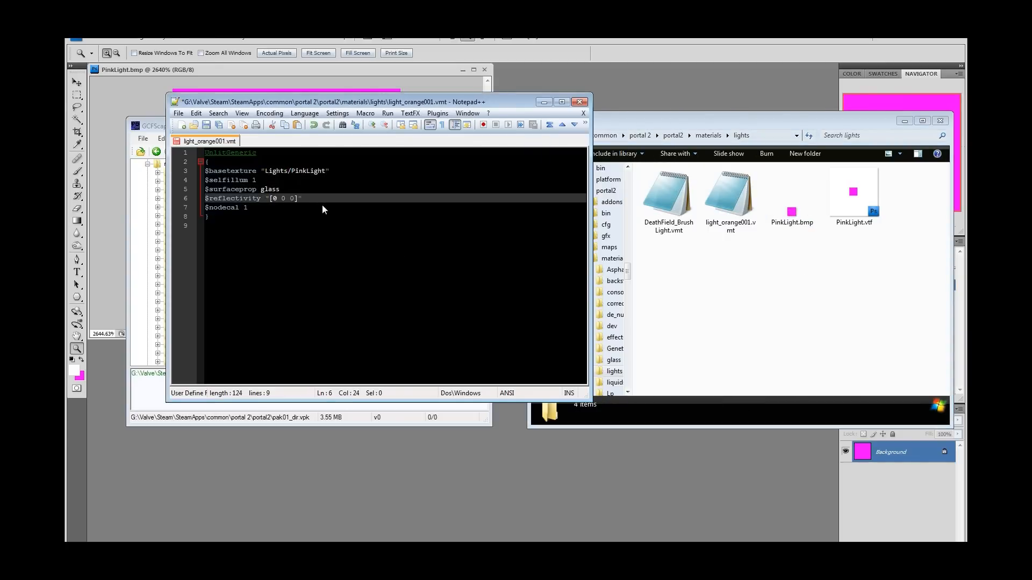
left_click(243, 154)
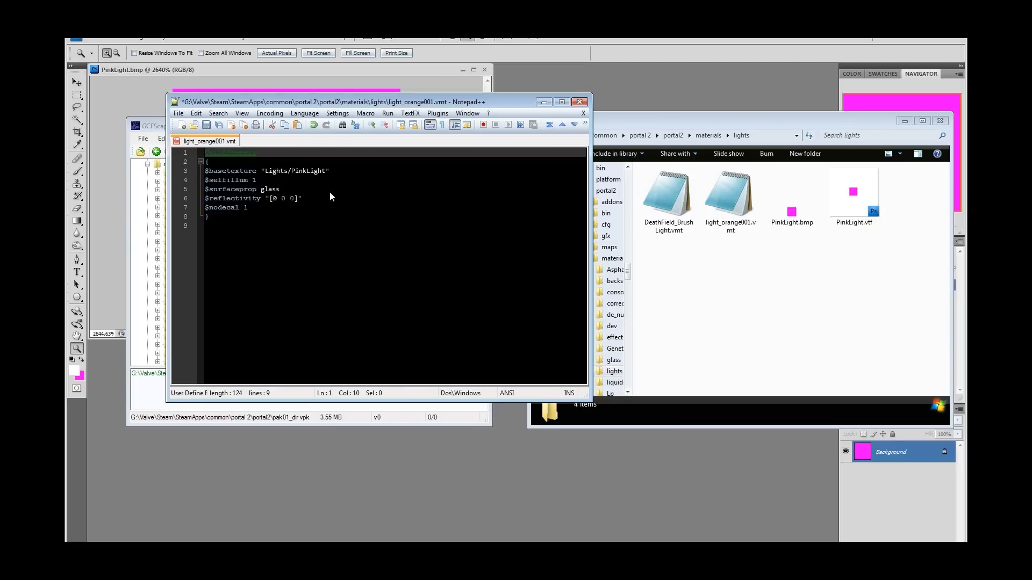
left_click(327, 178)
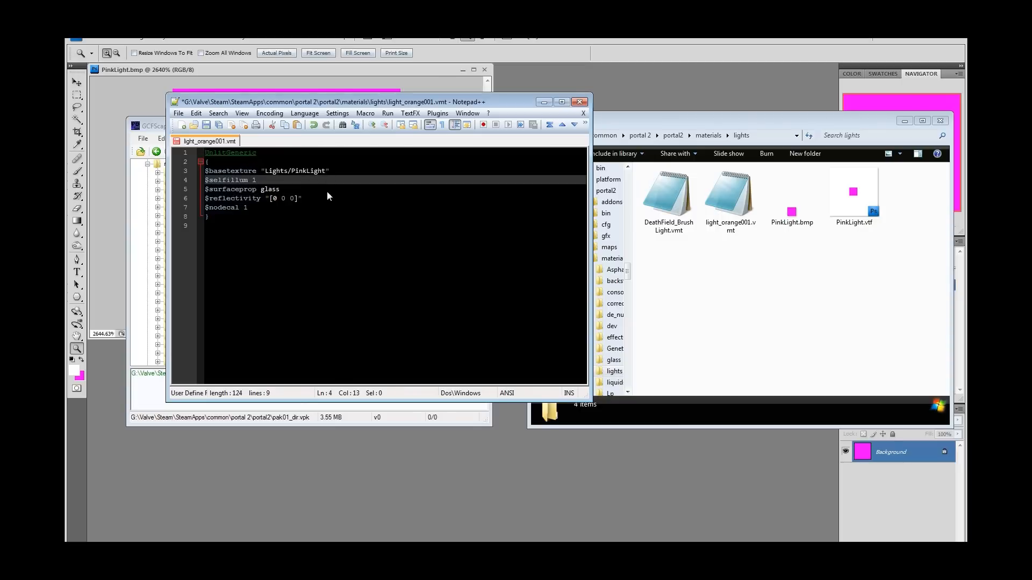
left_click(325, 190)
left_click(325, 200)
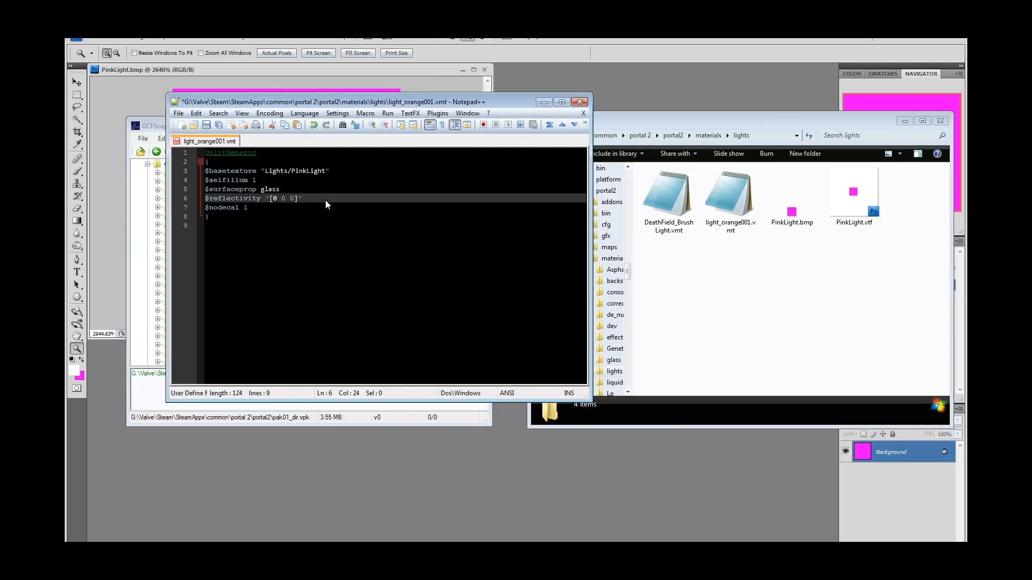
left_click(322, 208)
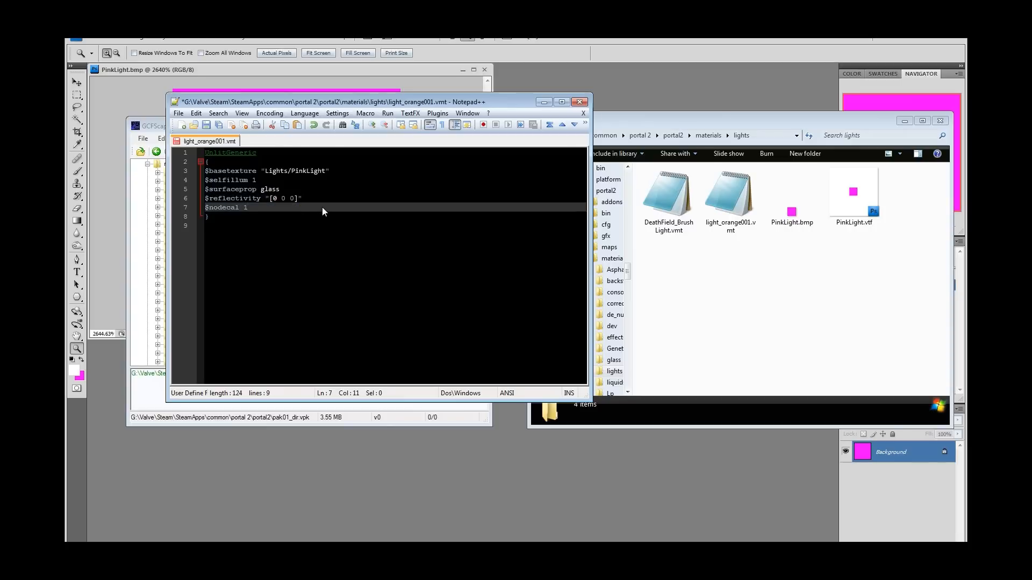
Step: Save a copy of the edited VMT as PinkLight.vmt in the lights folder
left_click(178, 113)
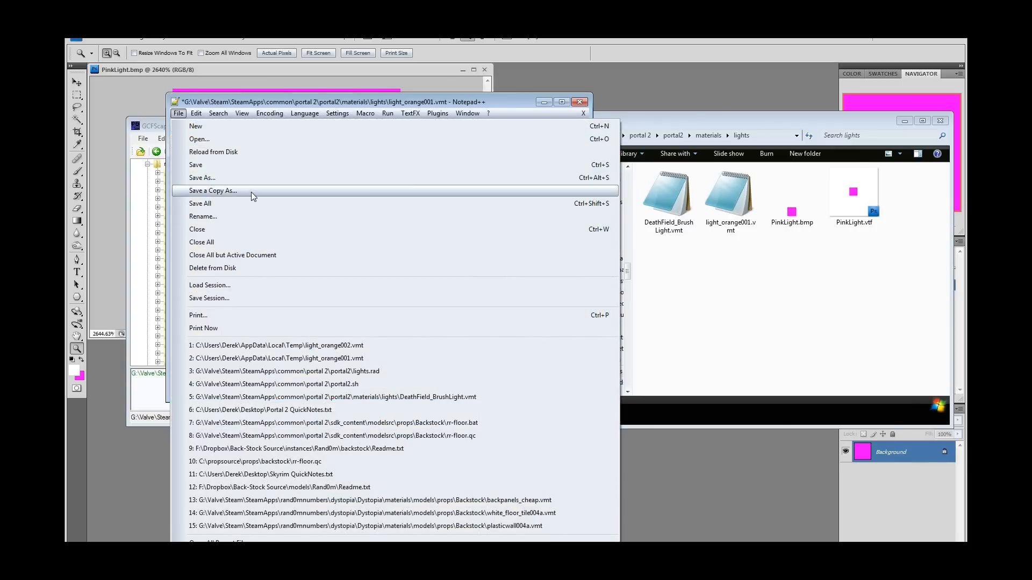
left_click(250, 192)
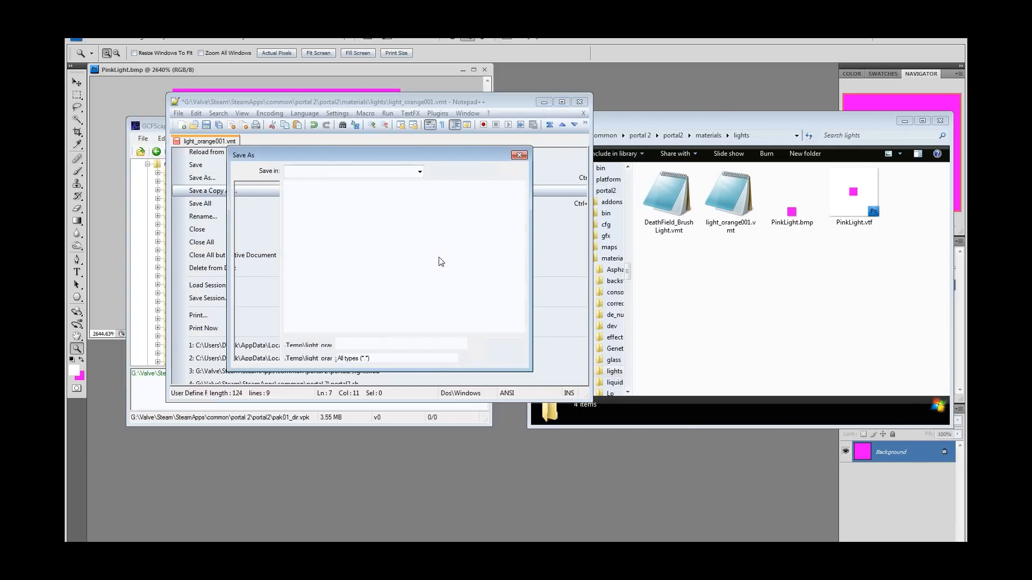
type("P")
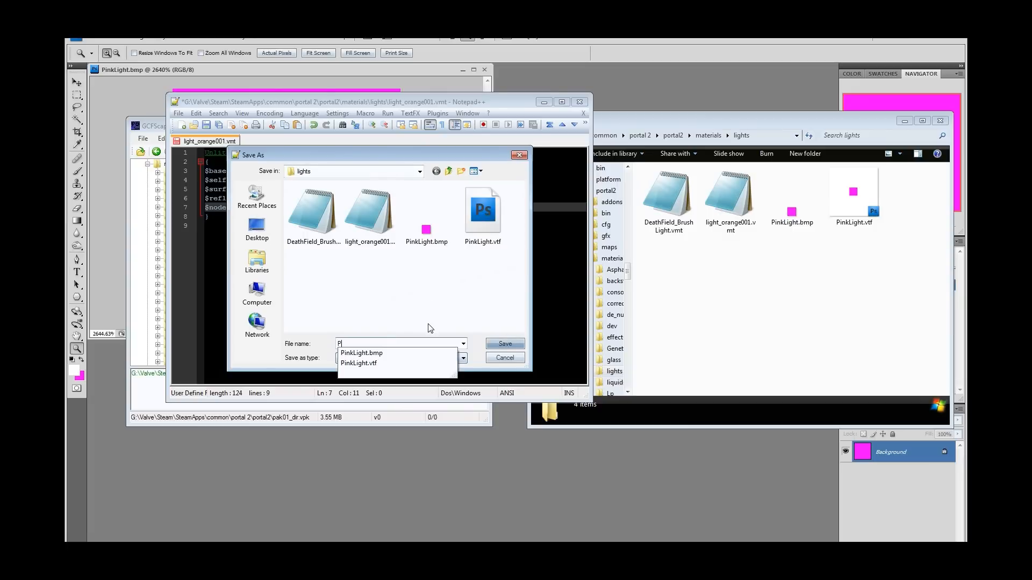
type("inkLight.vmt")
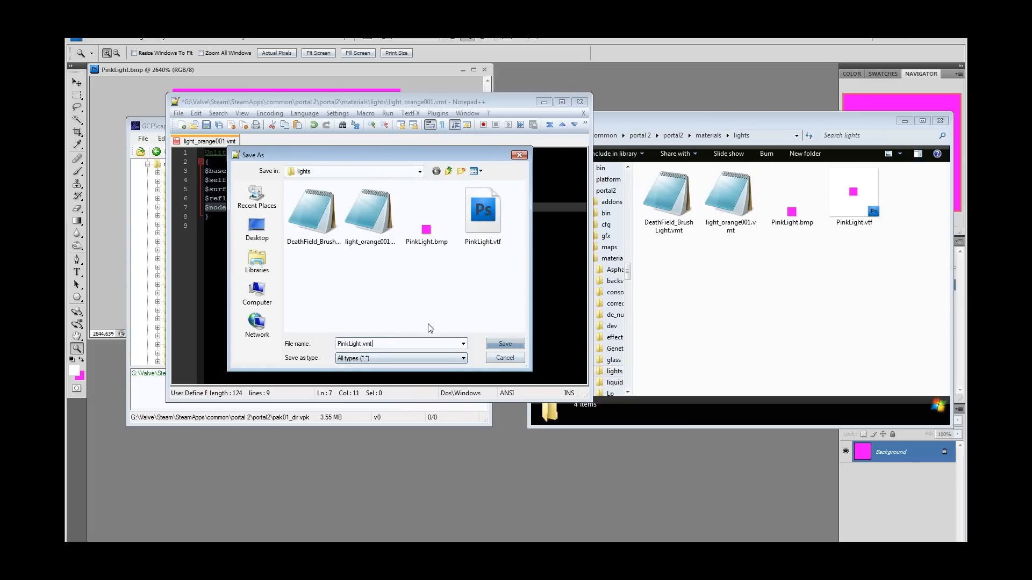
key("Return")
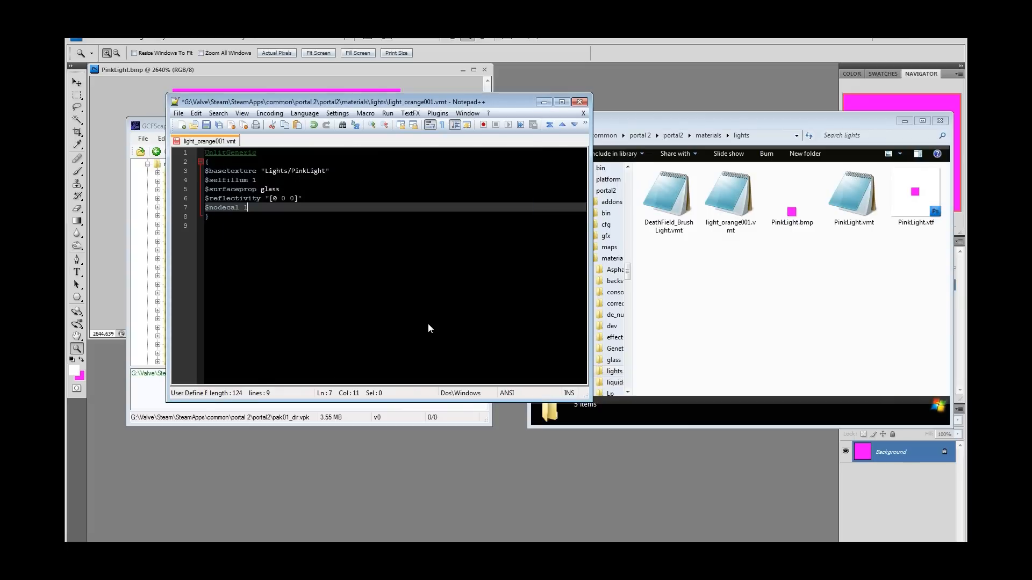
Step: Open PinkLight.vmt in Notepad++ and close light_orange001.vmt without saving its changes
double_click(863, 202)
left_click(215, 141)
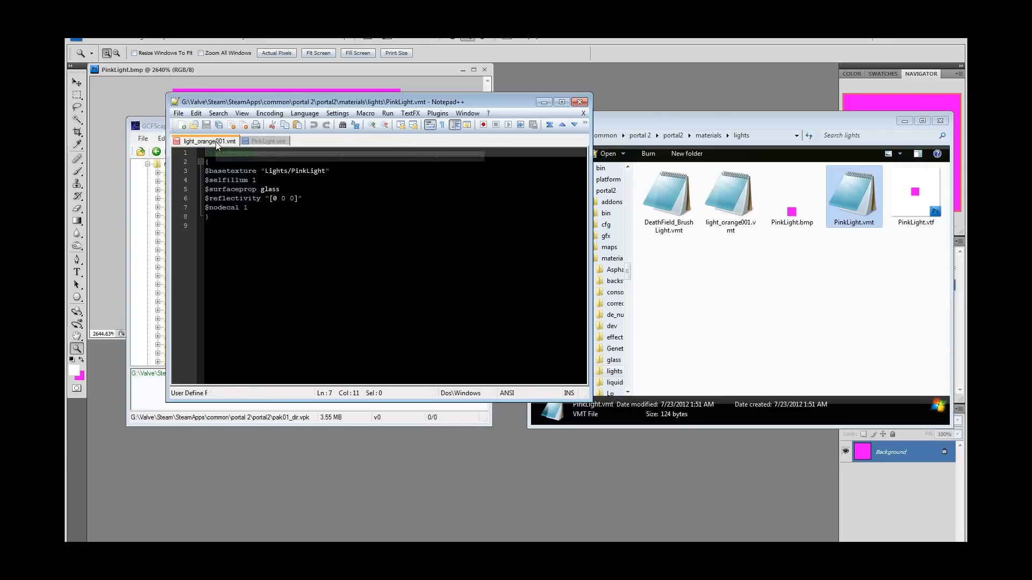
middle_click(215, 141)
left_click(550, 345)
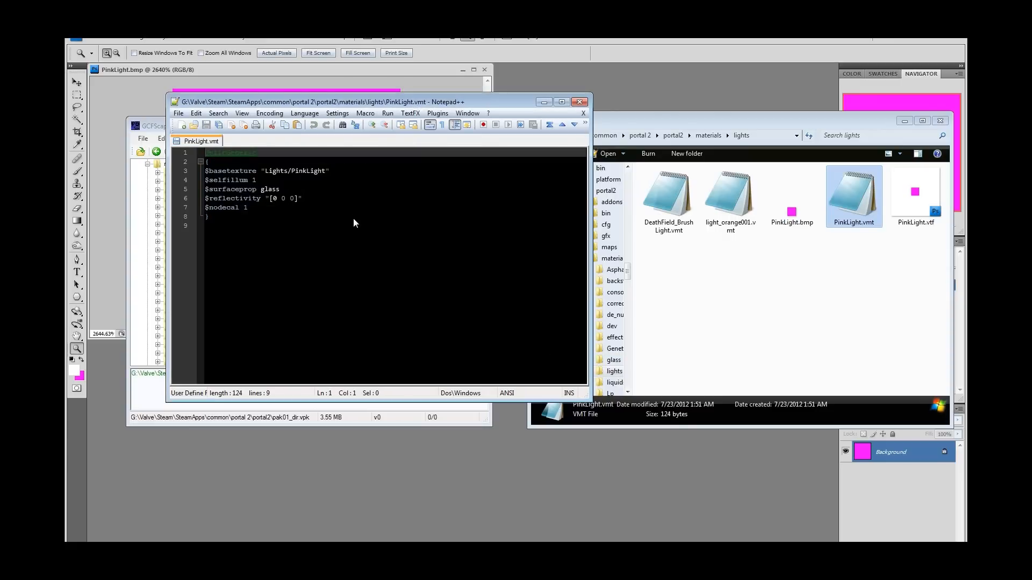
left_click(350, 214)
Step: Delete light_orange001.vmt from the lights folder
left_click(729, 211)
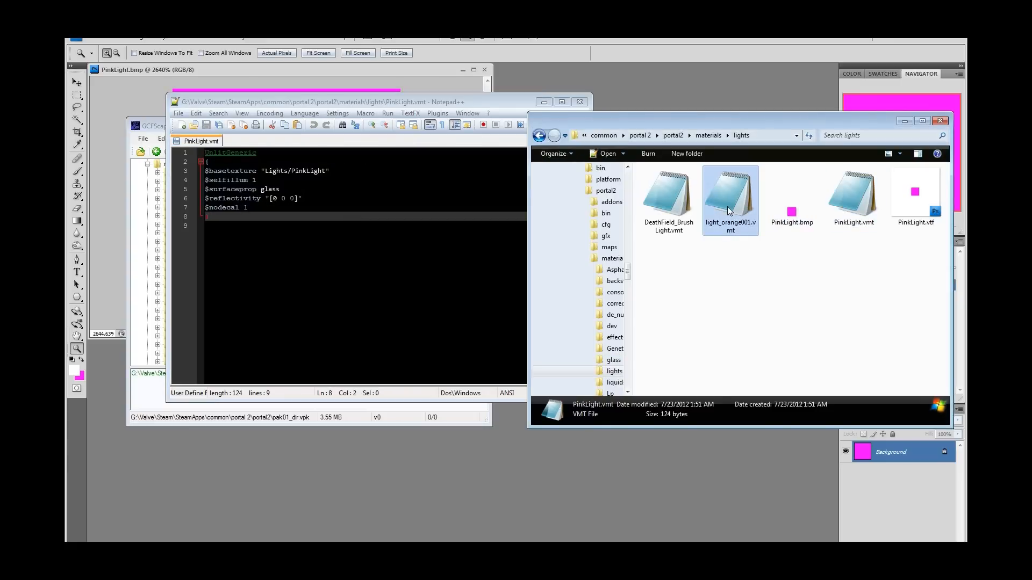
key("Delete")
key("Return")
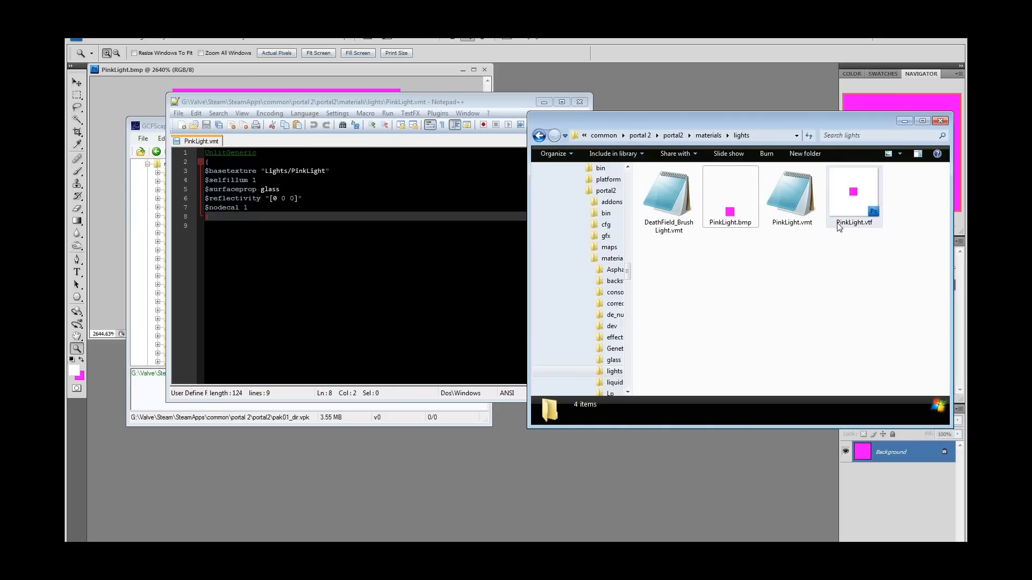
Step: Return to the portal2 folder in Explorer and open lights.rad in Notepad++
left_click(539, 136)
left_click(538, 136)
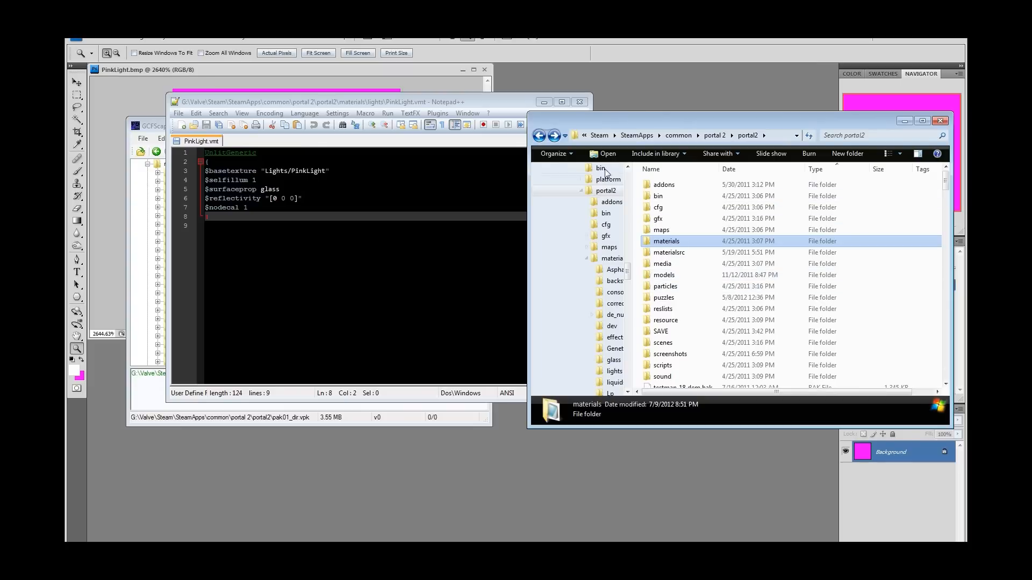
left_click(709, 264)
scroll(721, 273, "down", 4)
scroll(721, 273, "down", 8)
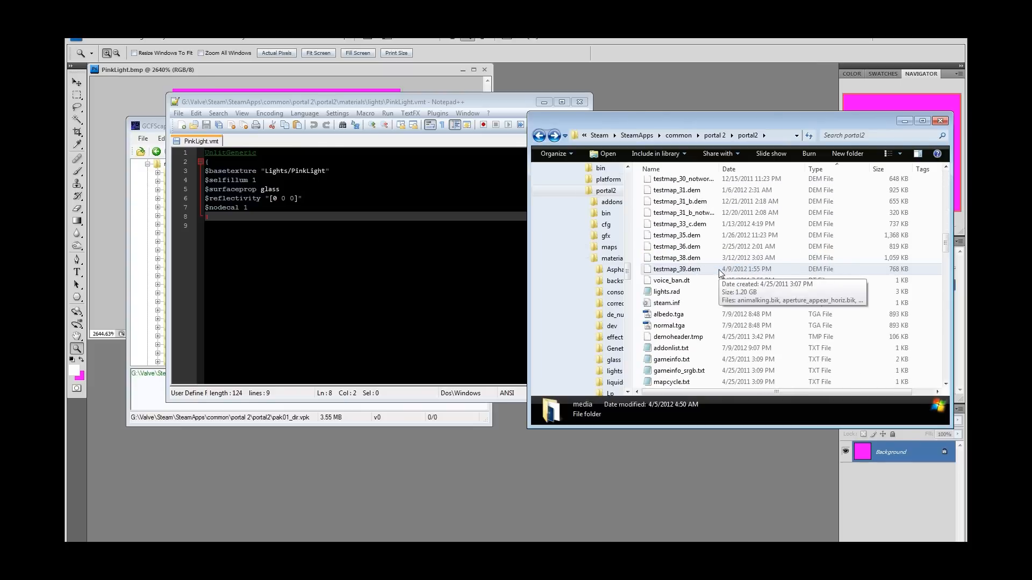
scroll(720, 273, "down", 3)
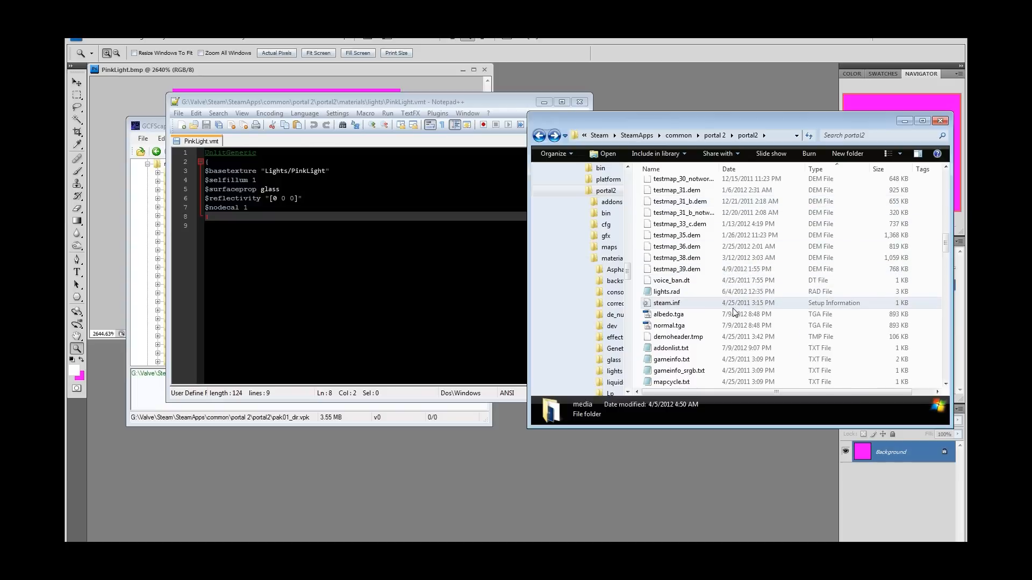
left_click(731, 291)
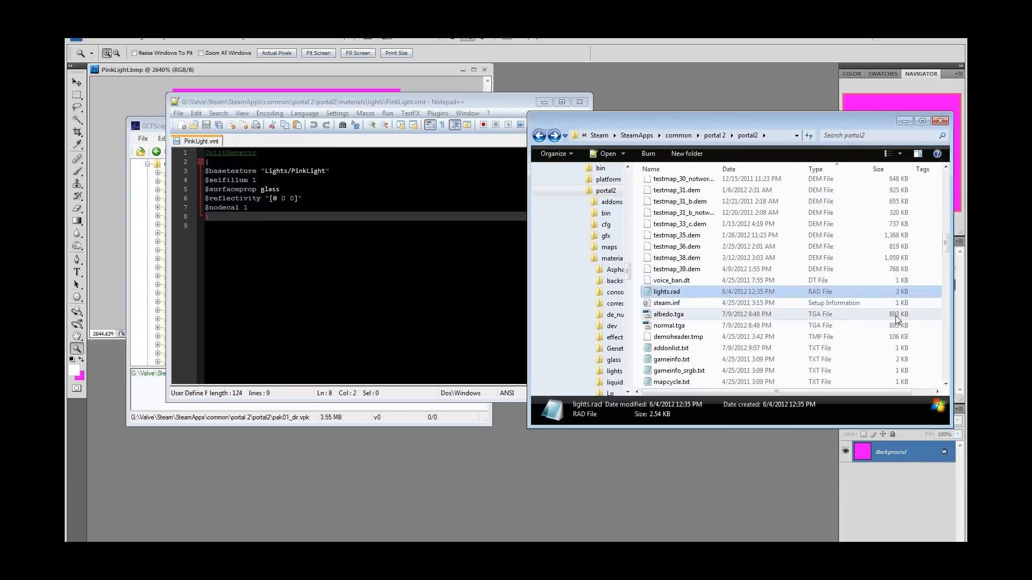
double_click(713, 295)
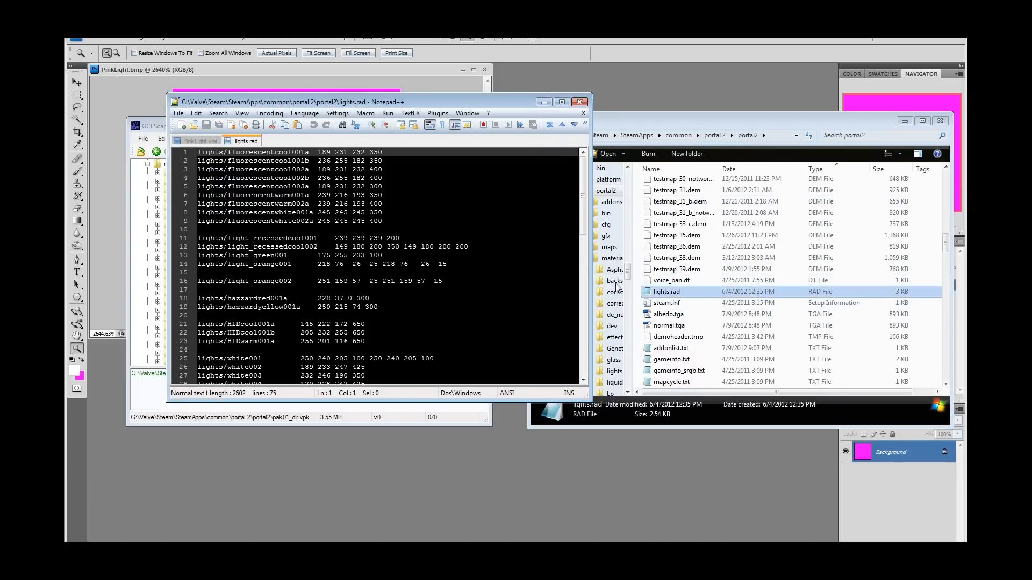
mouse_move(582, 188)
left_mouse_down()
mouse_move(571, 309)
mouse_move(581, 354)
mouse_move(580, 185)
left_mouse_up()
left_click(465, 204)
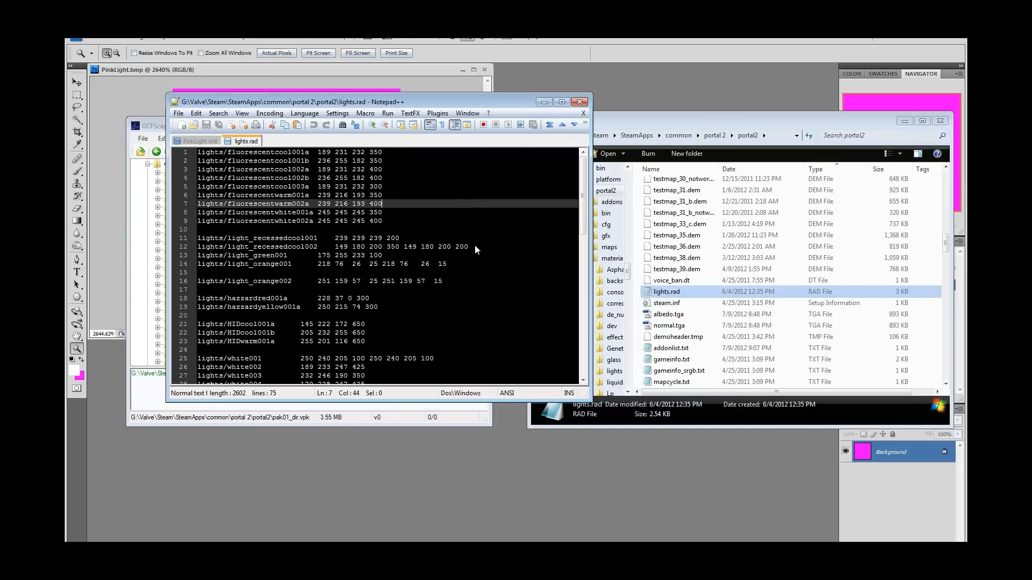
Step: Switch to GCFScape to view the root of pak01_dir.vpk, and return to lights.rad in Notepad++
left_click(147, 128)
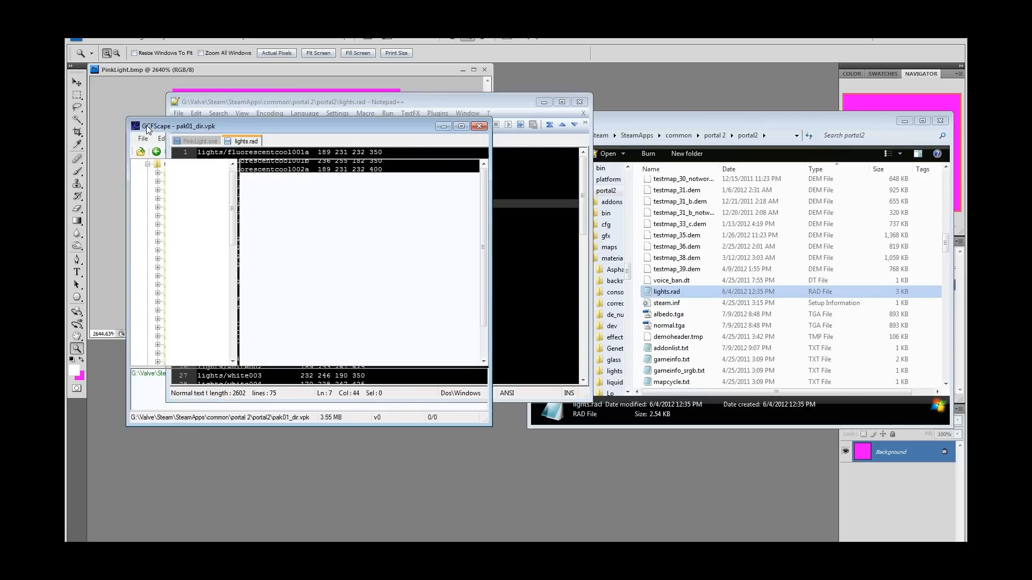
left_click(147, 164)
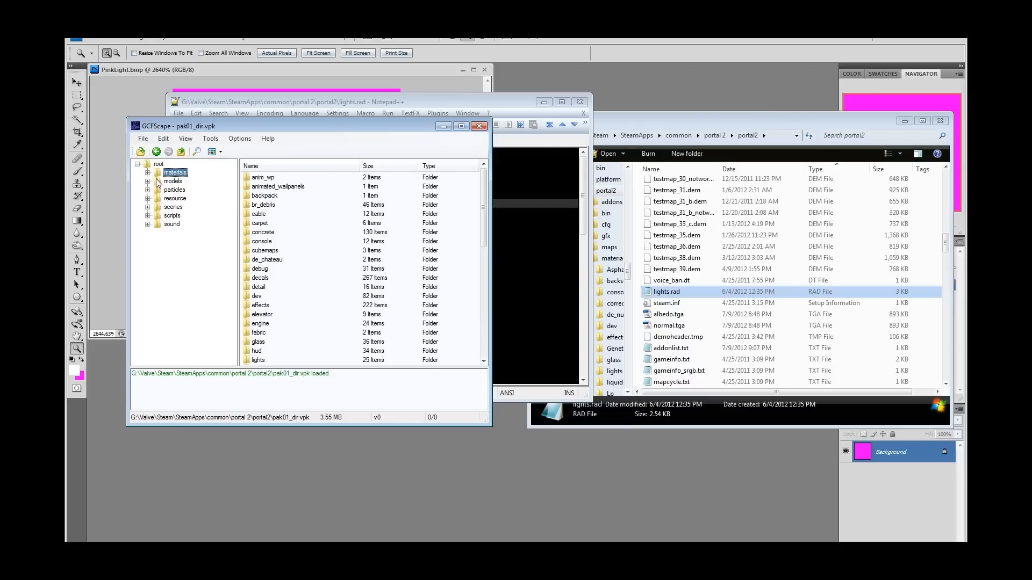
left_click(157, 166)
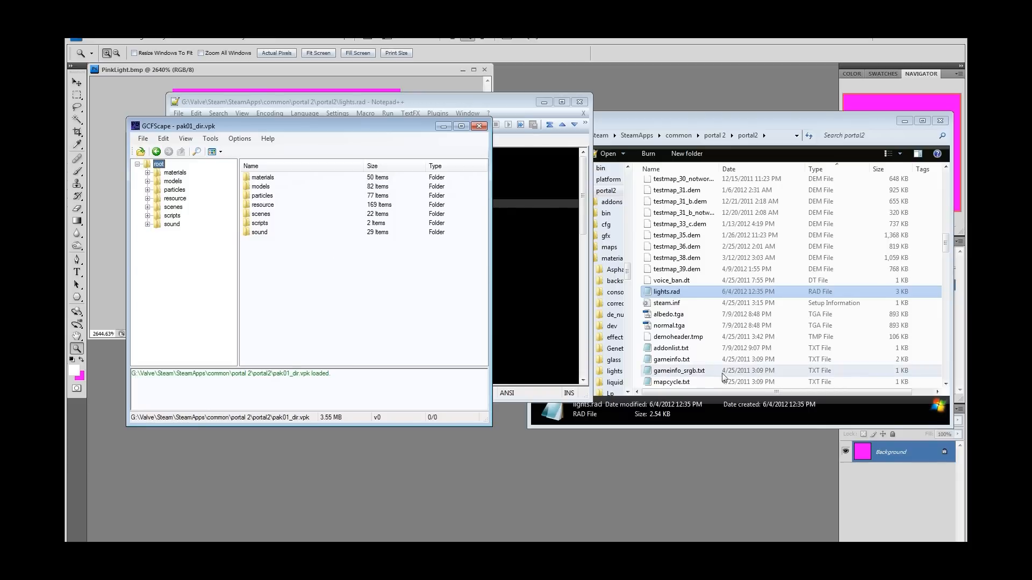
left_click(755, 293)
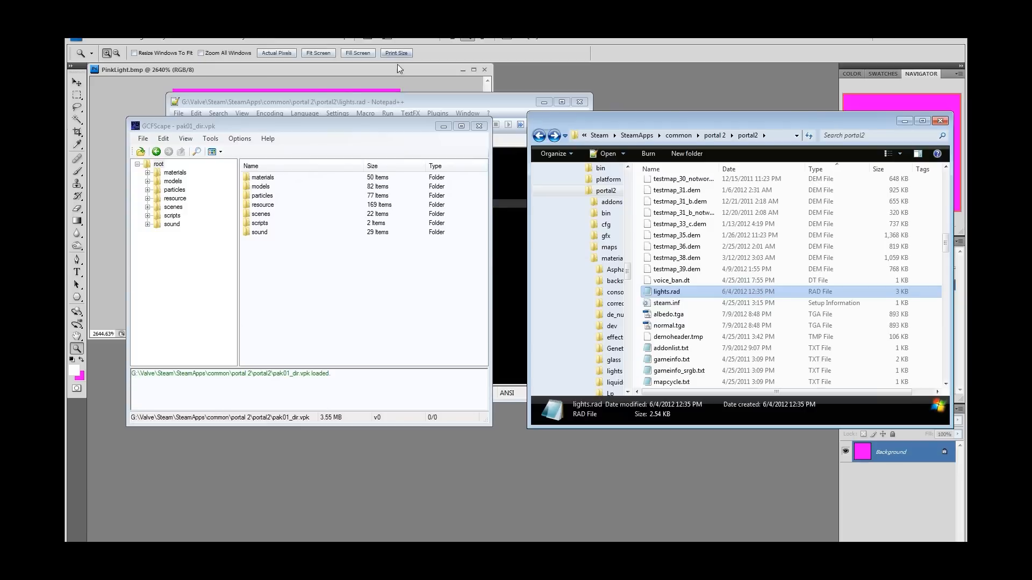
left_click(424, 100)
Step: Insert a new line directly below the light_orange002 entry in lights.rad and begin it with "lights"
left_click(485, 274)
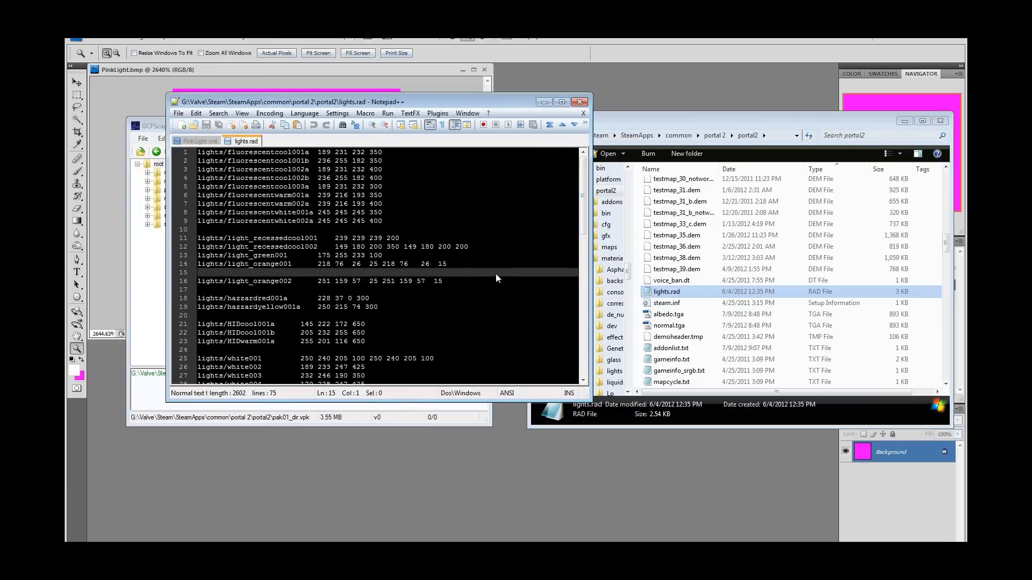
key("Down")
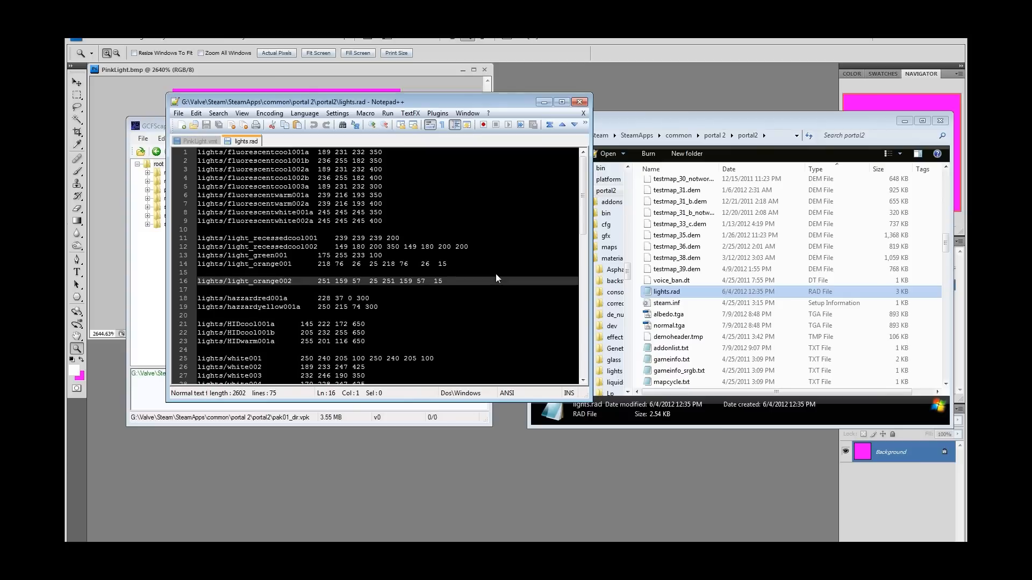
key("Down")
key("Return")
key("Up")
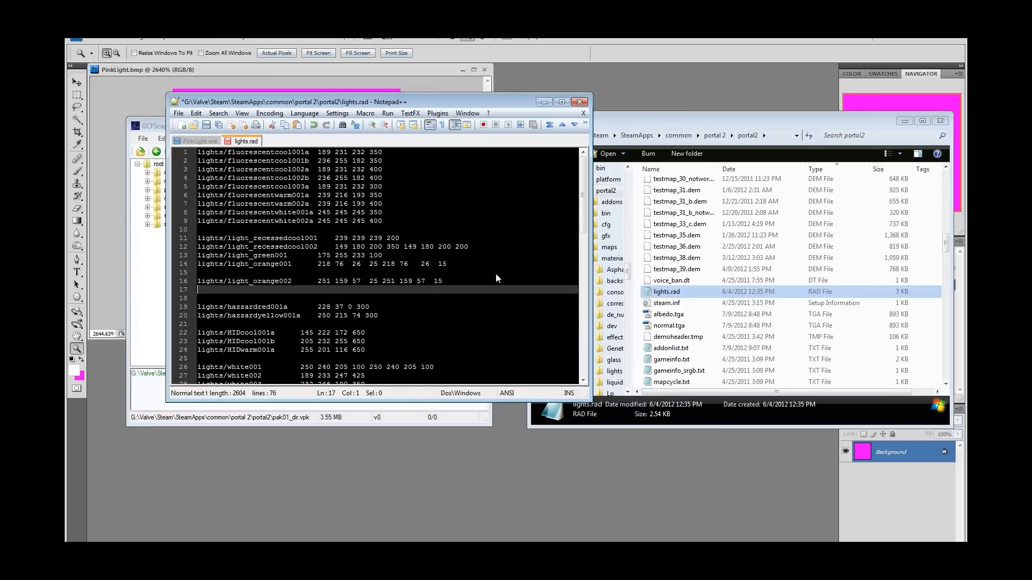
type("lights")
Step: Check the $basetexture path in PinkLight.vmt and complete the new lights.rad entry as lights/pinklight
left_click(200, 141)
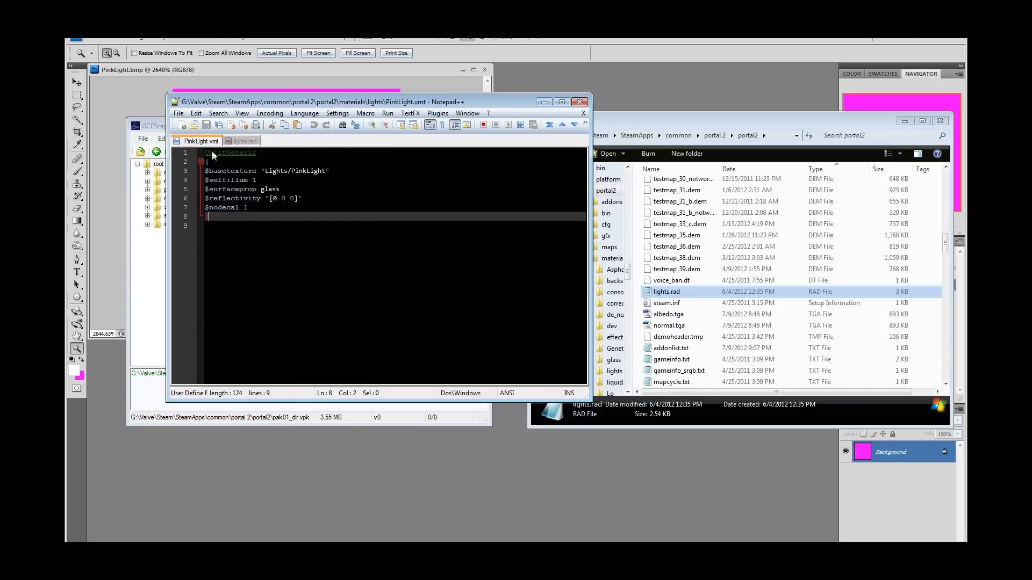
left_click(267, 173)
left_click_drag(264, 171, 324, 170)
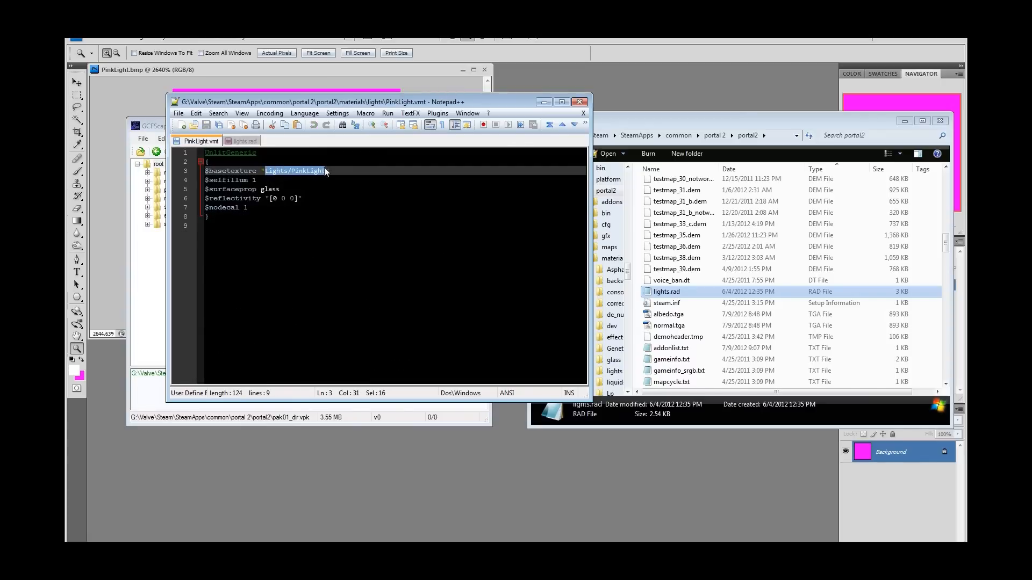
left_click(241, 141)
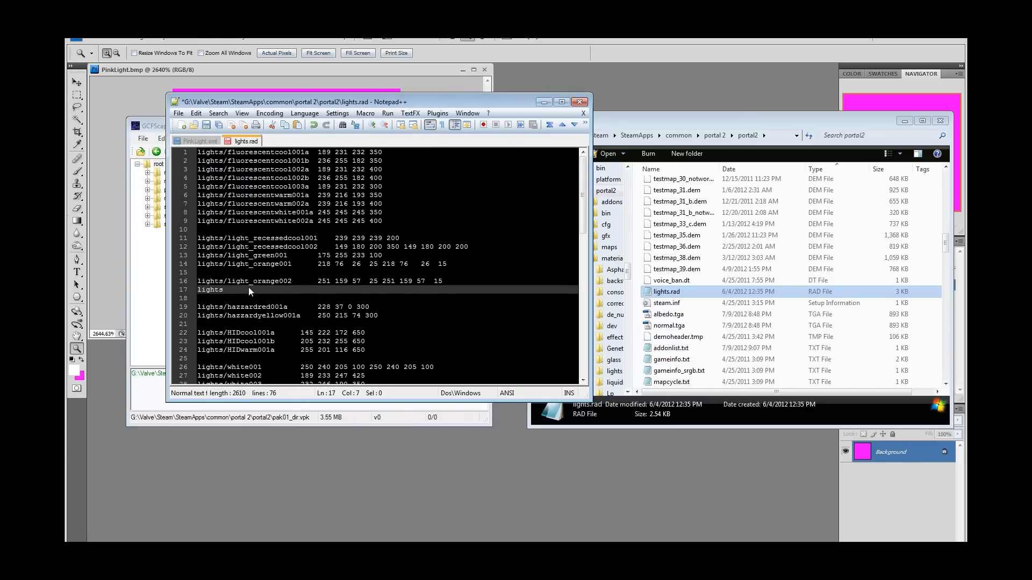
type("/pinklight")
Step: Examine the colour and brightness values of the light_orange002 entry and those of light_green001 in lights.rad
left_click_drag(318, 282, 375, 281)
double_click(323, 283)
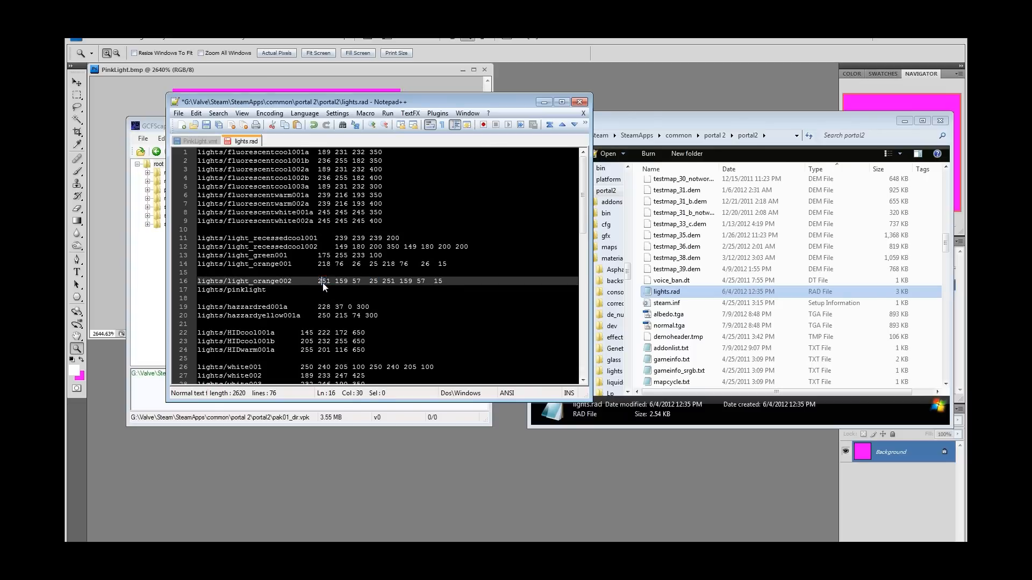
left_click(340, 282)
double_click(343, 283)
double_click(355, 283)
double_click(372, 281)
left_click_drag(318, 256, 386, 259)
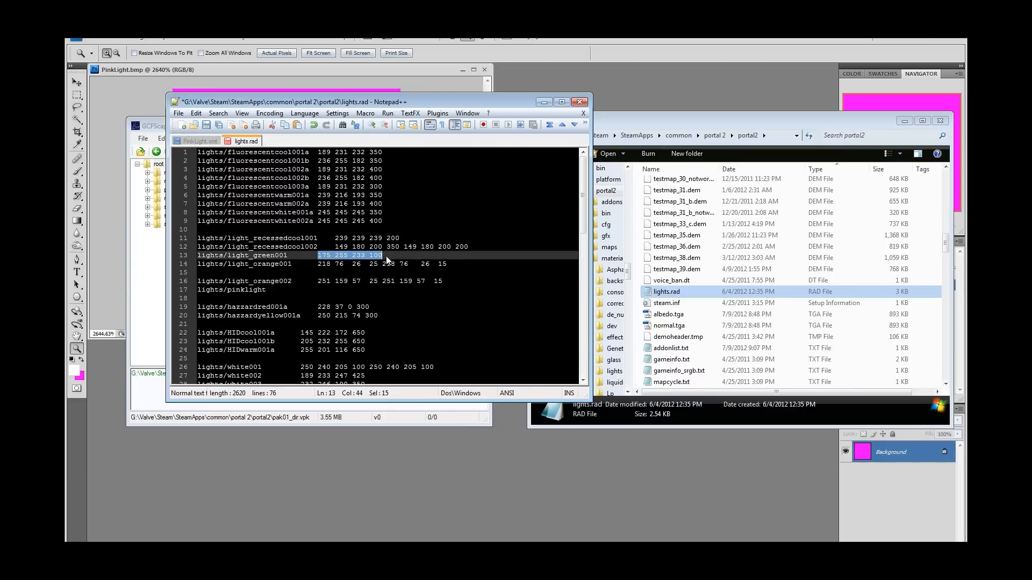
Step: Complete the lights/pinklight entry with colour 255 0 255 and brightness 50, using neighbouring entries as reference, and save lights.rad
left_click(386, 257)
left_click_drag(317, 257, 384, 260)
left_click(349, 283)
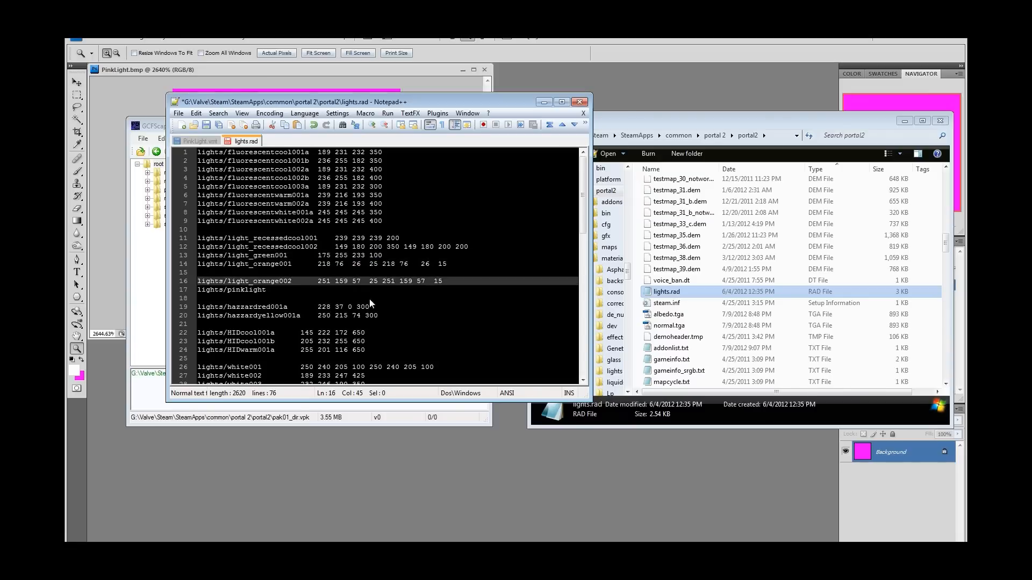
left_click_drag(318, 282, 431, 285)
left_click(325, 290)
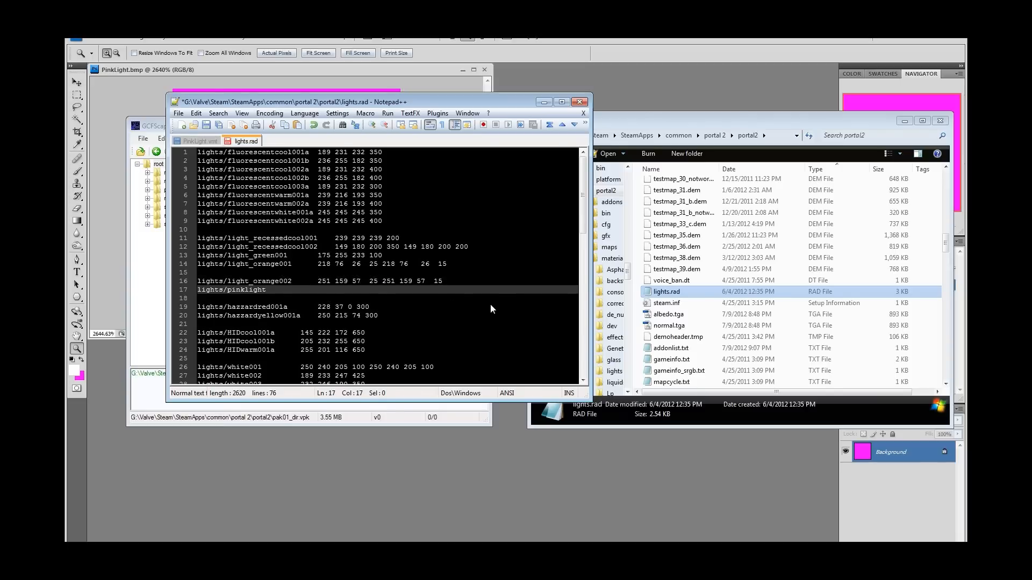
key("Tab")
key("Tab")
type("255 0 255")
type("50")
key("ctrl+s")
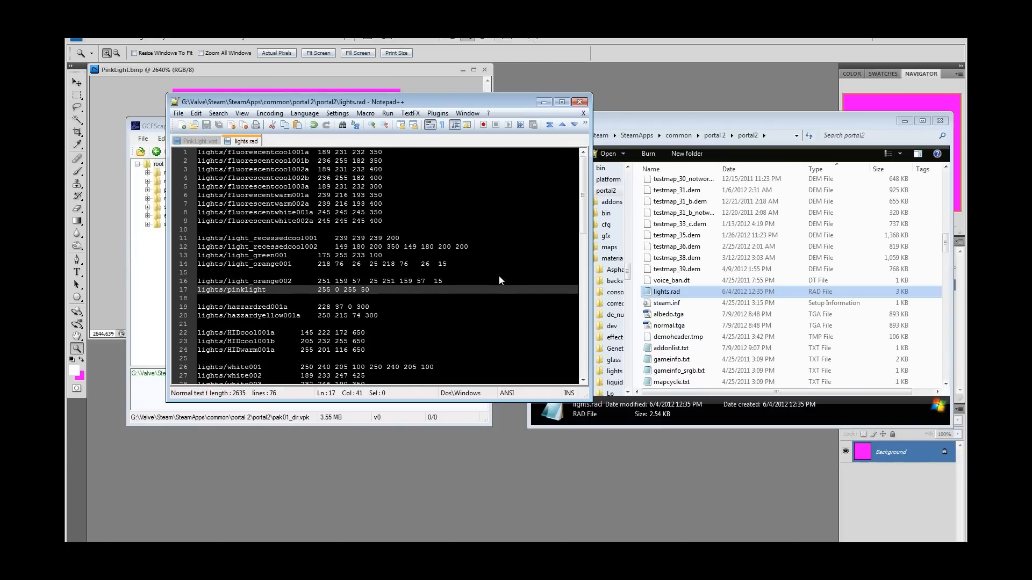
key("shift+Home")
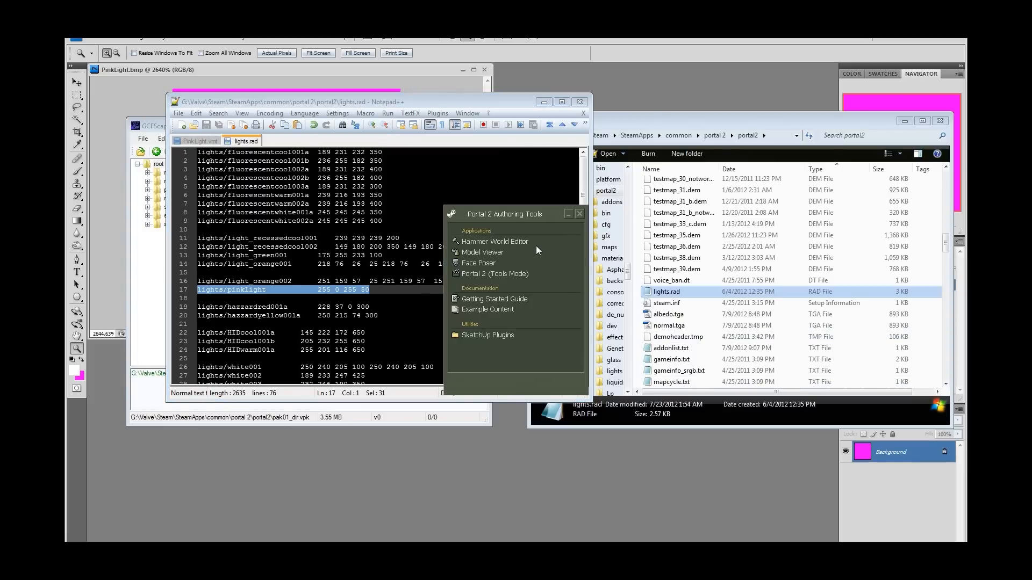
Step: Launch Hammer World Editor from the Portal 2 Authoring Tools and create a new map
left_click(534, 242)
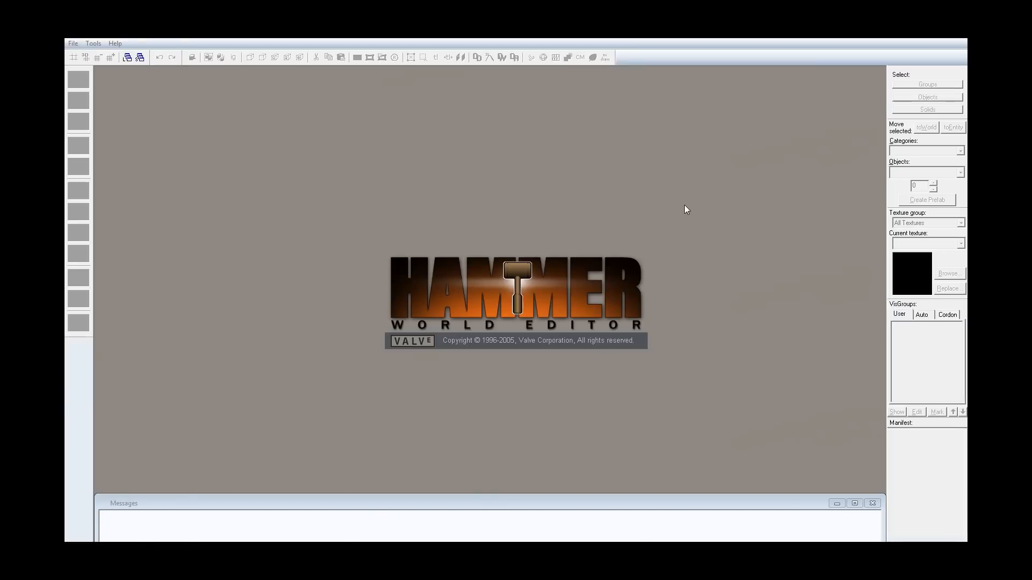
left_click(74, 47)
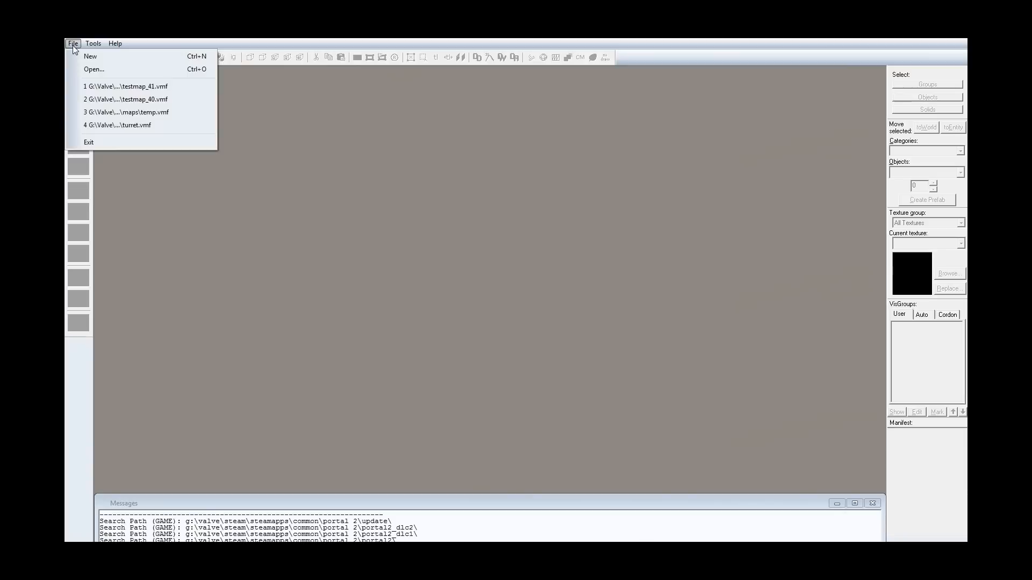
left_click(90, 56)
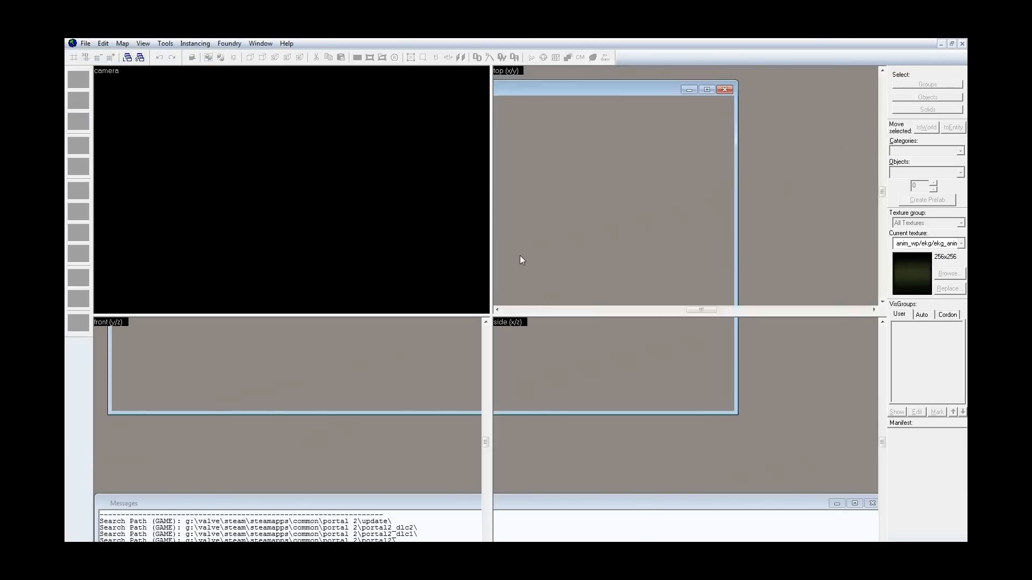
Step: Choose tools/toolsnodraw as the current texture for new brushes
key("shift+a")
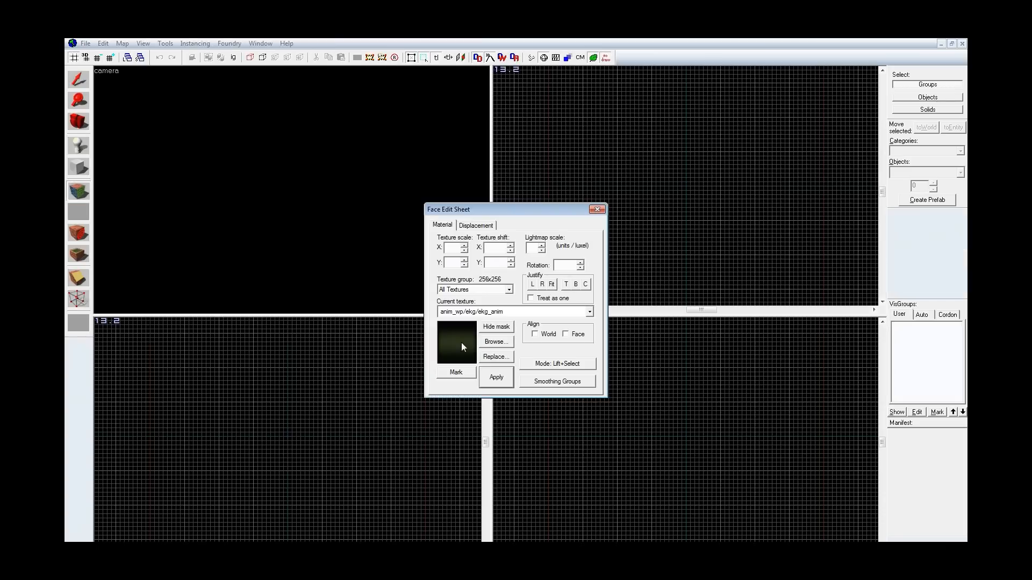
left_click(489, 347)
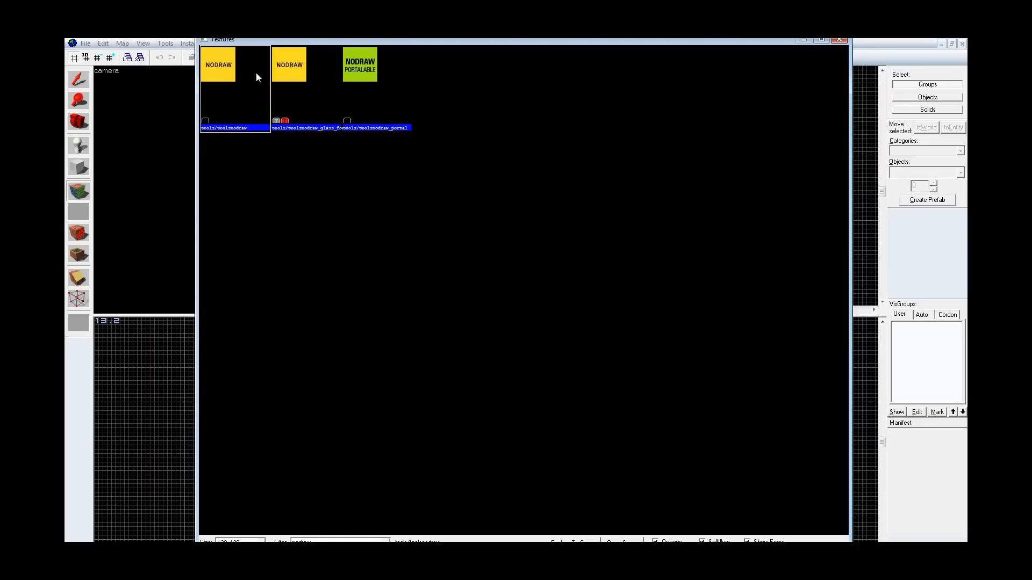
double_click(256, 78)
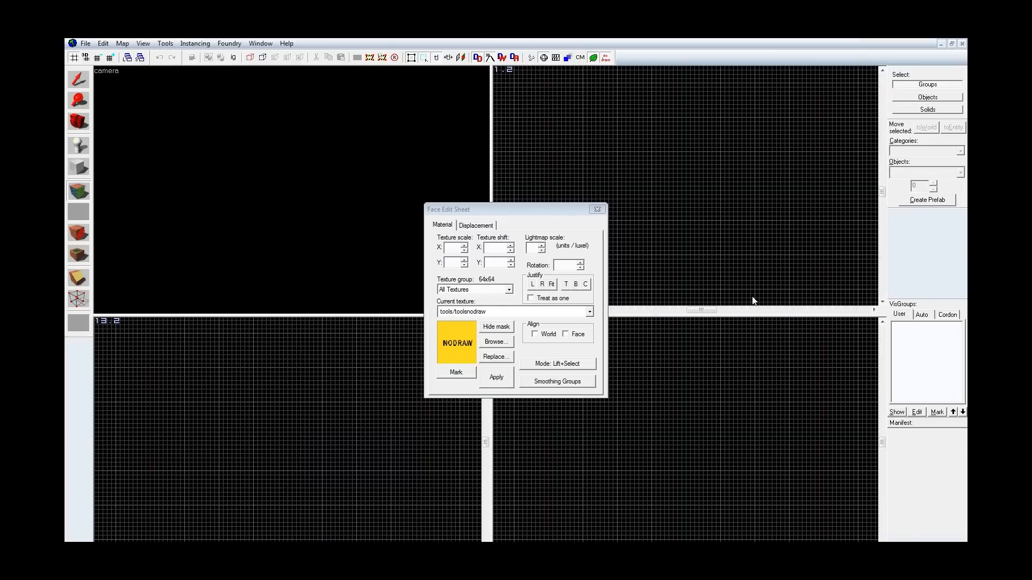
Step: Create a 512 x 512 x 512 unit block brush with the nodraw texture
key("shift+b")
left_click_drag(652, 157, 724, 223)
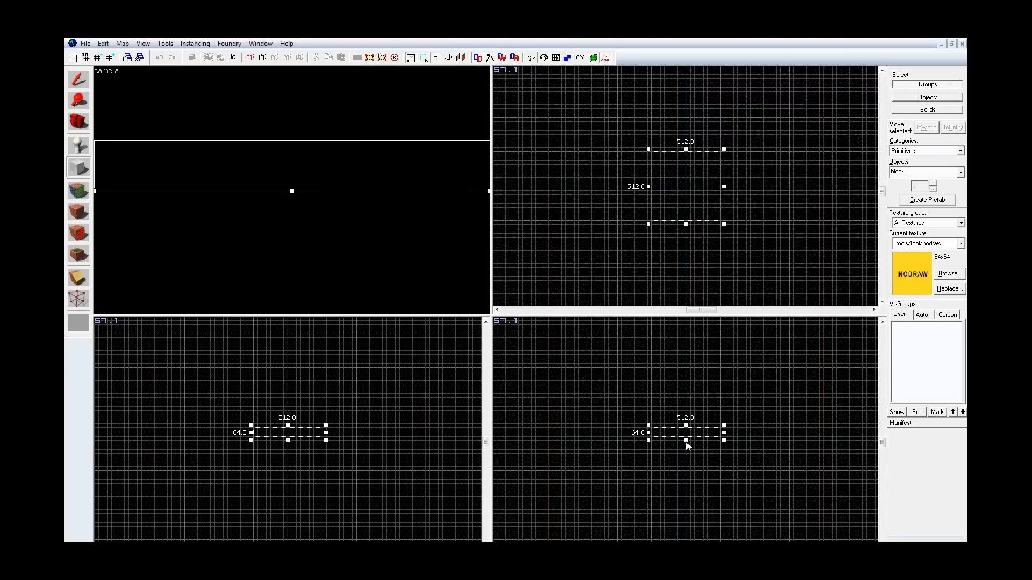
left_click_drag(686, 441, 685, 473)
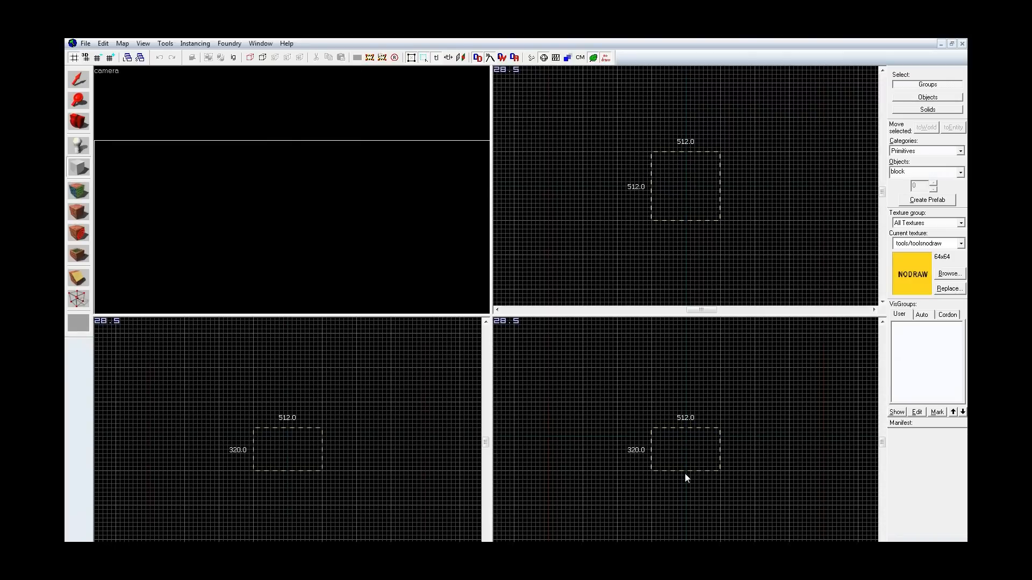
left_click_drag(685, 427, 679, 396)
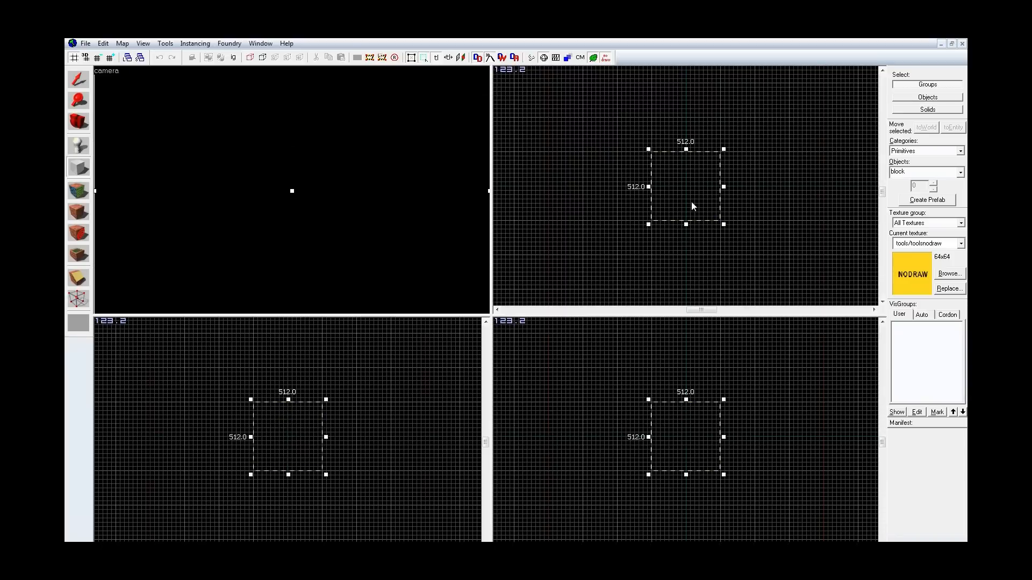
key("Return")
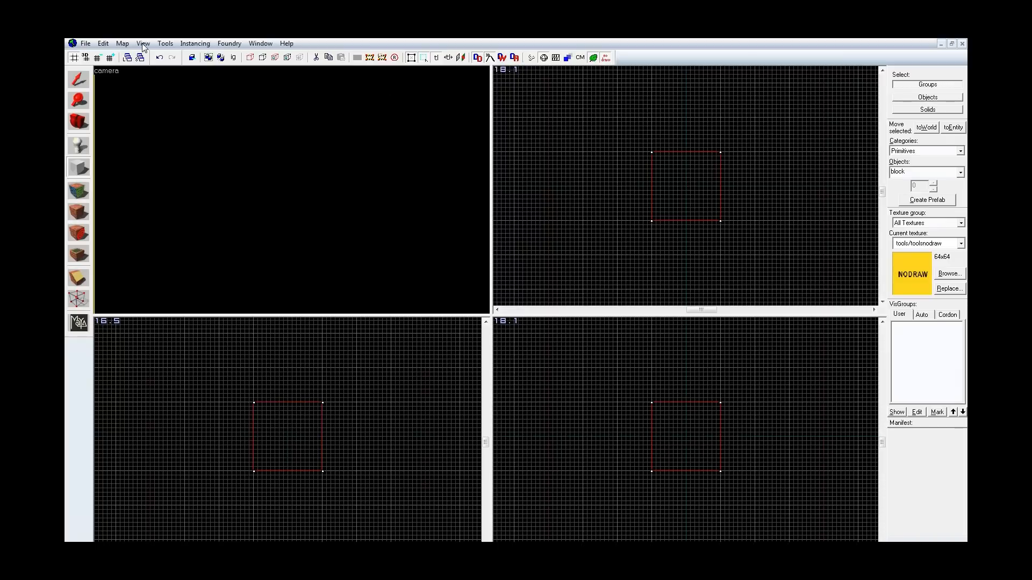
Step: Hollow the block outward with a wall thickness of -16 to form a room
left_click(165, 43)
left_click(192, 68)
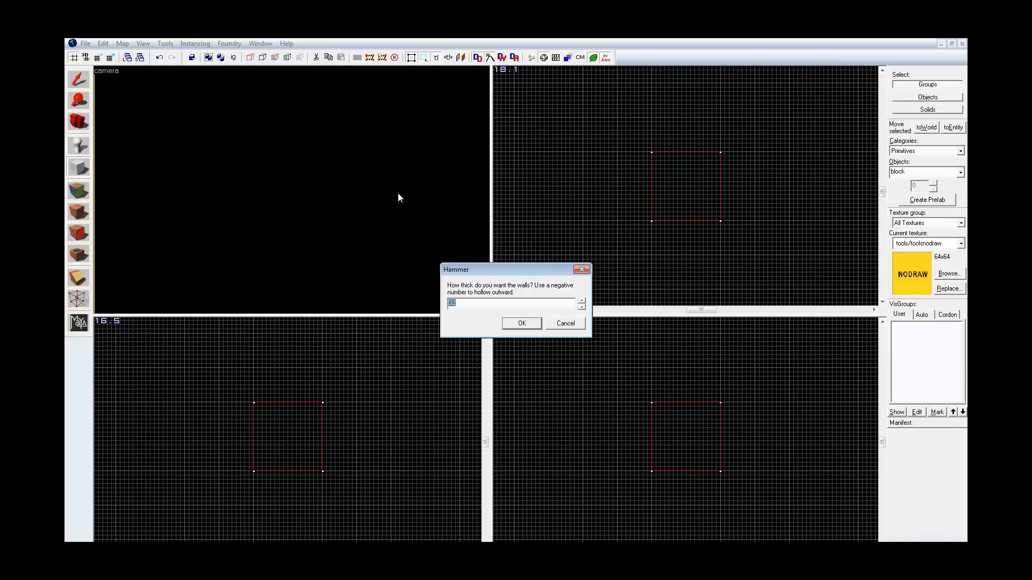
type("-1")
key("Return")
Step: Texture the room's floor and ceiling with dev/dev_measuregeneric01b
key("z")
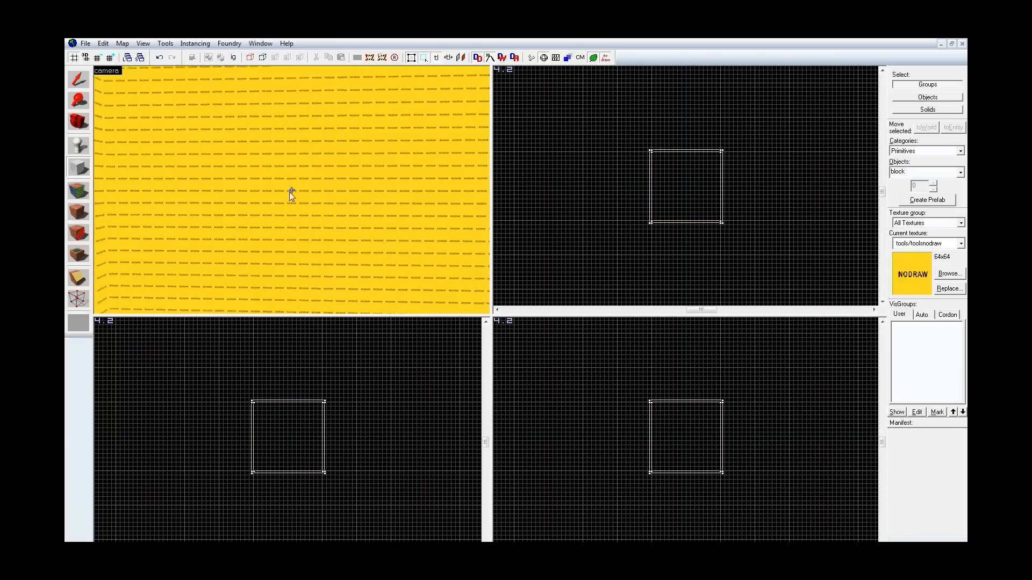
key("shift+s")
left_click(302, 172)
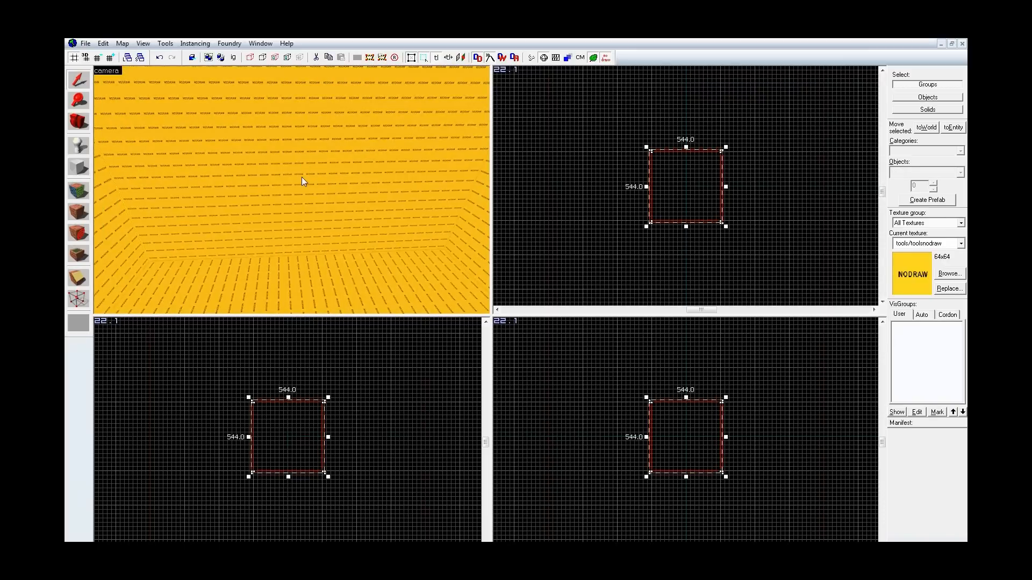
key("z")
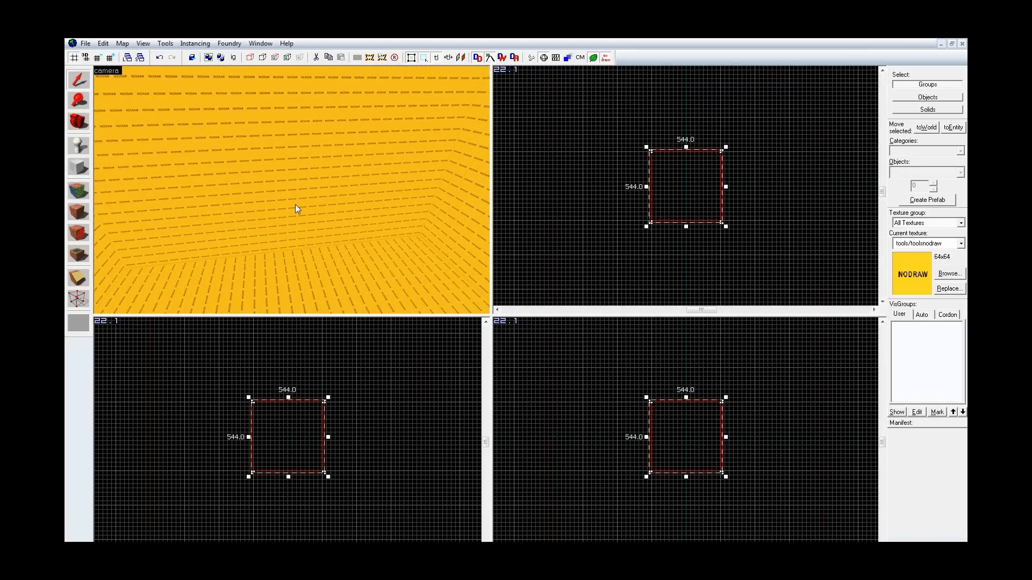
key("shift+a")
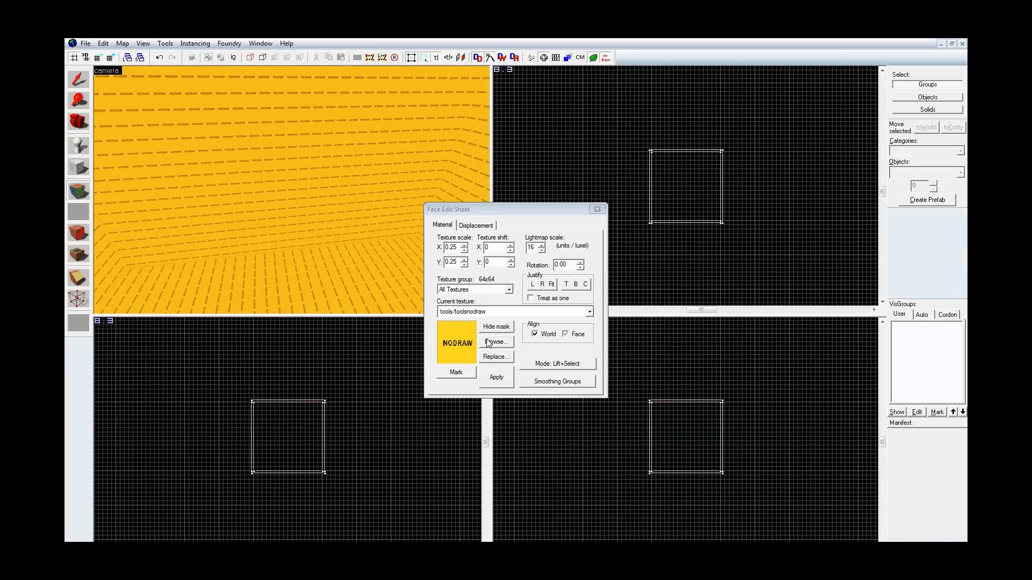
left_click(492, 343)
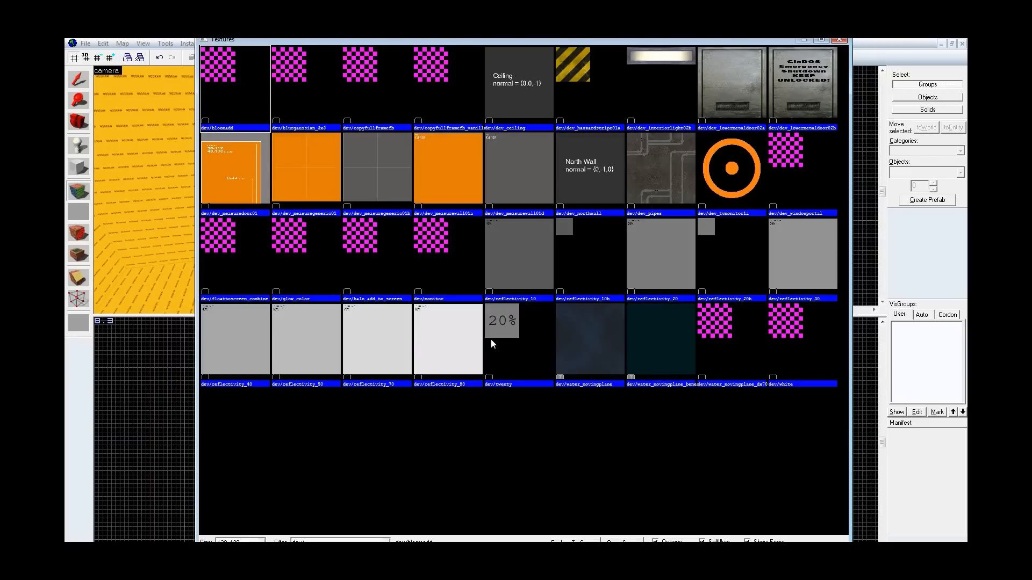
double_click(369, 154)
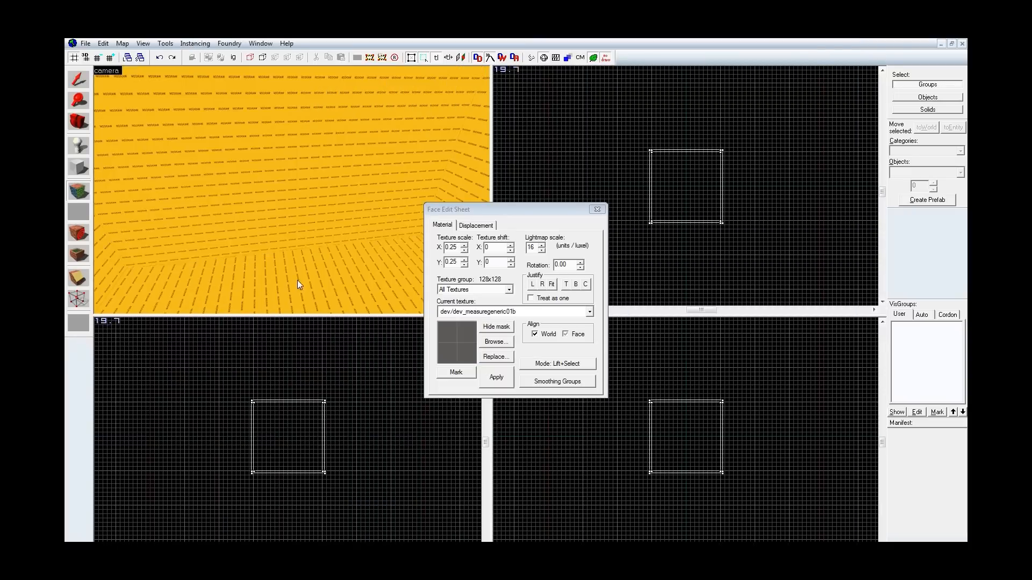
left_click(292, 189)
Step: Texture the room's four walls with dev/dev_measuregeneric01
left_click(499, 341)
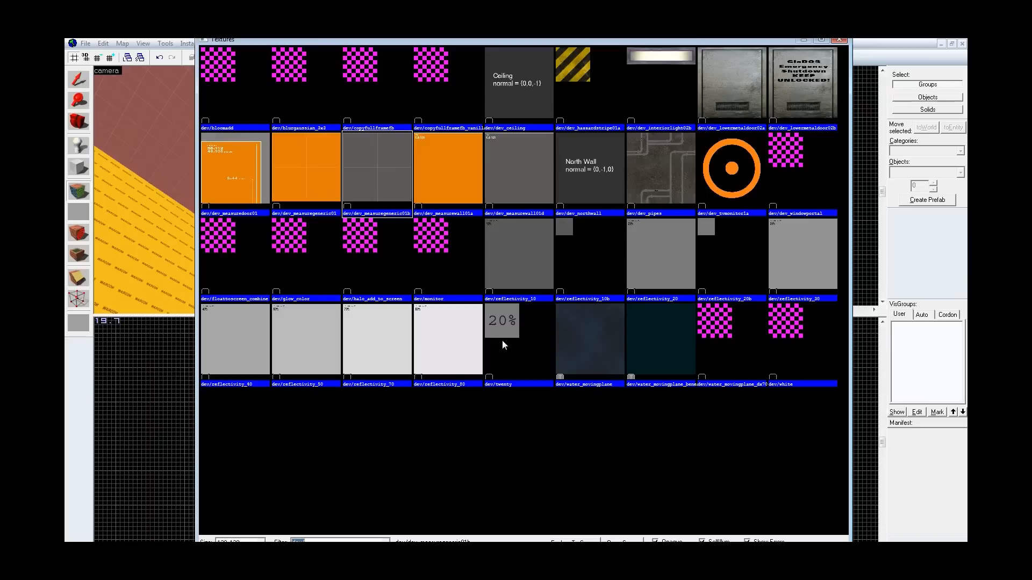
double_click(299, 181)
right_click(228, 266)
right_click(355, 277)
key("z")
key("z")
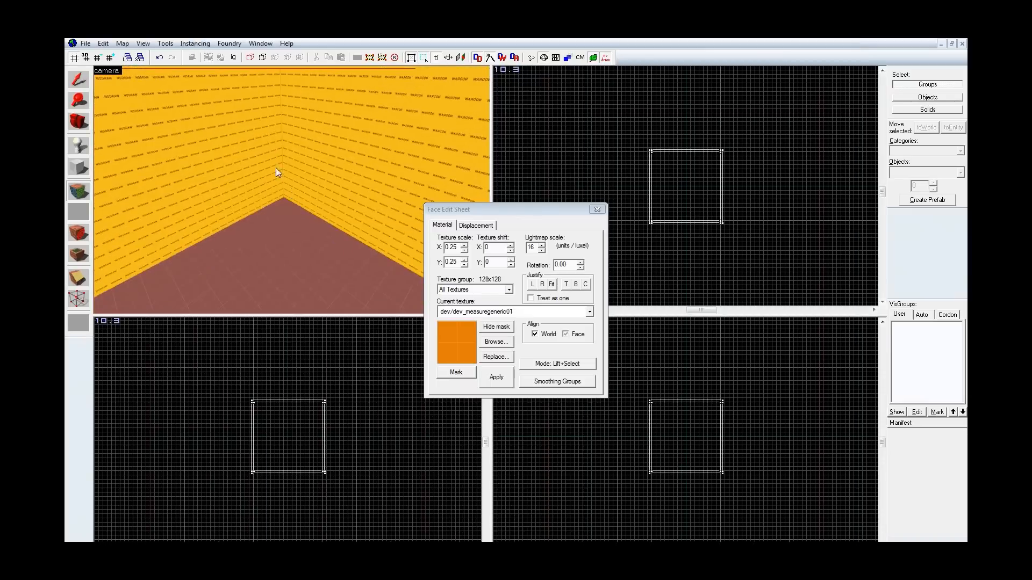
right_click(276, 168)
right_click(324, 189)
Step: Select the floor and ceiling as individual solids and clip their 16-unit overlap with the south wall
key("shift+s")
left_click(289, 238)
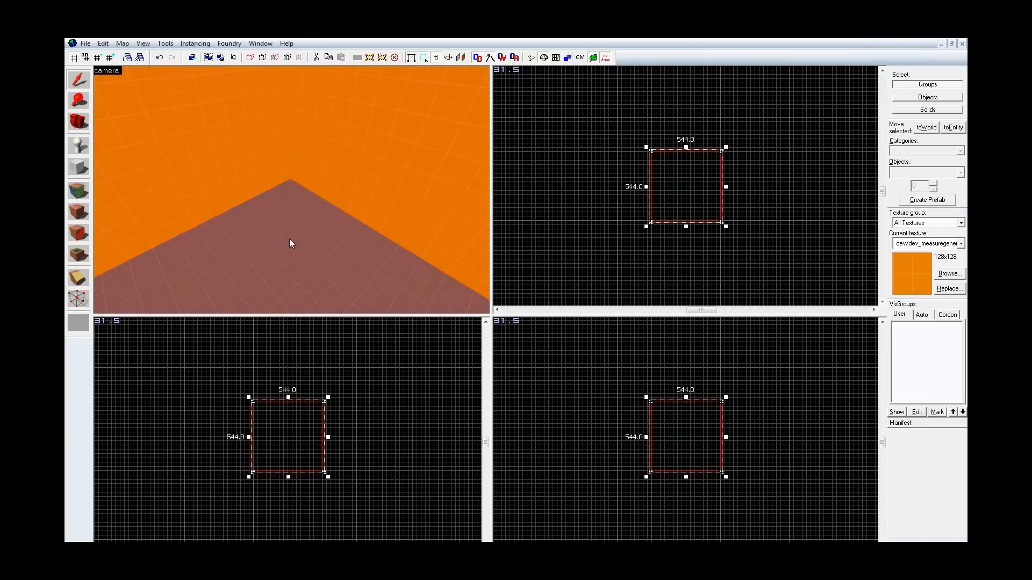
left_click(928, 109)
left_click(280, 244)
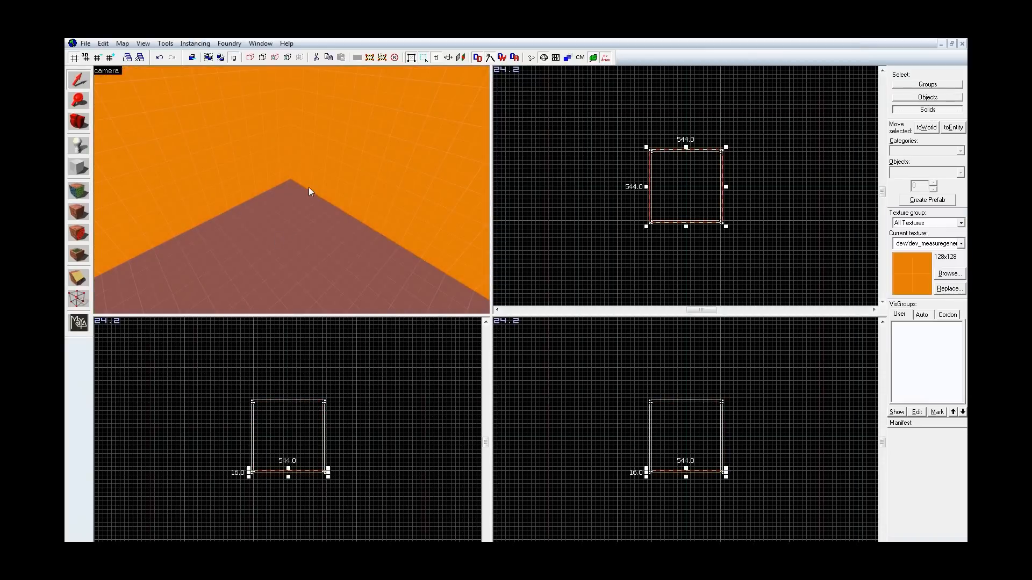
key("z")
key("z")
left_click(291, 186, "ctrl")
scroll(742, 209, "up", 5)
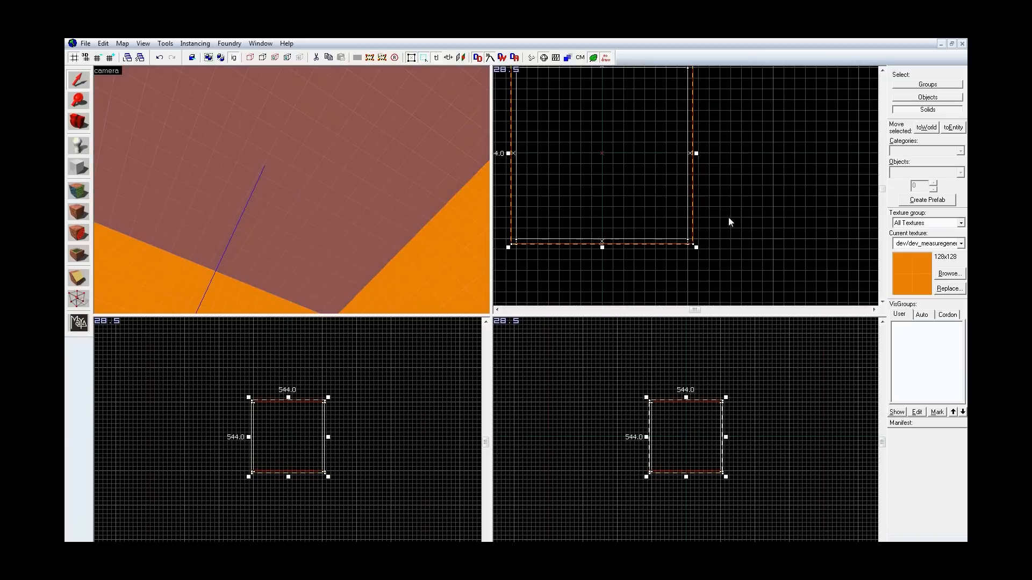
key("shift+x")
mouse_move(611, 238)
left_mouse_down()
mouse_move(634, 240)
mouse_move(603, 239)
left_mouse_up()
key("Return")
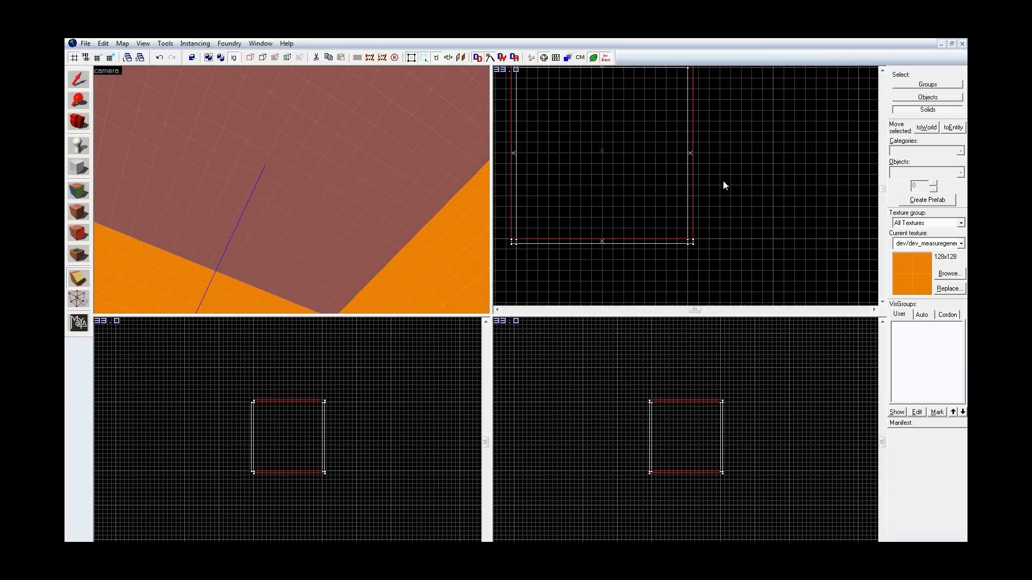
Step: Clip the floor and ceiling along the inner faces of the east and west walls, making them 512 units wide
left_click_drag(689, 174, 689, 208)
key("Return")
left_click_drag(515, 153, 517, 132)
key("Return")
left_click_drag(634, 164, 624, 132)
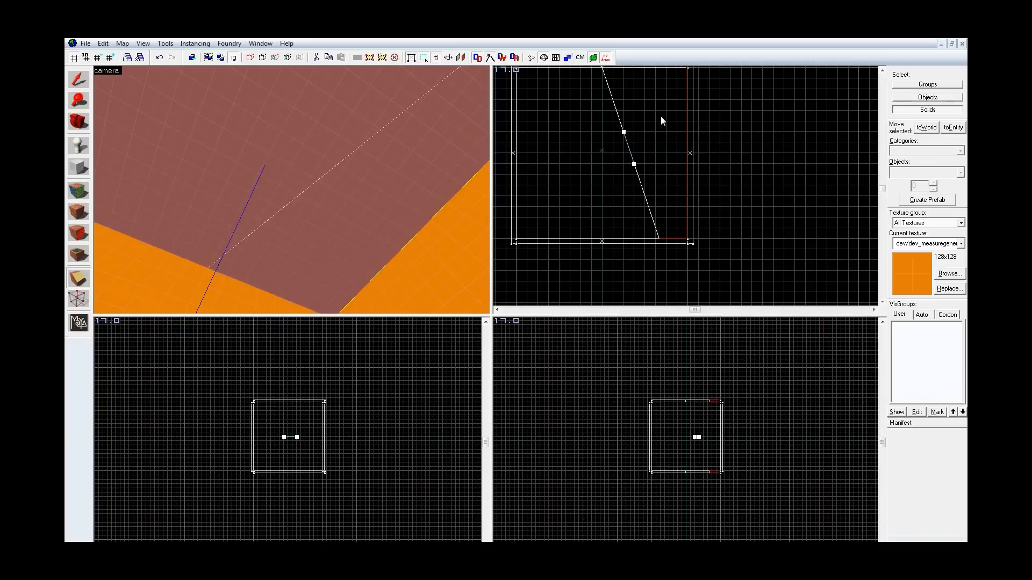
Step: Clip the floor and ceiling's remaining 16-unit overlap with the north wall
key("shift+s")
middle_click_drag(624, 120, 651, 166)
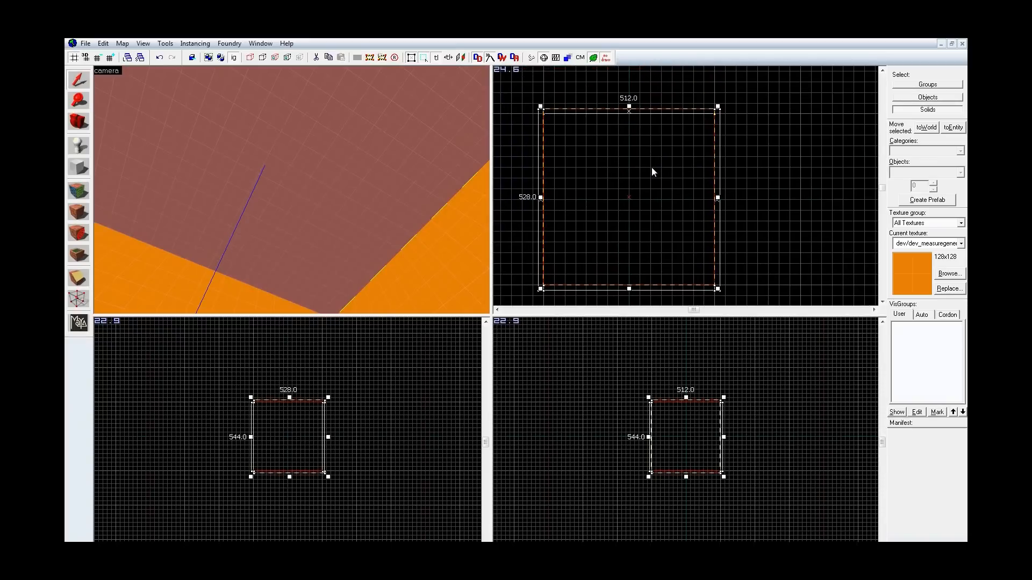
key("shift+x")
mouse_move(650, 114)
left_mouse_down()
mouse_move(617, 113)
mouse_move(665, 119)
left_mouse_up()
key("Return")
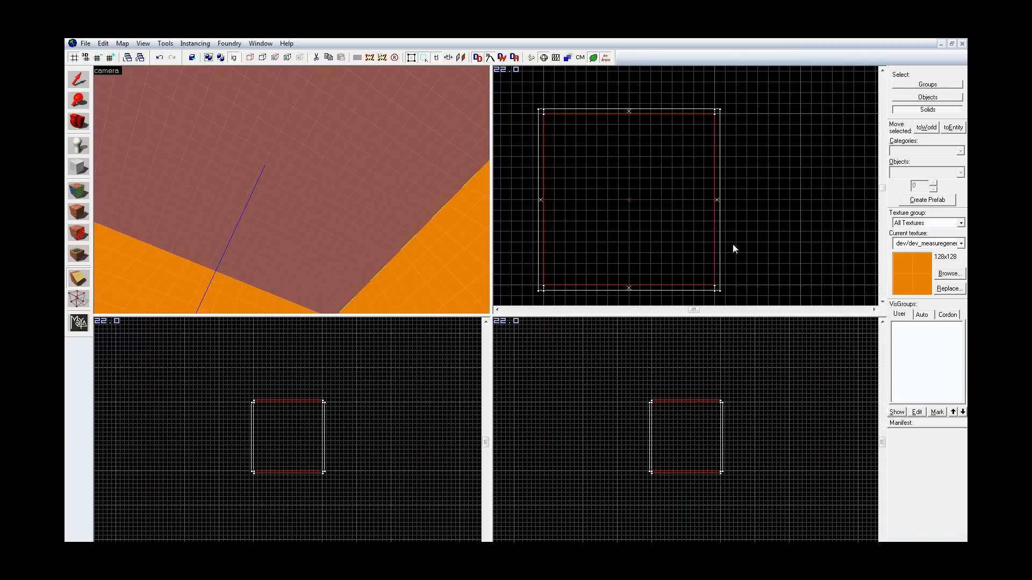
middle_click_drag(691, 190, 769, 175)
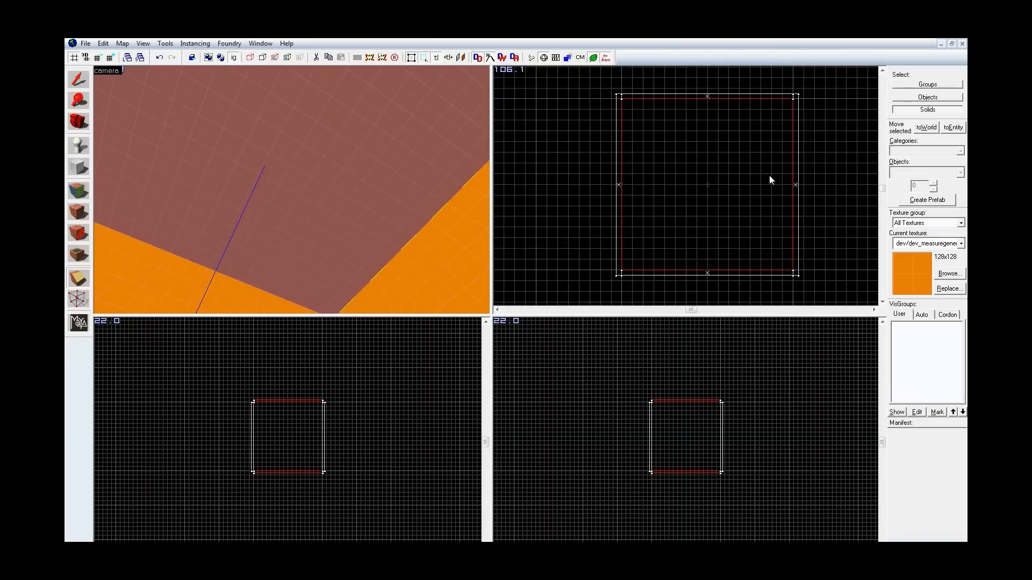
key("z")
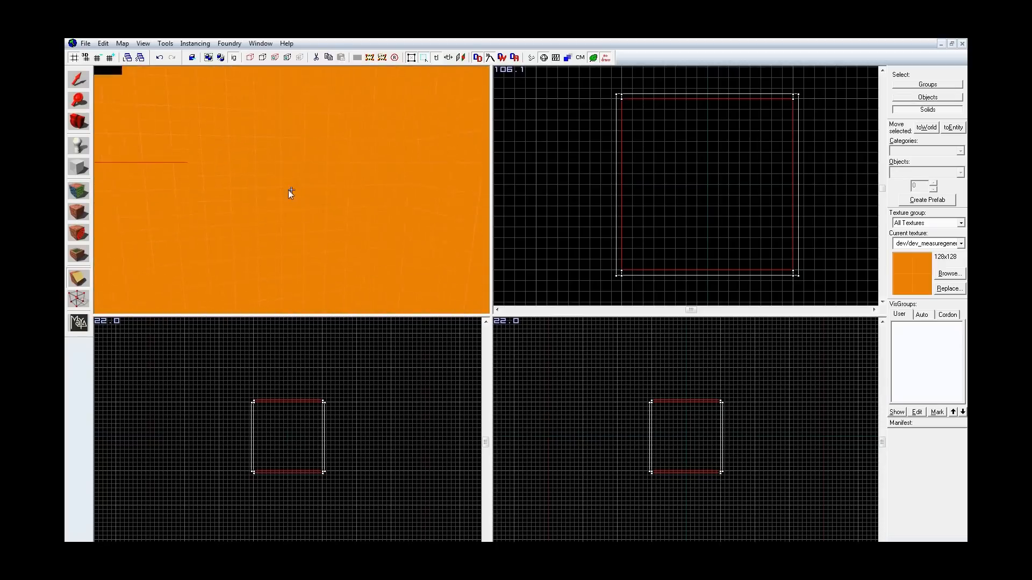
key("z")
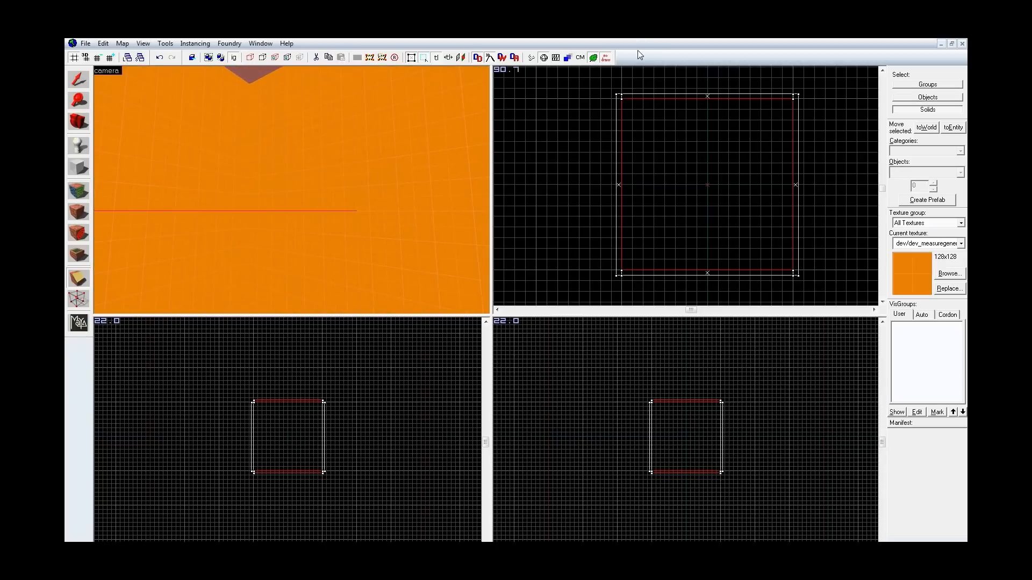
left_click(568, 238)
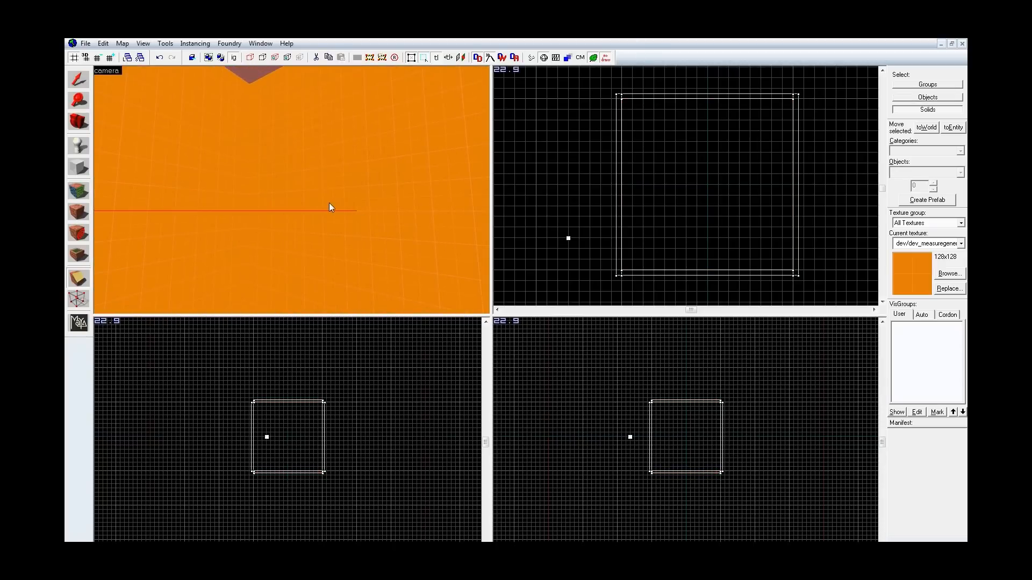
left_click(244, 172)
left_click(418, 179, "ctrl")
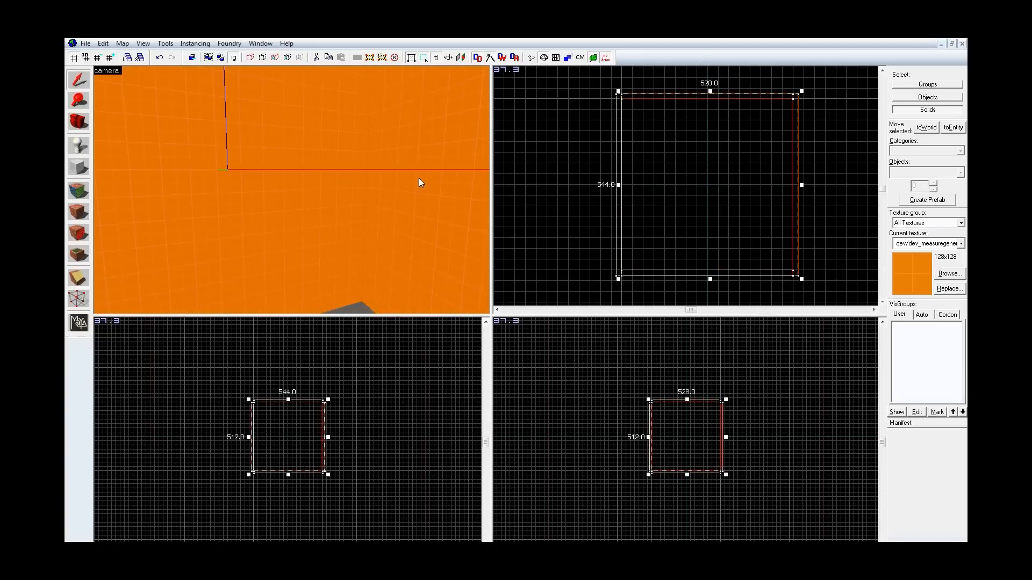
key("ctrl+z")
key("z")
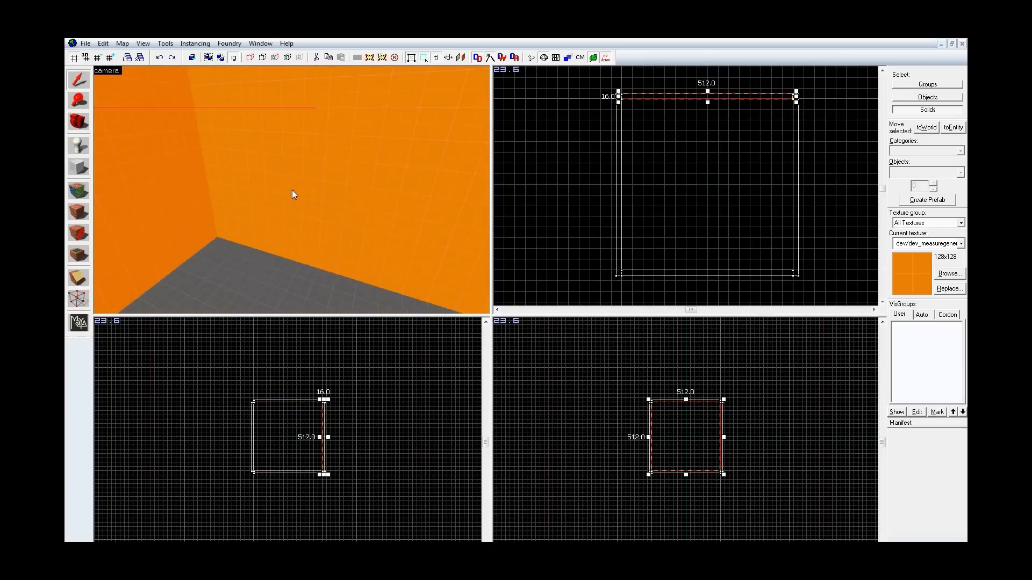
Step: Select the east and west walls and clip their 16-unit ends along the inner faces of the north and south walls
left_click(292, 189)
key("z")
left_click(402, 188, "ctrl")
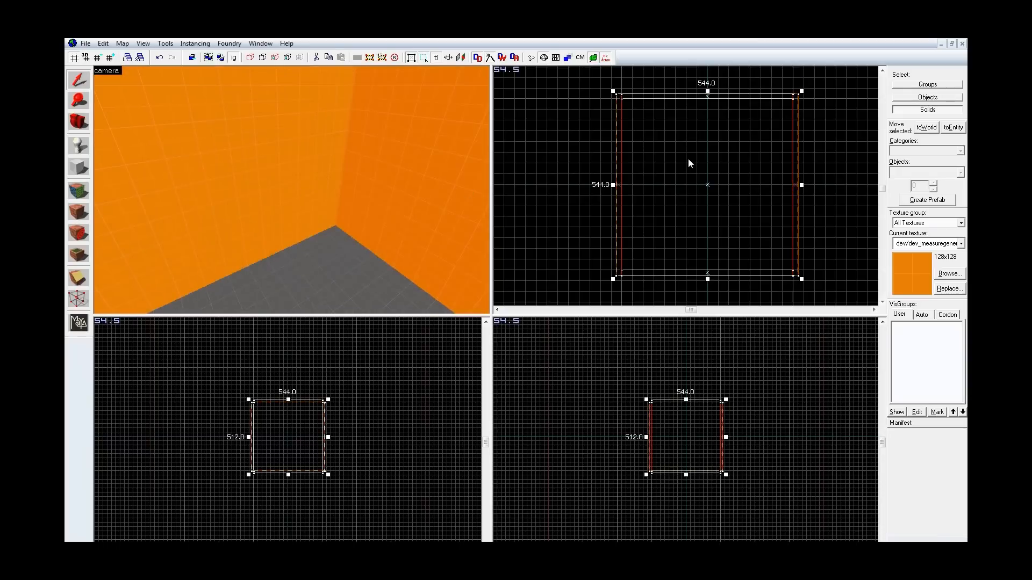
key("shift+x")
mouse_move(700, 99)
left_mouse_down()
mouse_move(647, 102)
mouse_move(717, 99)
left_mouse_up()
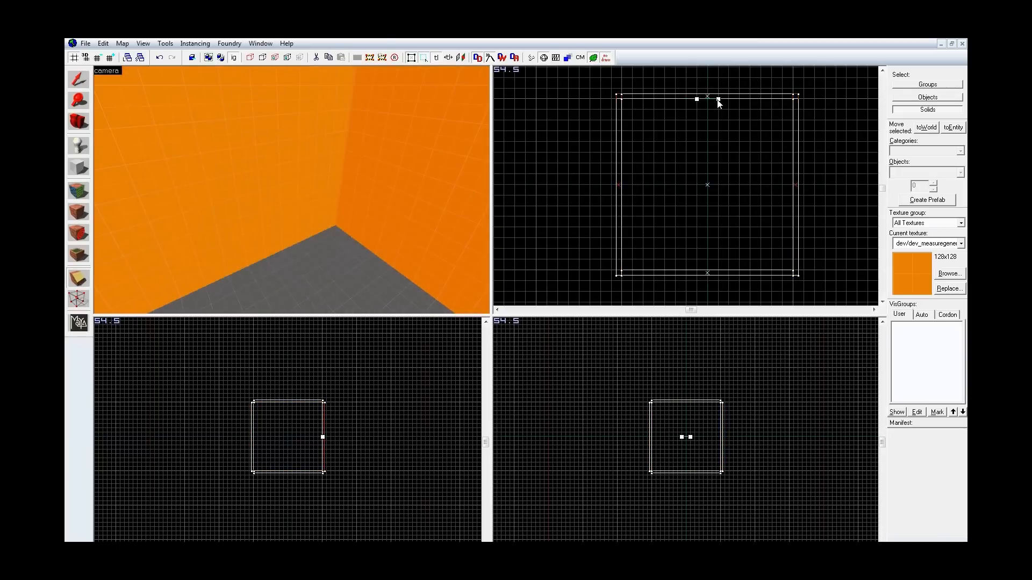
key("Return")
left_click_drag(681, 270, 655, 272)
key("Return")
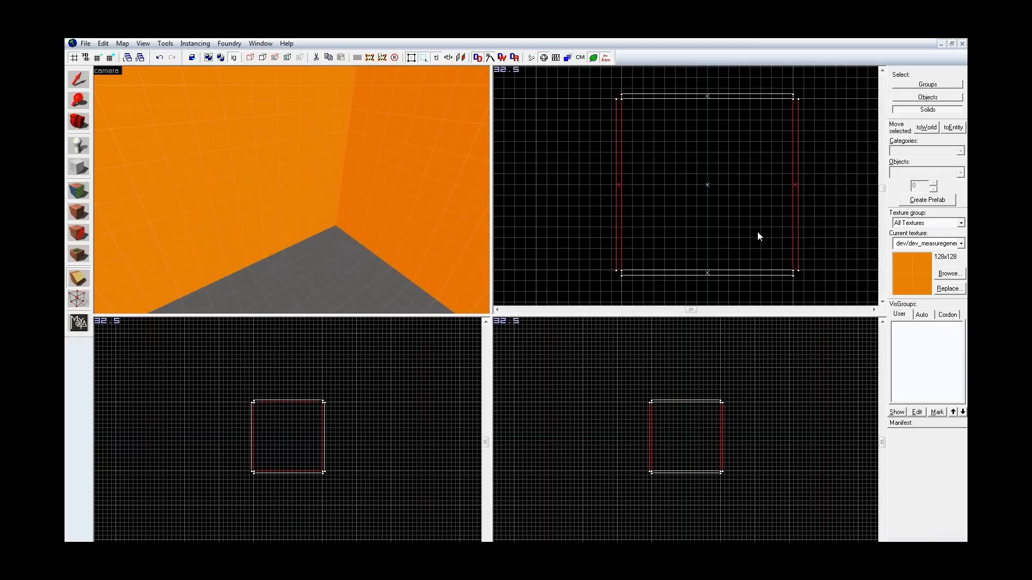
key("Escape")
Step: Place an info_player_start entity on the floor and move it beside the middle of the west wall
key("shift+e")
key("z")
key("z")
key("z")
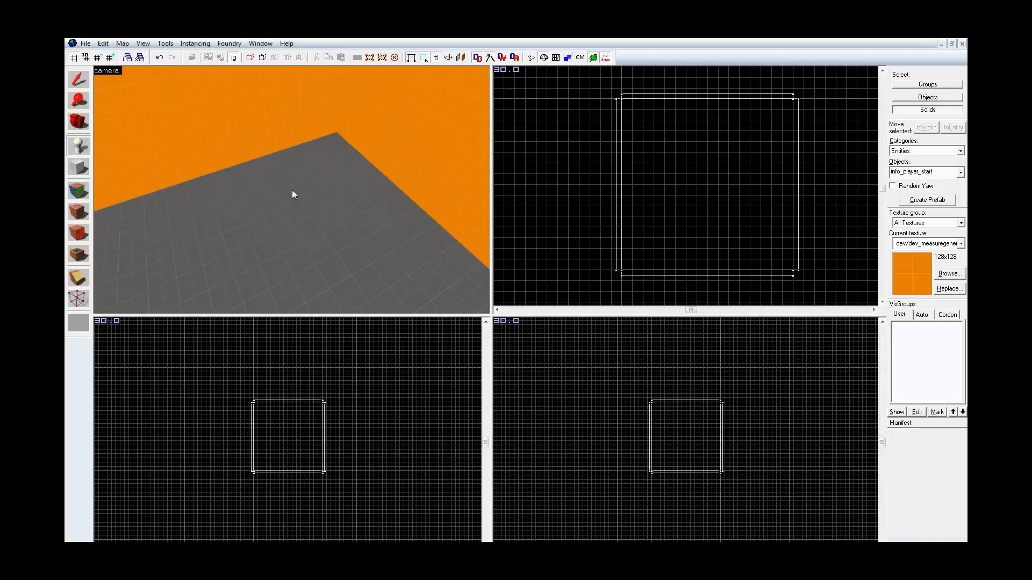
left_click(206, 203)
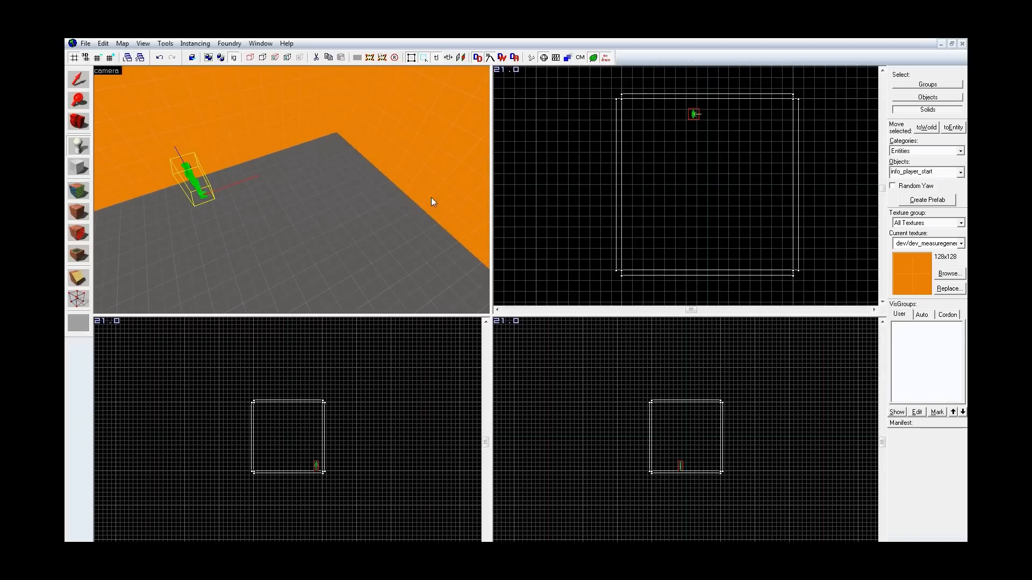
left_click(641, 175)
left_click(632, 184)
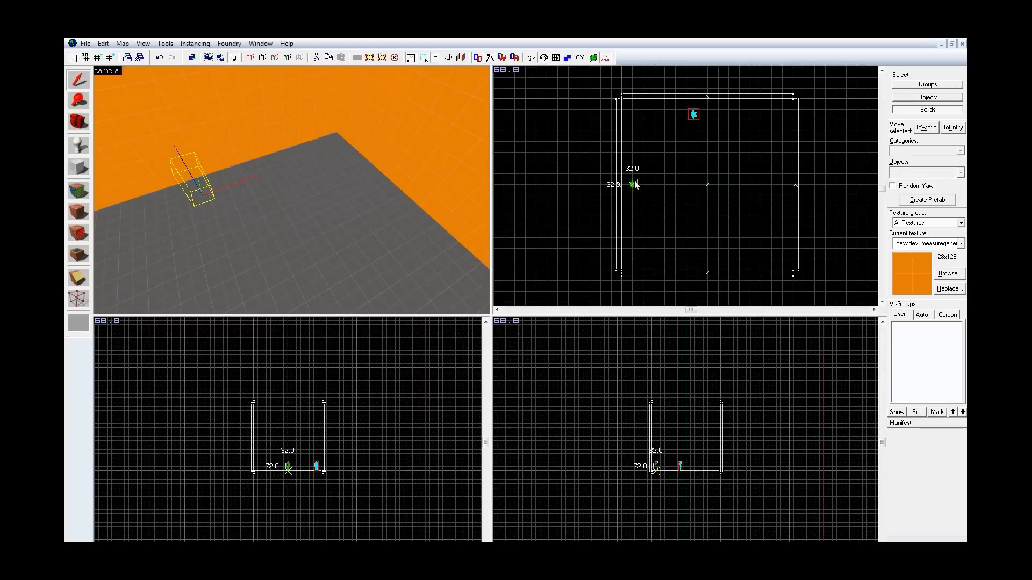
key("Return")
key("w")
key("Escape")
Step: Choose func_instance as the entity class and place one on the floor near the room's southwest corner
key("shift+e")
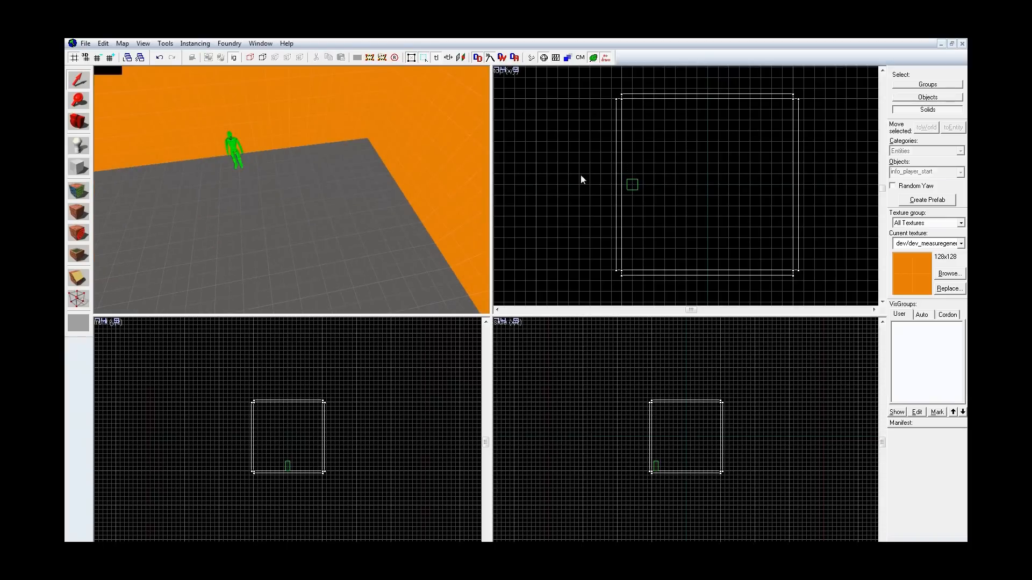
double_click(944, 171)
type("stance")
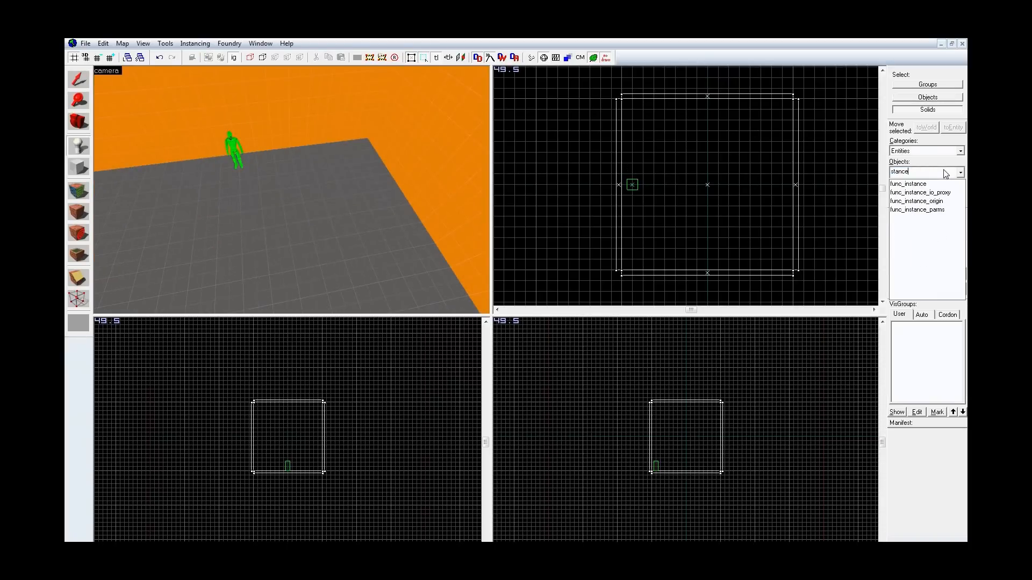
left_click(945, 183)
key("z")
key("z")
left_click(235, 194)
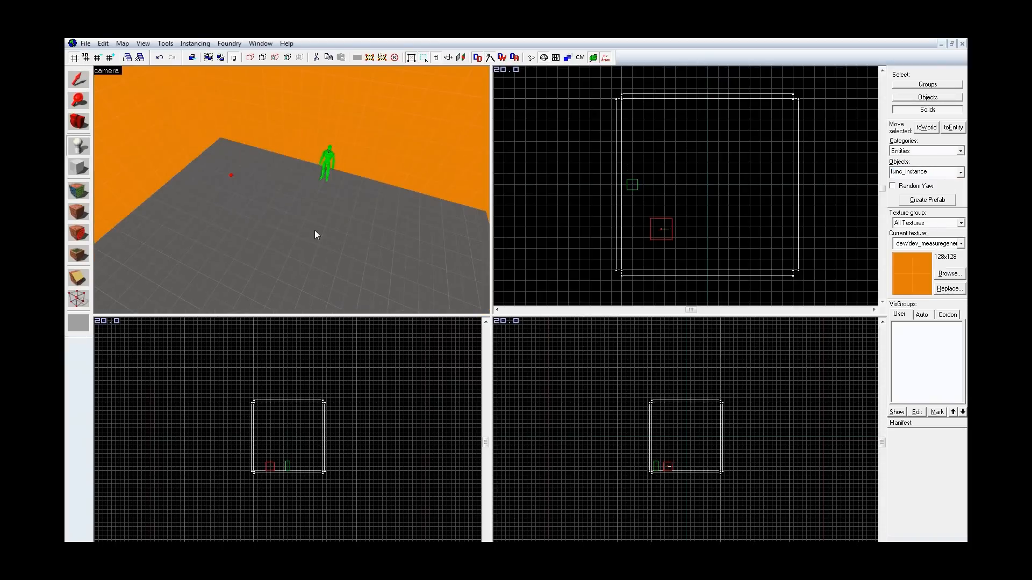
Step: Browse for the func_instance's VMF Filename and go to the portal 2 folder sdk_content/maps/instances/lights
key("alt+Return")
left_click(460, 279)
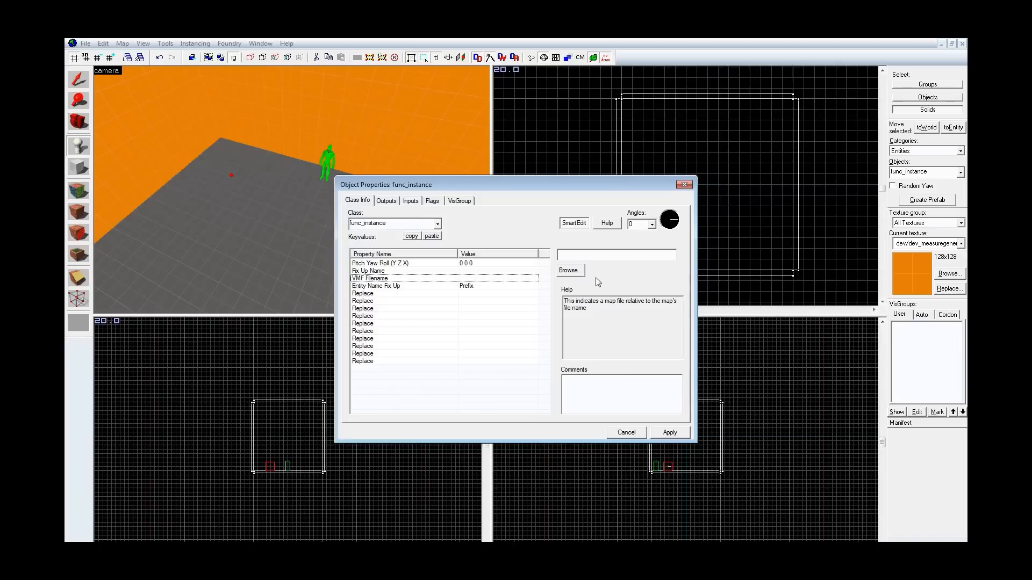
left_click(581, 272)
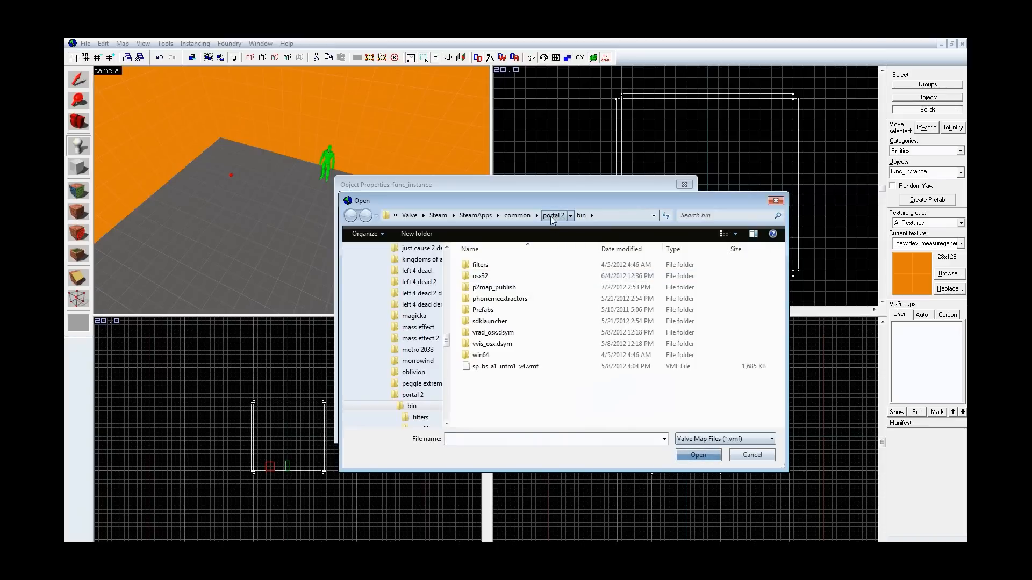
key("BackSpace")
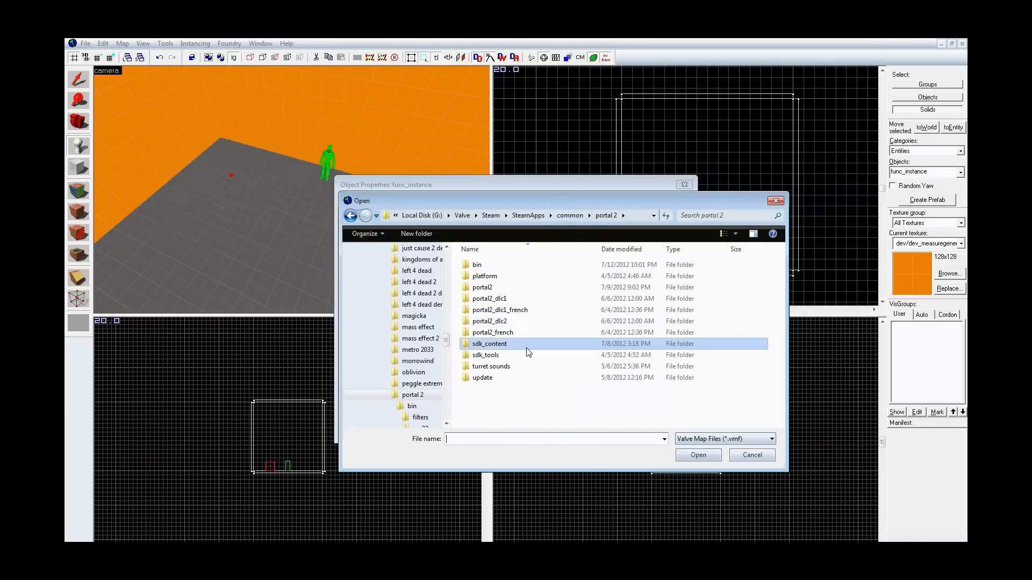
double_click(530, 348)
double_click(480, 265)
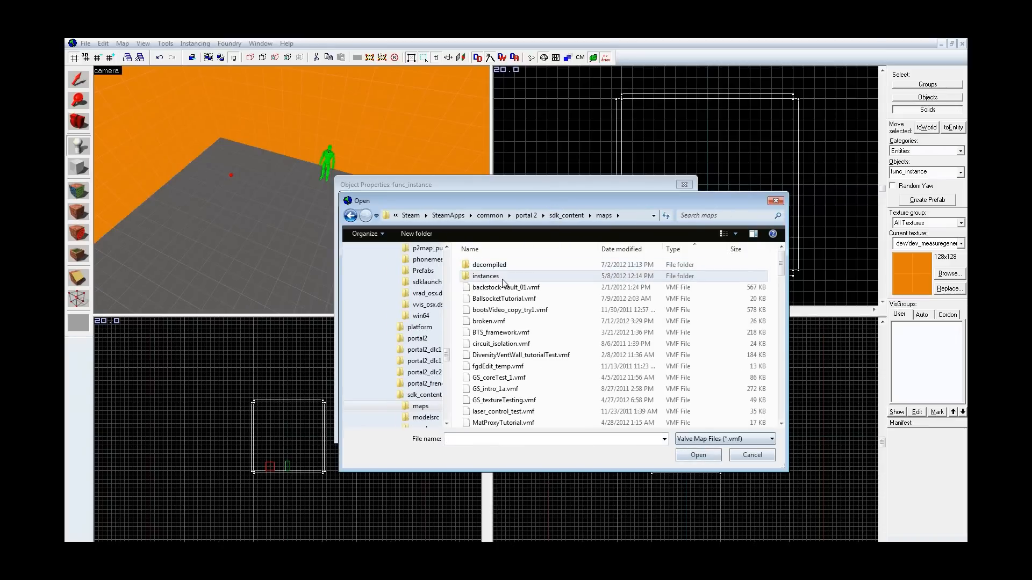
left_click(504, 282)
double_click(504, 279)
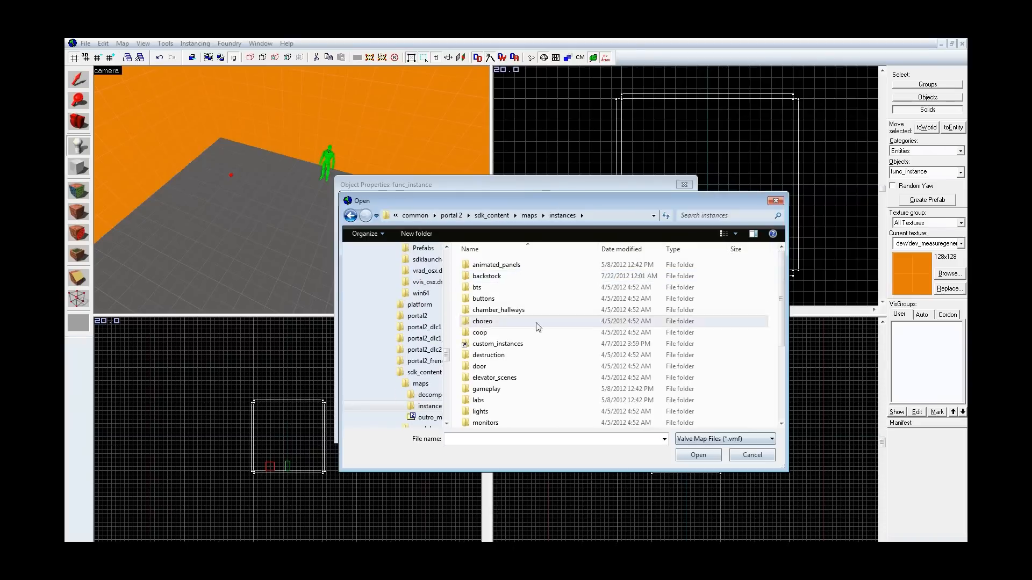
double_click(536, 412)
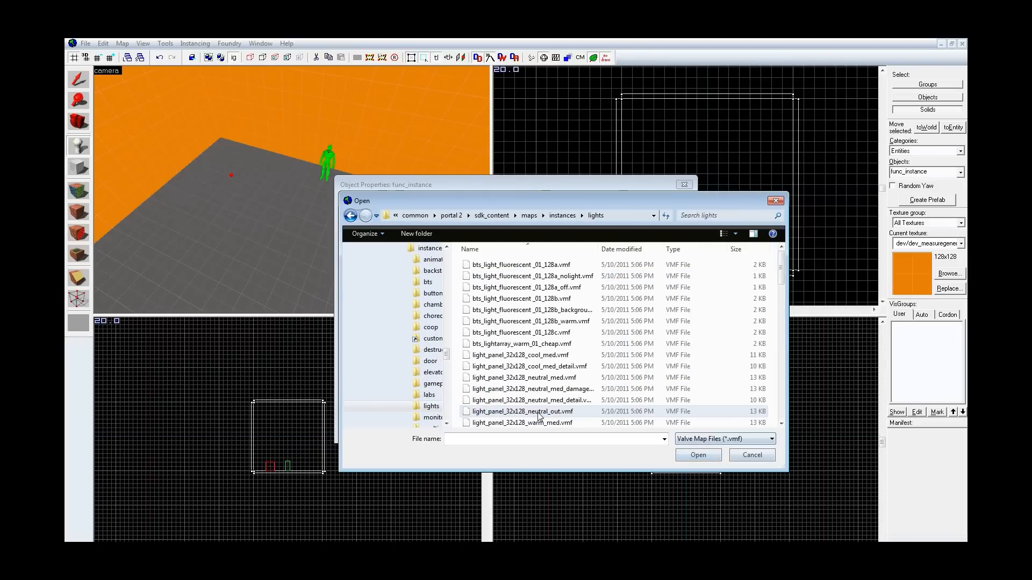
Step: Assign light_panel_32x128_cool_med_detail.vmf to the func_instance, apply the change and close its properties
left_click(562, 290)
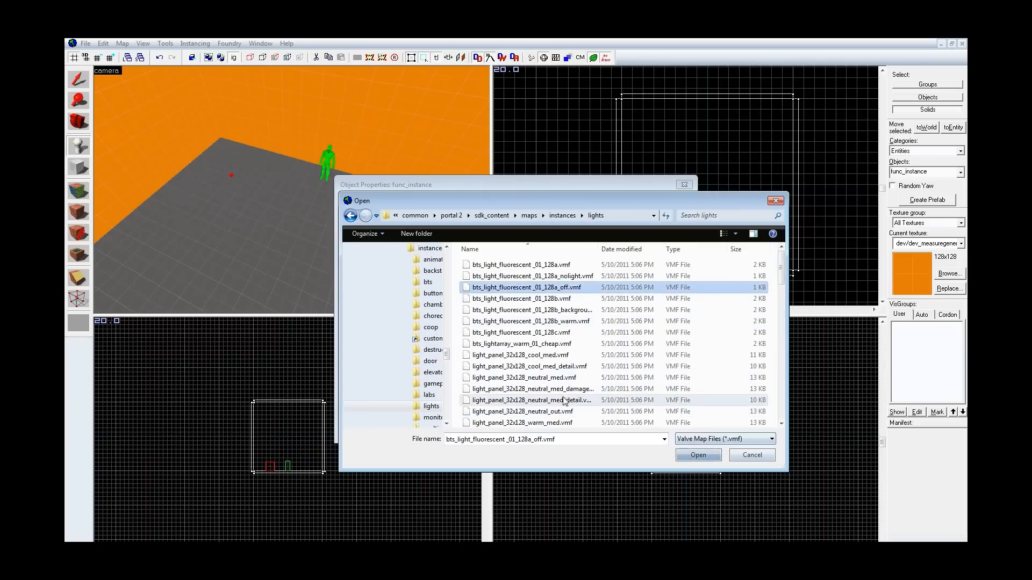
left_click(556, 370)
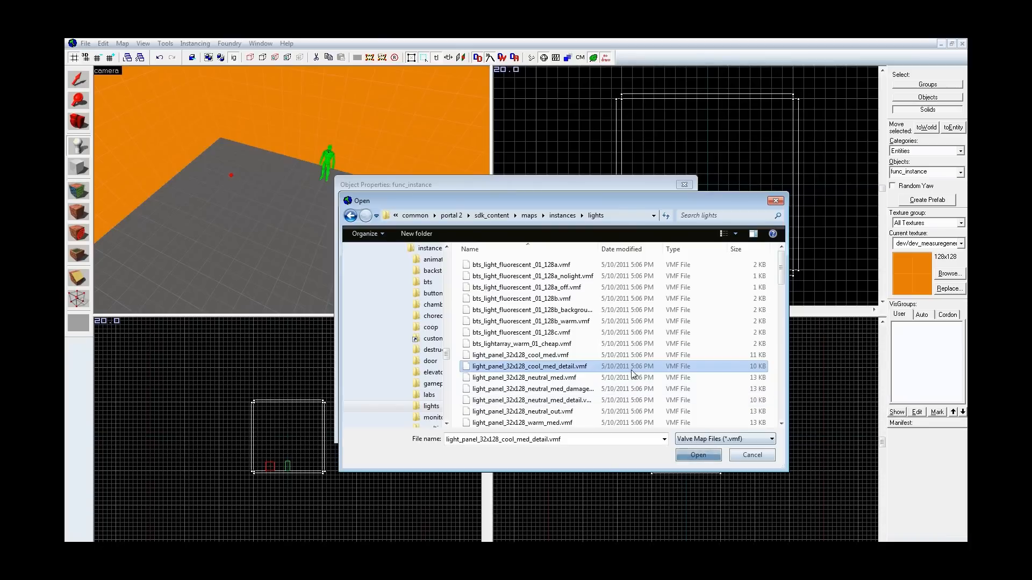
scroll(633, 372, "down", 3)
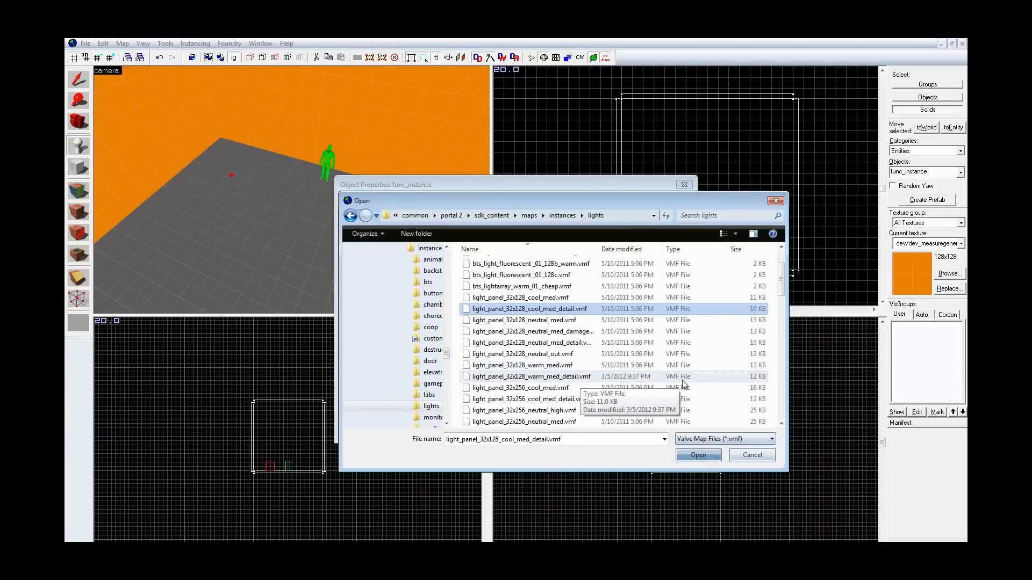
left_click(693, 455)
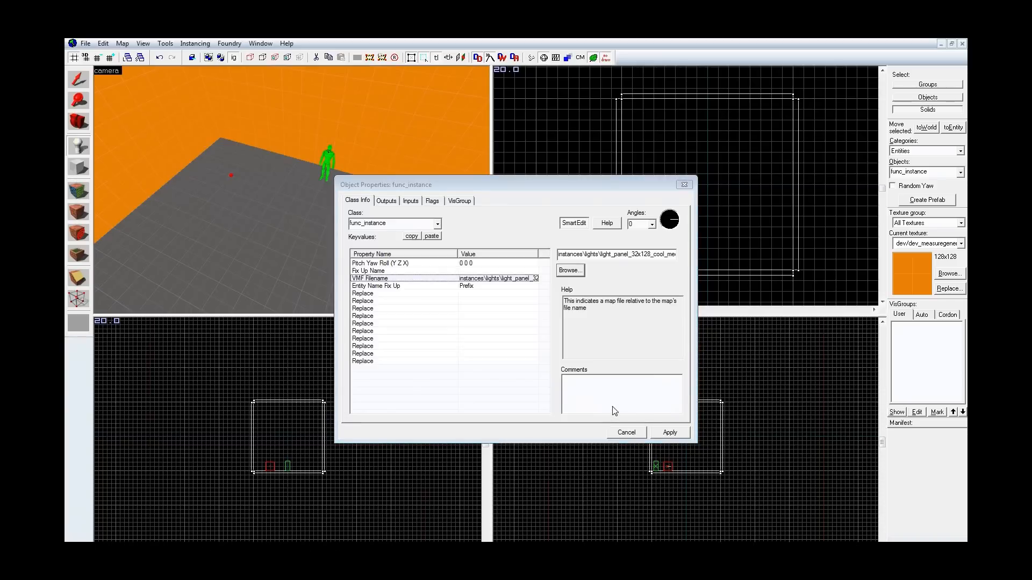
left_click(669, 433)
left_click(671, 432)
left_click(684, 184)
Step: Move the func_instance up off the floor and slightly away from the west wall
left_click_drag(295, 177, 292, 189)
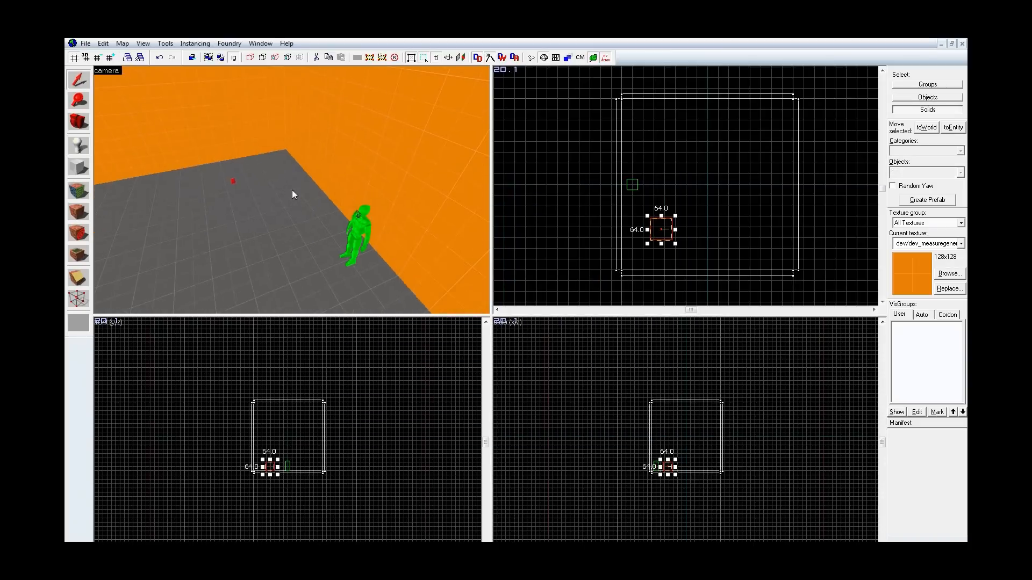
scroll(670, 473, "up", 8)
left_click_drag(652, 444, 656, 425)
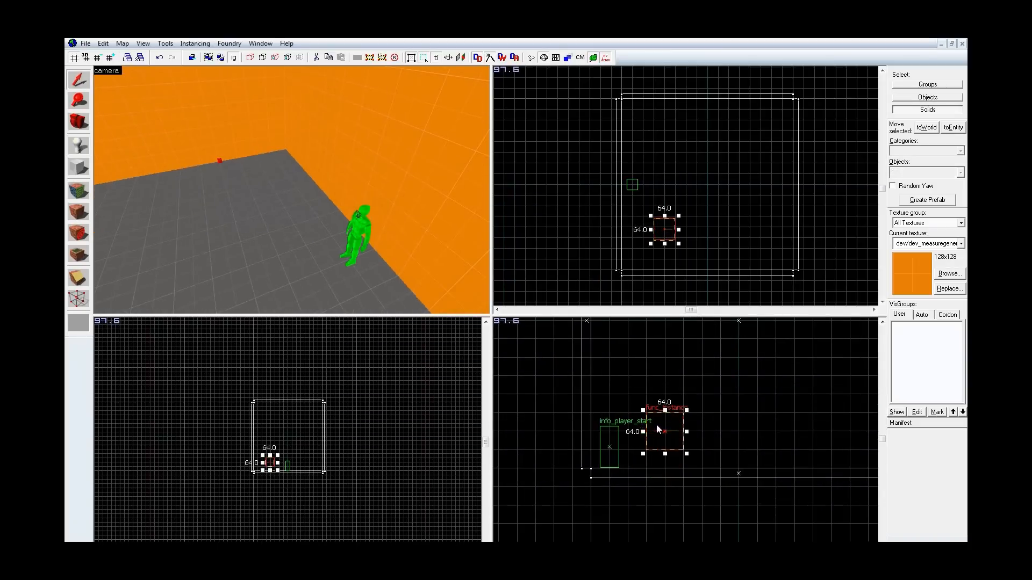
key("z")
key("w")
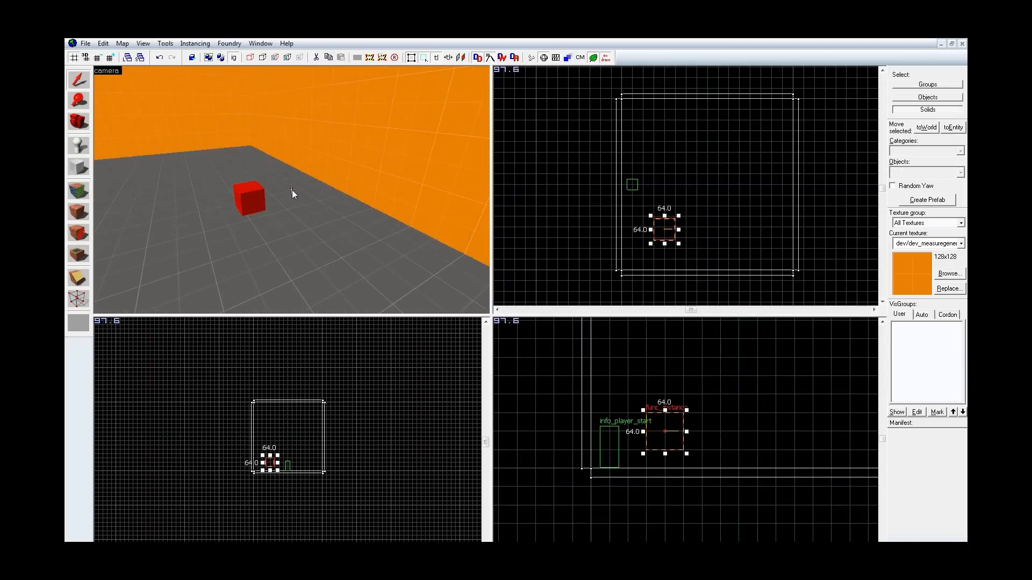
key("z")
Step: Save the map as BrushLightTutorial in the sdk_content/maps folder
key("ctrl+s")
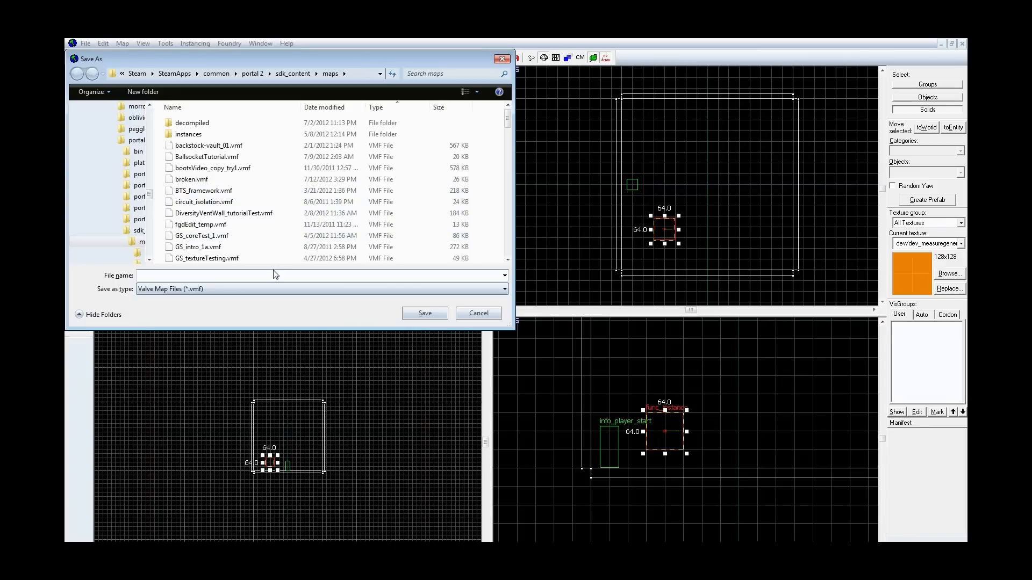
type("light")
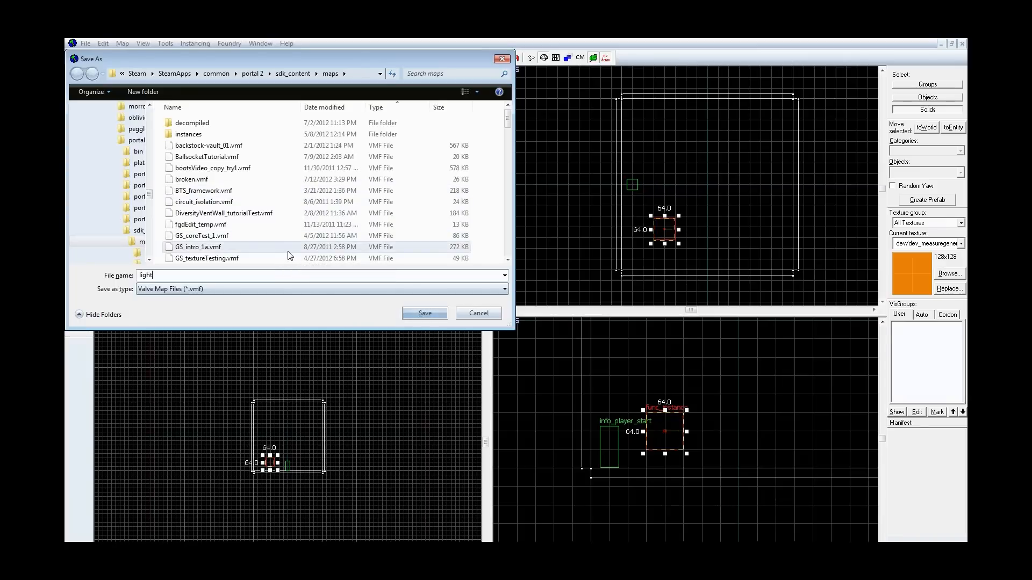
key("BackSpace")
key("BackSpace")
key("BackSpace")
key("BackSpace")
key("BackSpace")
type("BruishLi")
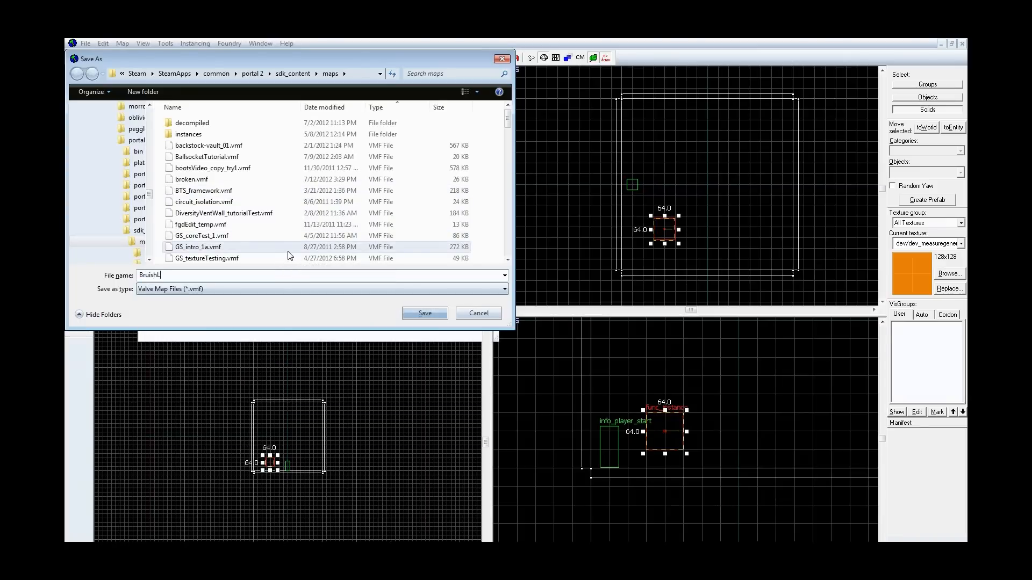
key("BackSpace")
key("BackSpace")
key("BackSpace")
key("BackSpace")
key("BackSpace")
type("s")
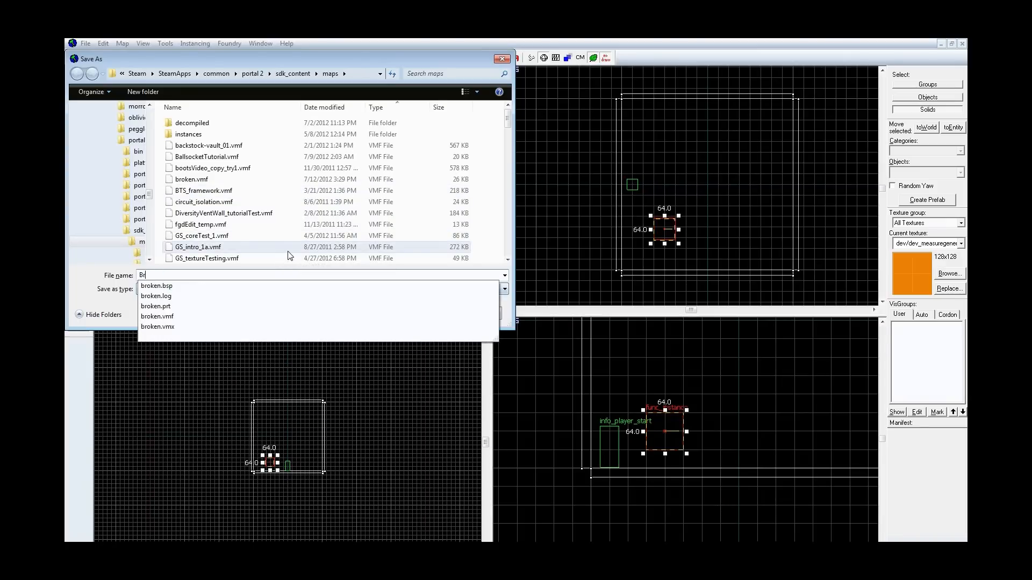
type("hLightTutorial")
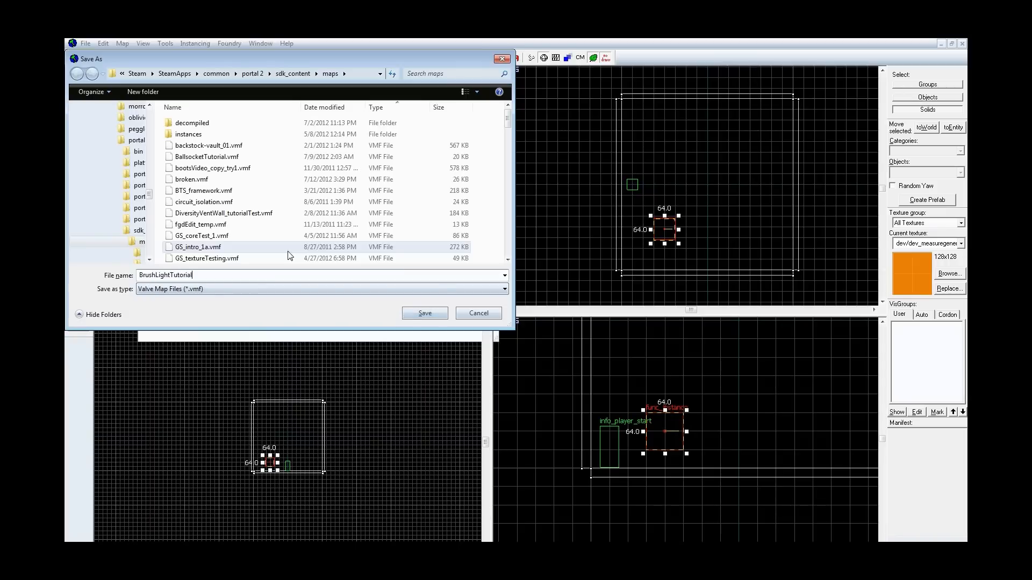
key("Return")
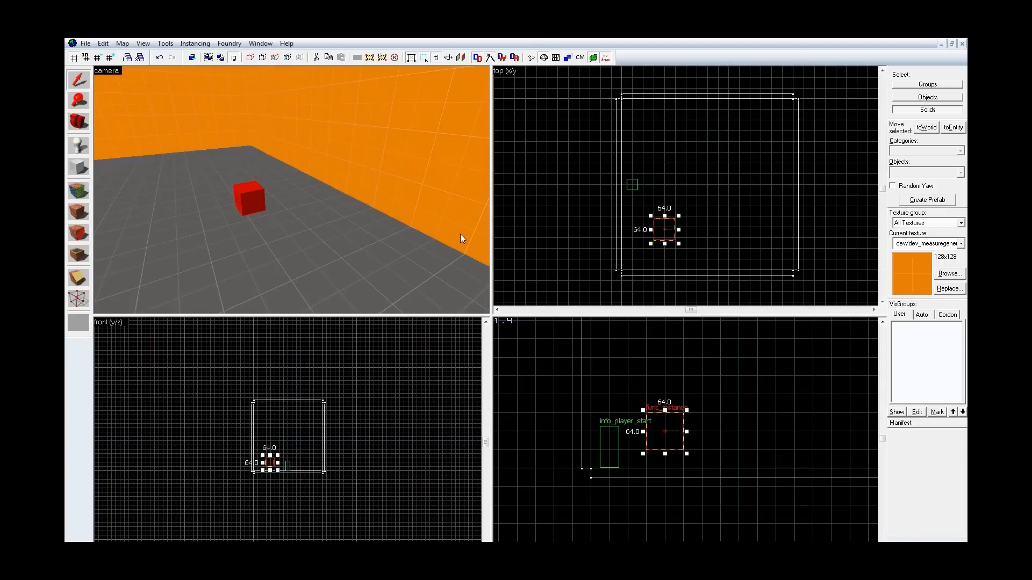
Step: Reassign light_panel_32x128_cool_med_detail.vmf from the instances/lights folder as the func_instance's VMF file, apply the change and close its properties
key("alt+Return")
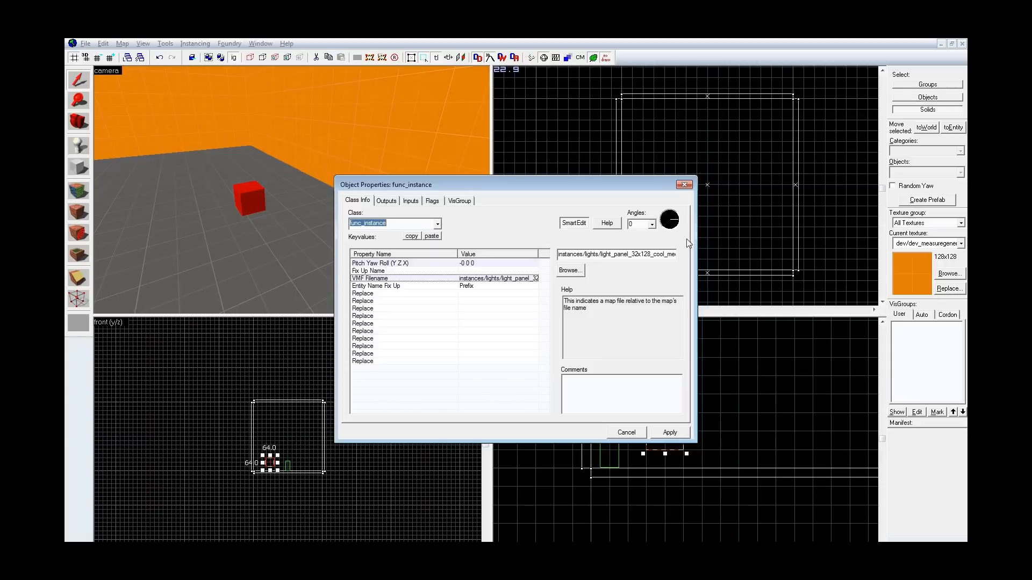
left_click_drag(645, 254, 693, 256)
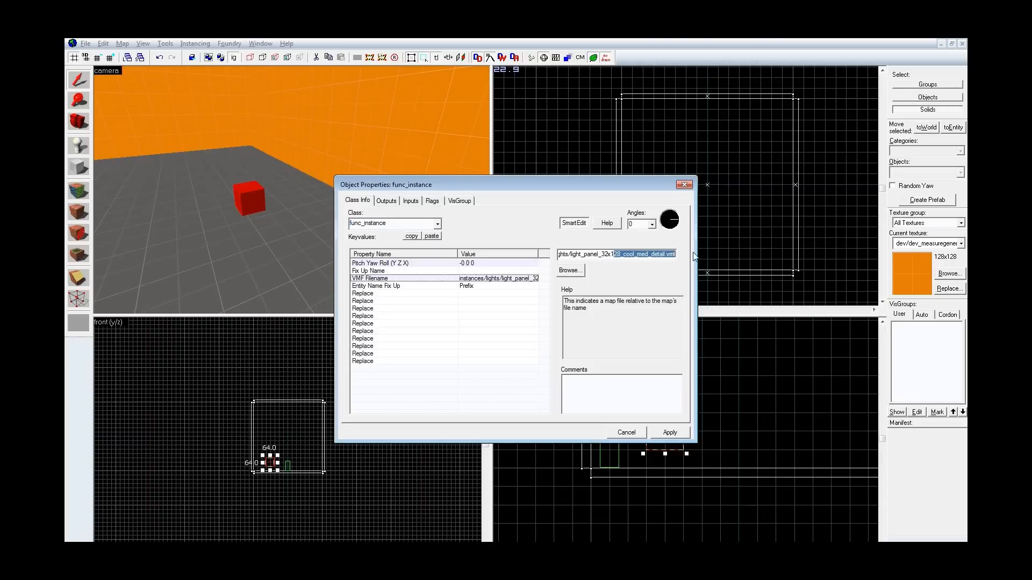
left_click(571, 271)
left_click(698, 455)
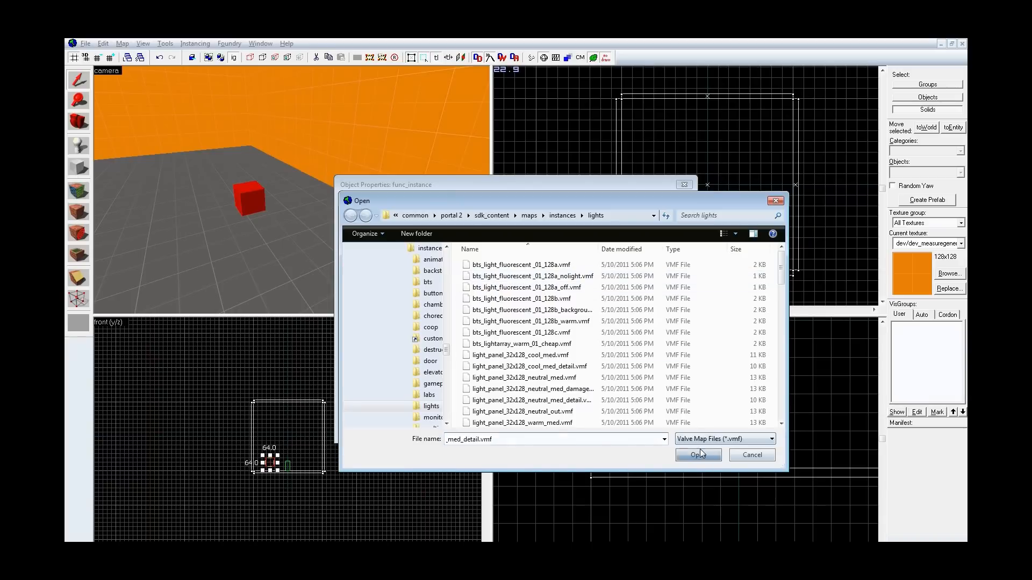
left_click(670, 433)
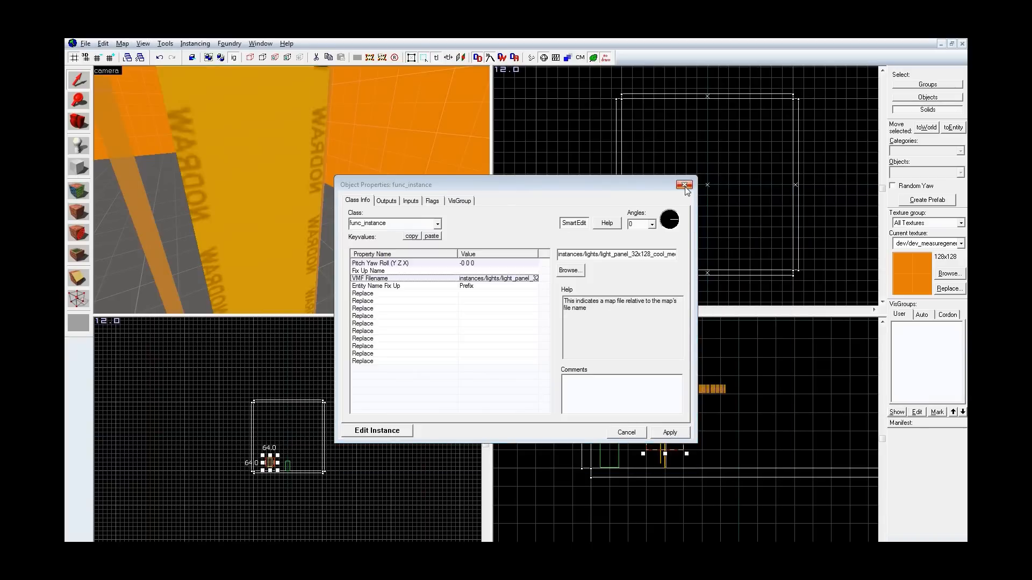
left_click(684, 185)
key("z")
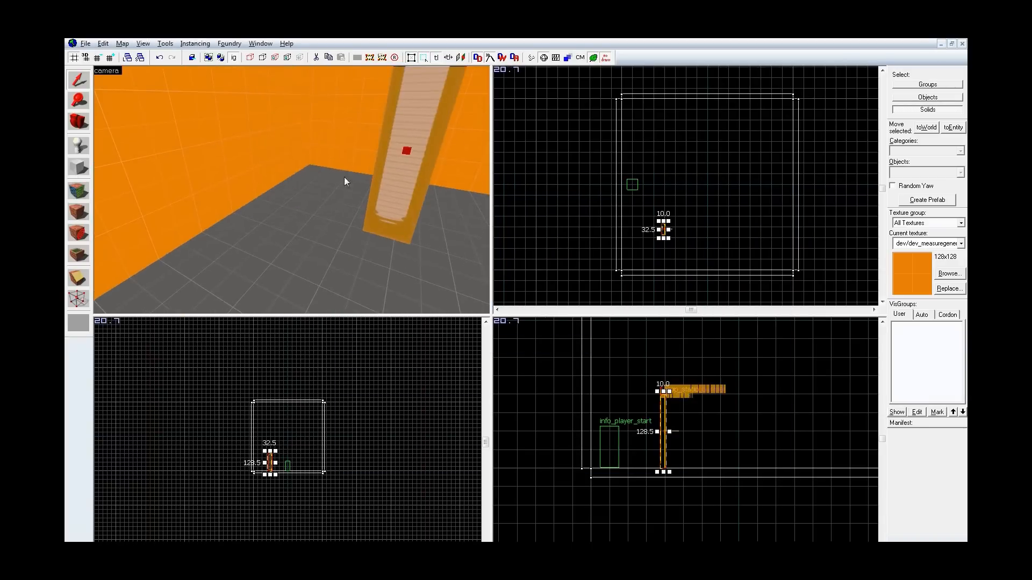
Step: Rotate the light panel instance 90 degrees in the top view and shift it slightly toward the west wall
scroll(659, 232, "up", 5)
left_click(662, 235)
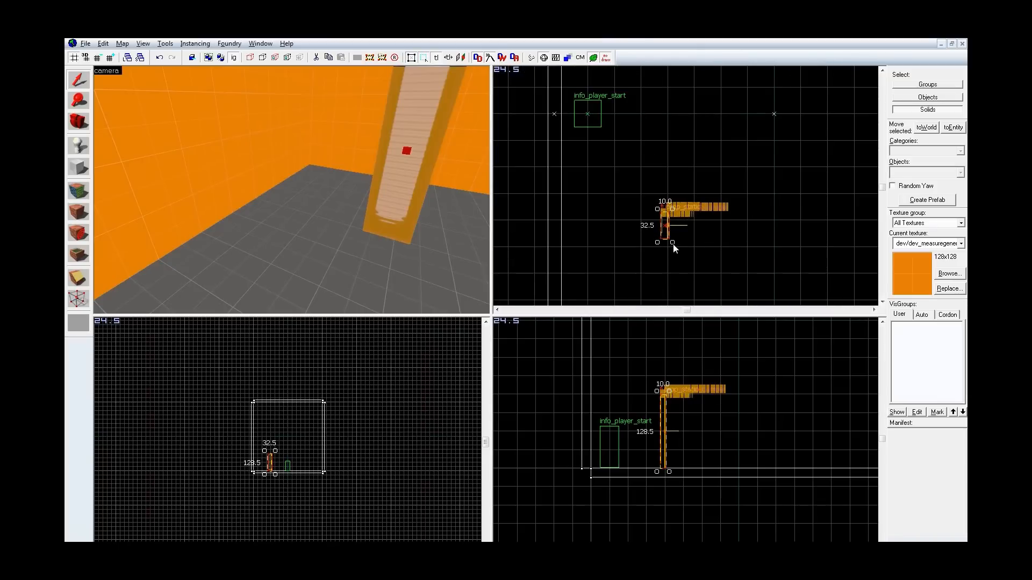
left_click_drag(672, 243, 645, 222)
scroll(659, 464, "up", 3)
left_click_drag(649, 456, 637, 442)
key("z")
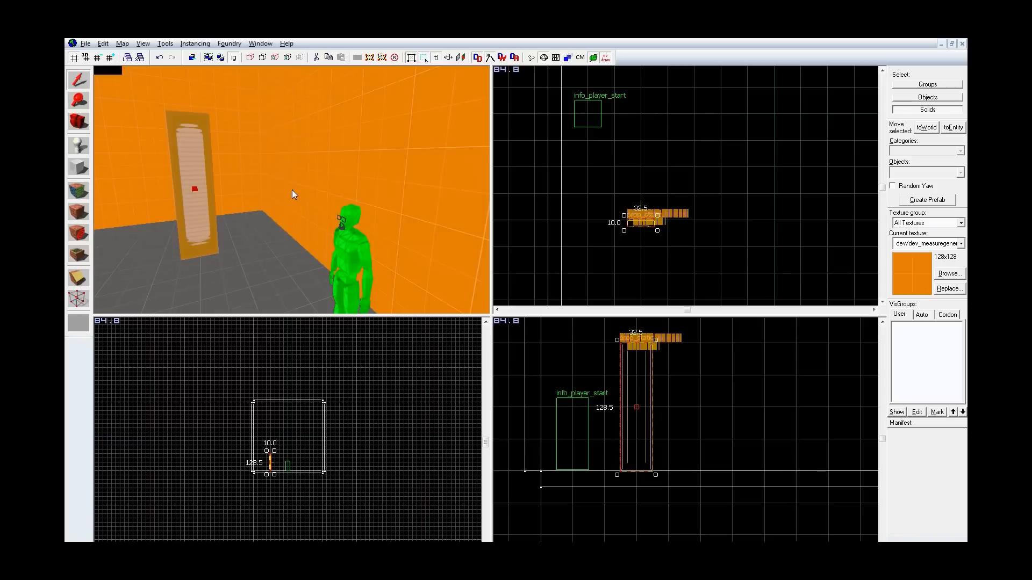
Step: Duplicate the light panel instance straight across the room to the other side of info_player_start
key("a")
key("z")
scroll(648, 259, "down", 2)
scroll(681, 196, "up", 1)
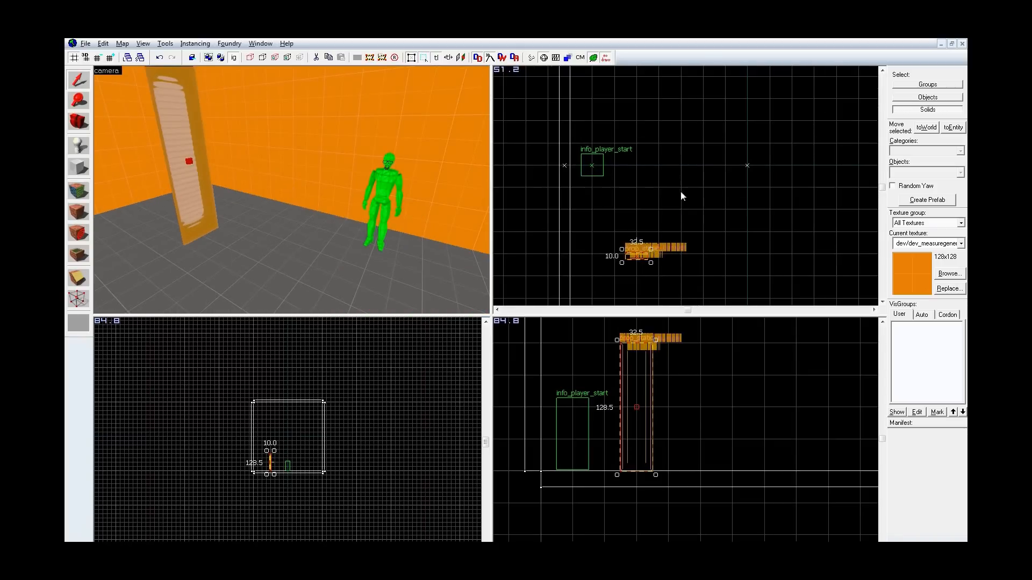
left_click_drag(643, 261, 640, 96, "shift")
scroll(639, 97, "up", 1, "shift")
scroll(638, 96, "up", 3)
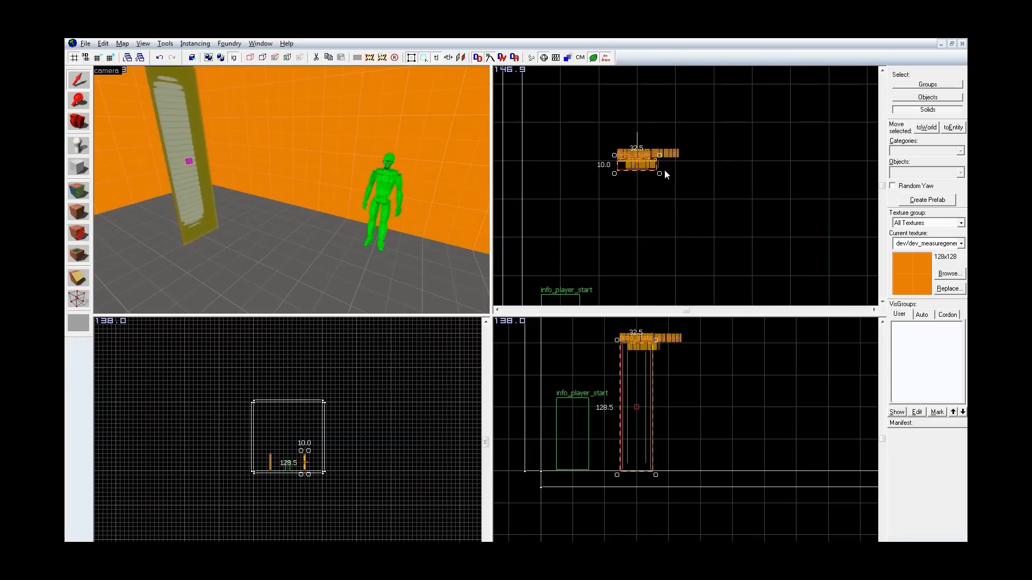
Step: Rotate the duplicated light panel 180 degrees so that it faces the original panel
left_click_drag(660, 173, 614, 150)
key("z")
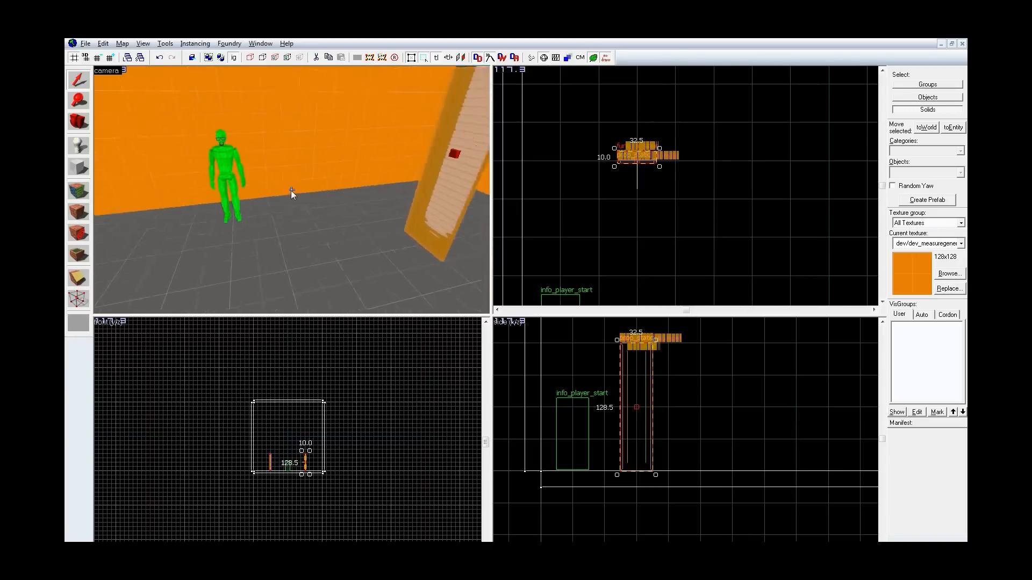
key("s")
key("w")
key("z")
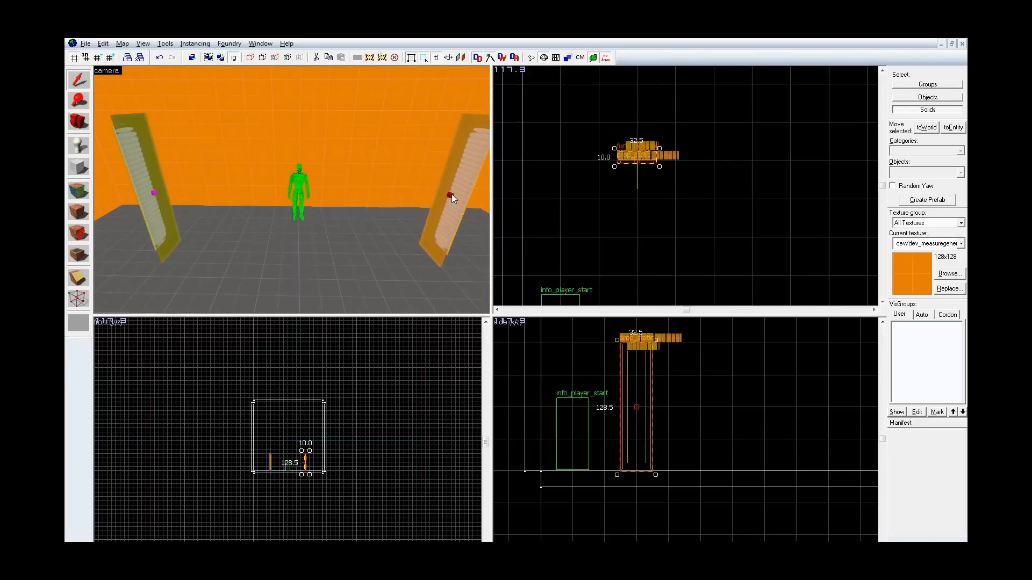
Step: Open the duplicated light panel's instance map for editing from its object properties
left_click(463, 180)
key("alt+Return")
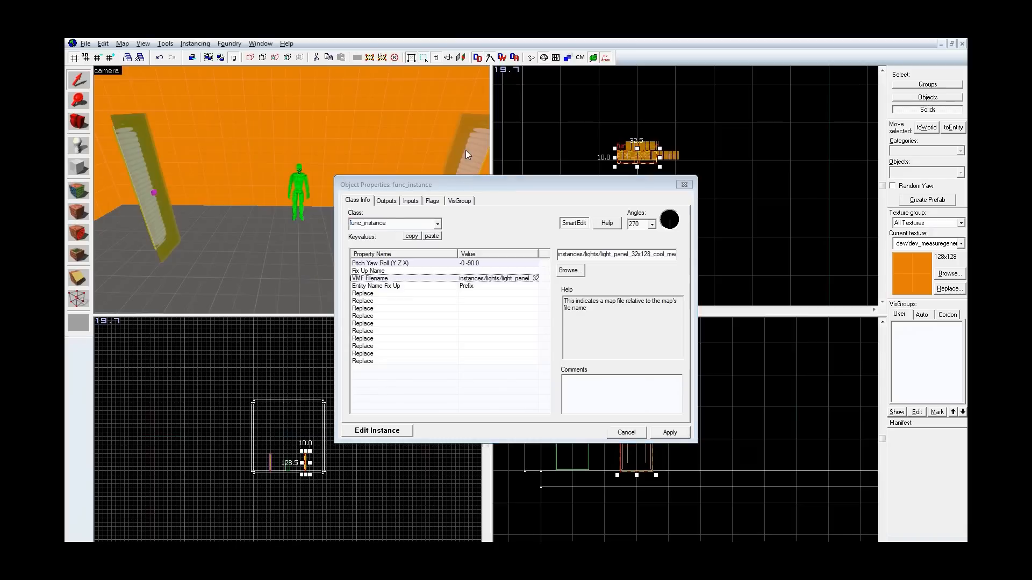
left_click(463, 182)
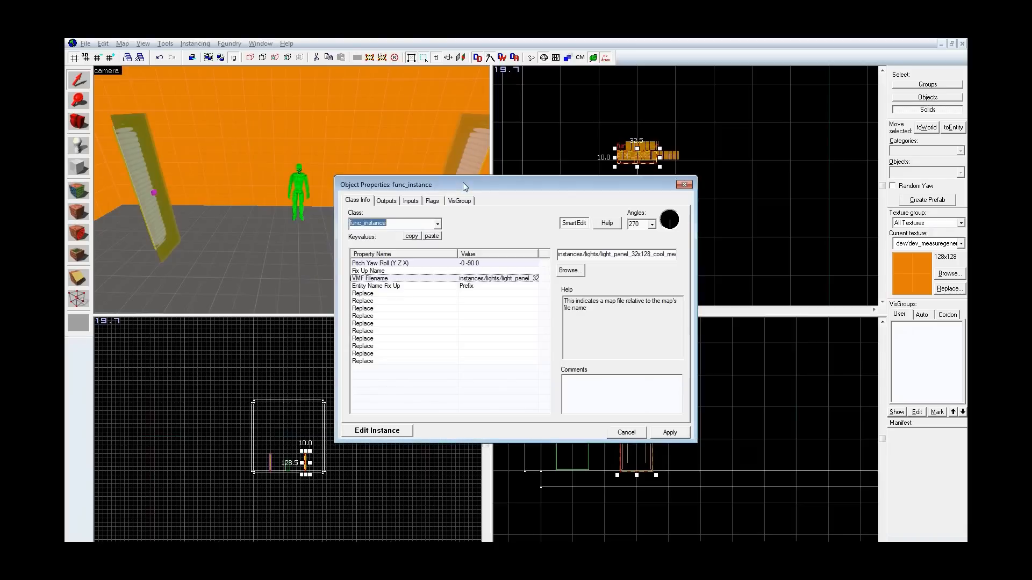
left_click(392, 429)
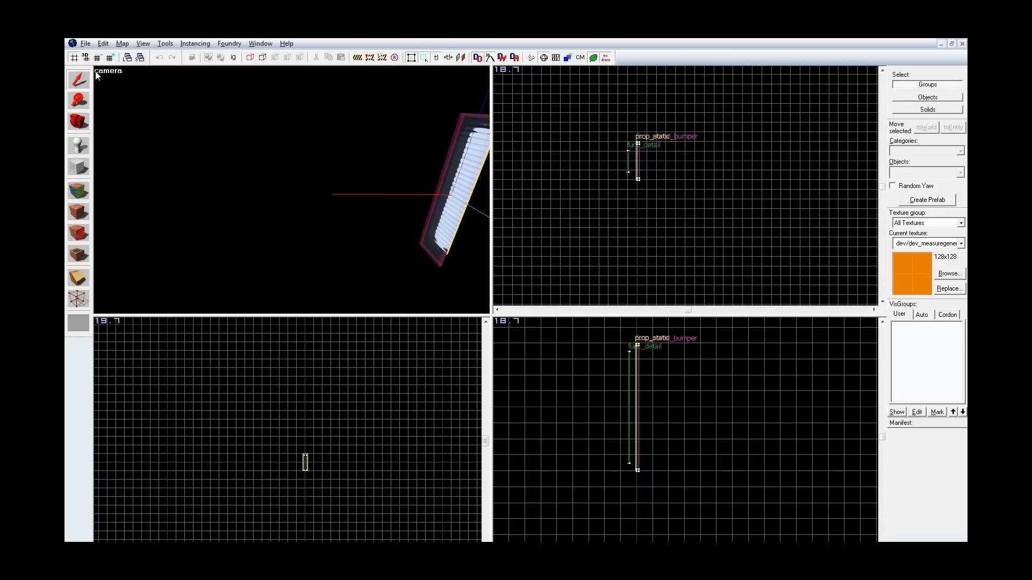
Step: Save the instance map as a new file named light_panel_32x128_pink_med_detail in the lights folder
left_click(86, 43)
left_click(141, 108)
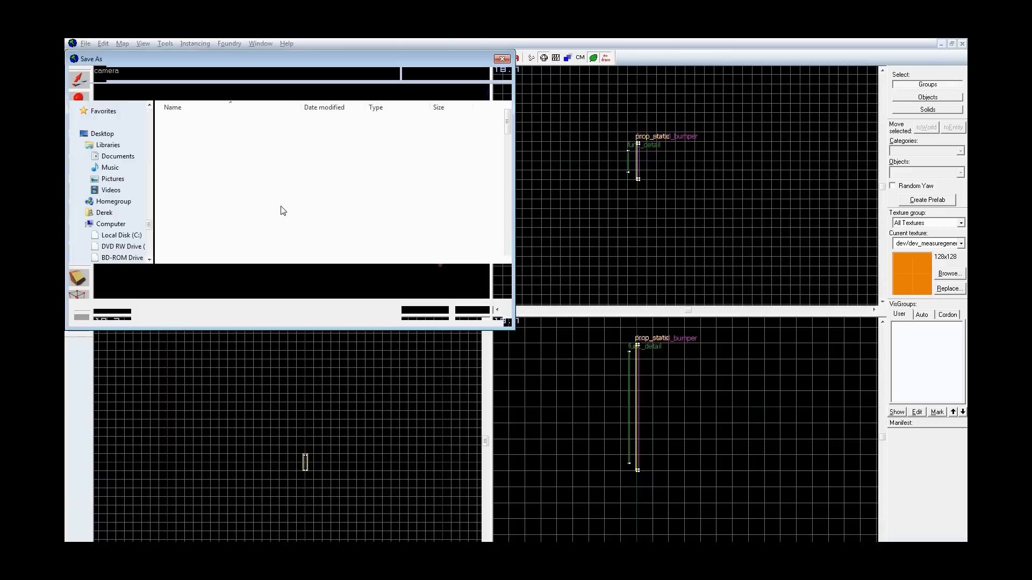
left_click(209, 278)
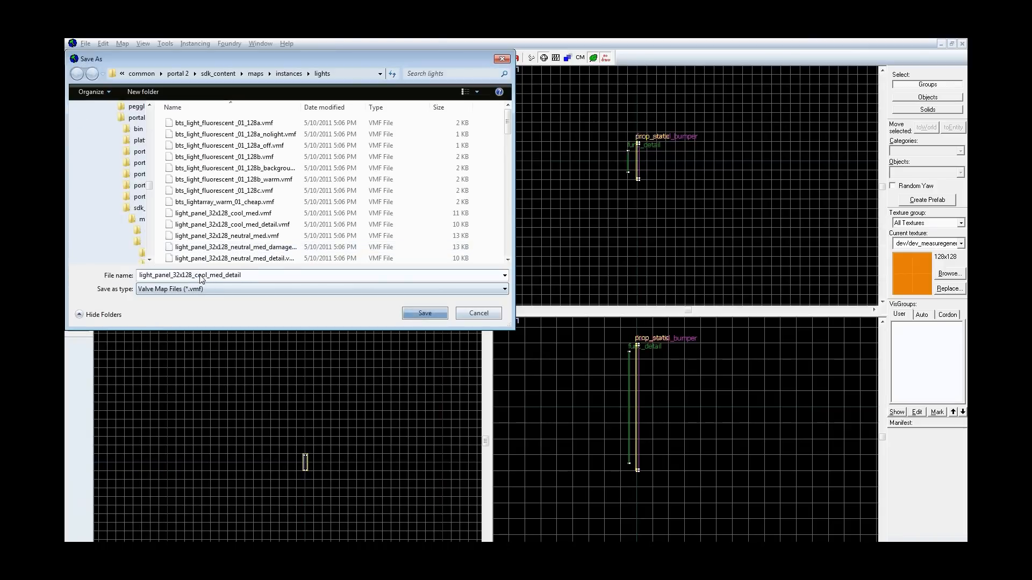
double_click(202, 277)
left_click(195, 277)
key("shift+Right")
key("shift+Right")
key("shift+Right")
key("shift+Right")
type("pink")
left_click(423, 316)
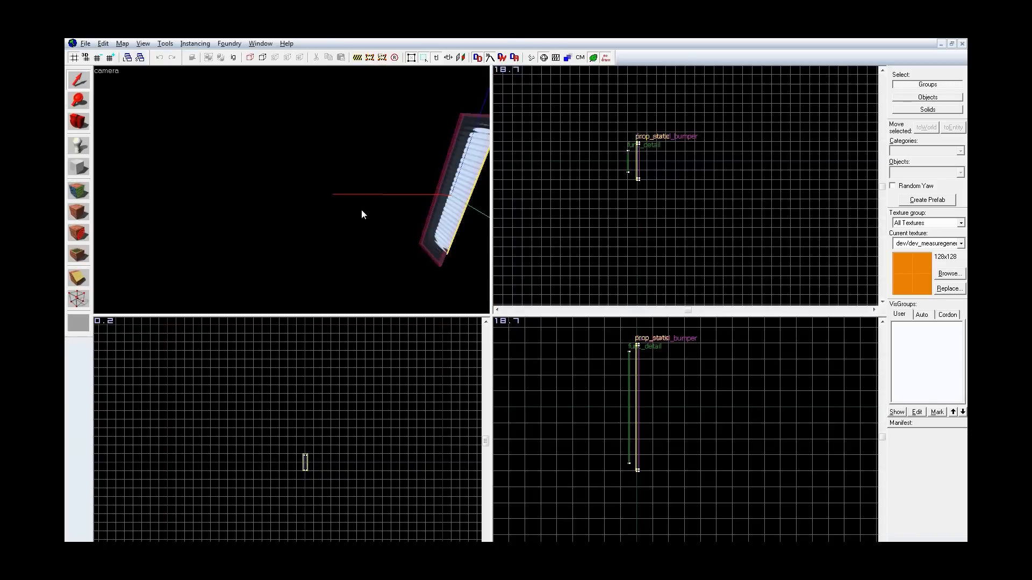
Step: Examine the thin func_detail light brush in front of the panel prop, selecting it to check its placement and clearing the selection
key("z")
key("w")
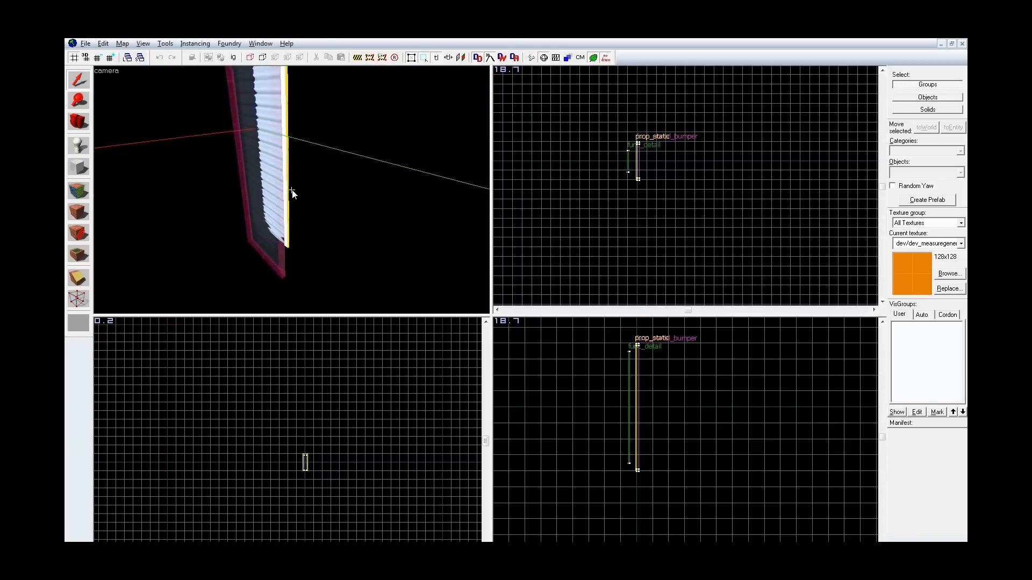
key("w")
key("z")
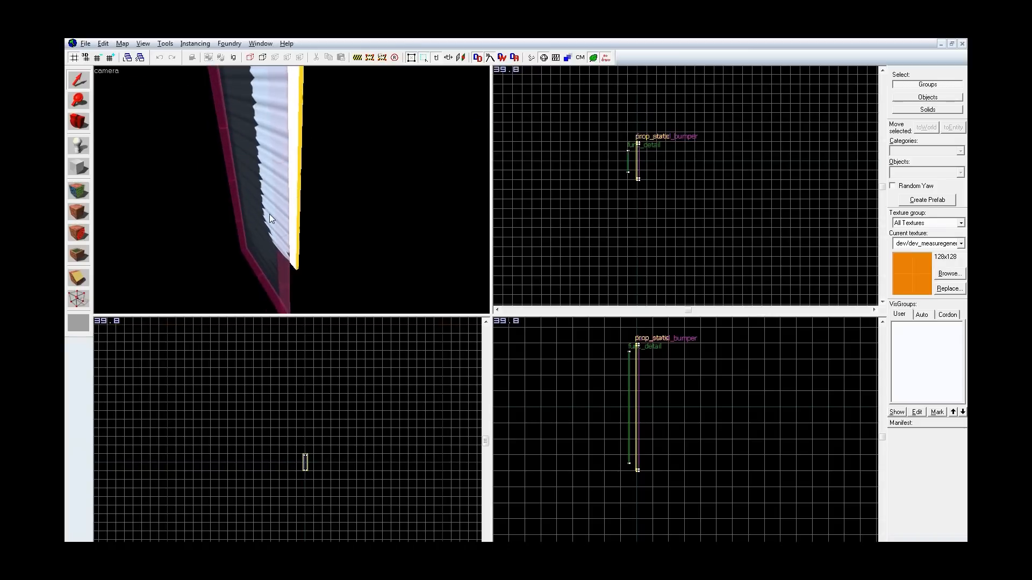
left_click(295, 167)
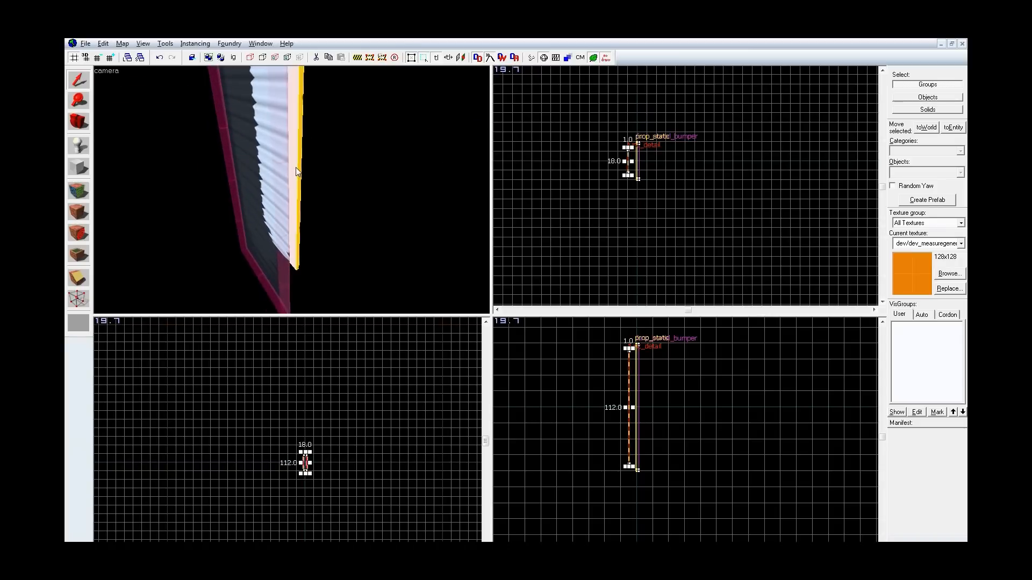
key("z")
key("a")
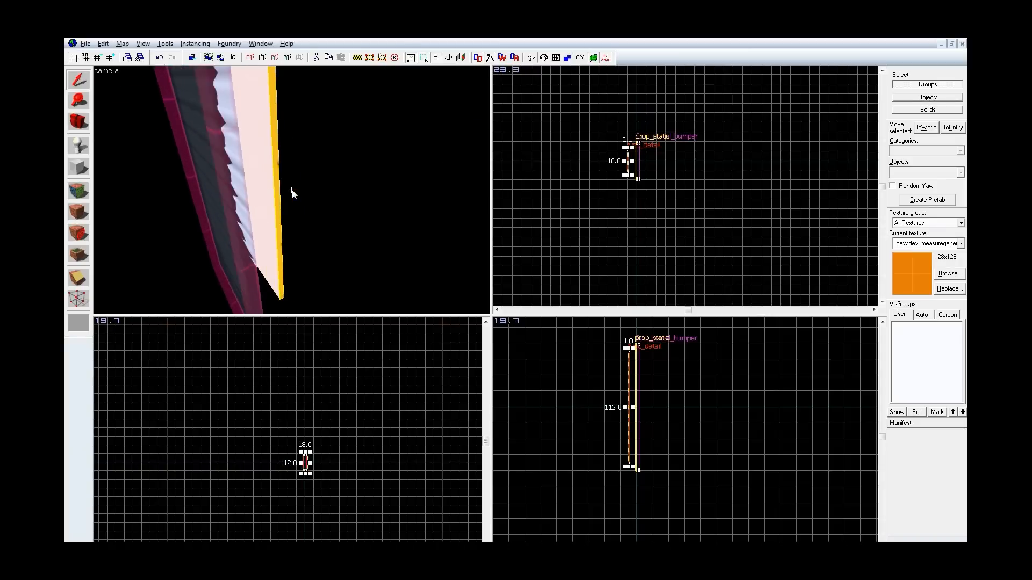
key("d")
key("z")
scroll(632, 164, "up", 2)
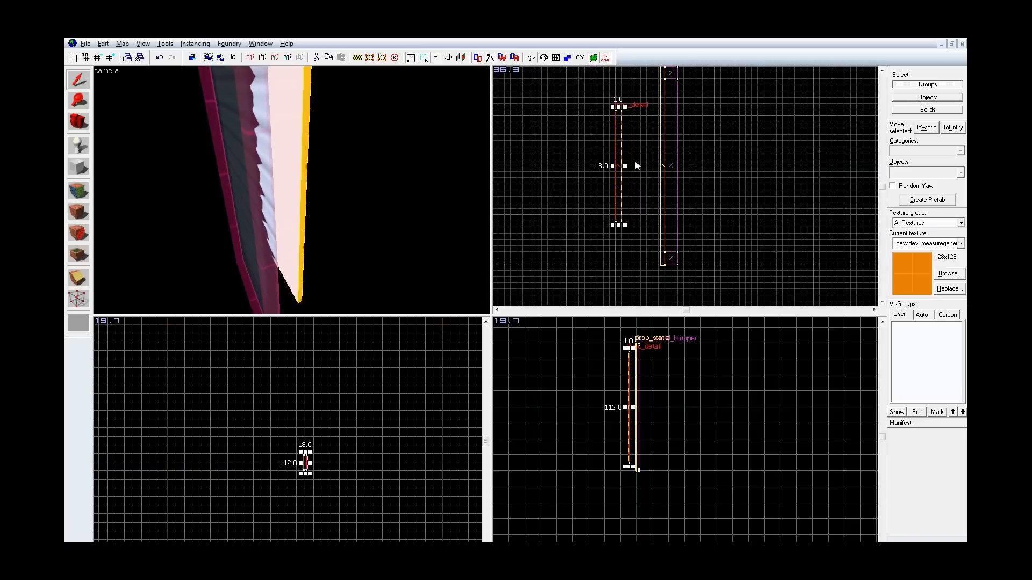
key("Escape")
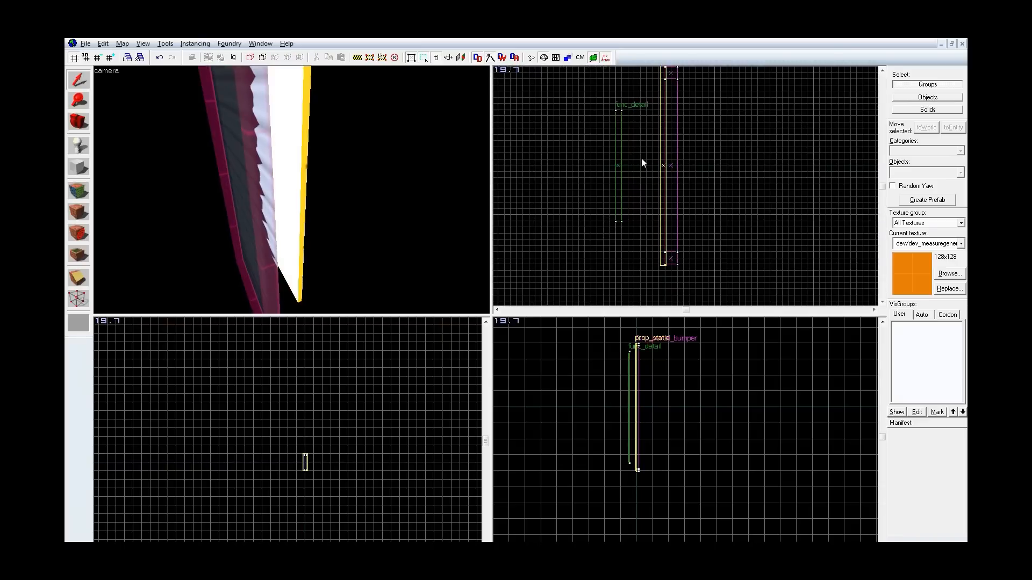
Step: Pick the func_detail brush's light_panel_cool face for texturing and choose lights/pinklight as the current texture, filtering the textures by lights/
key("shift+a")
left_click(294, 147)
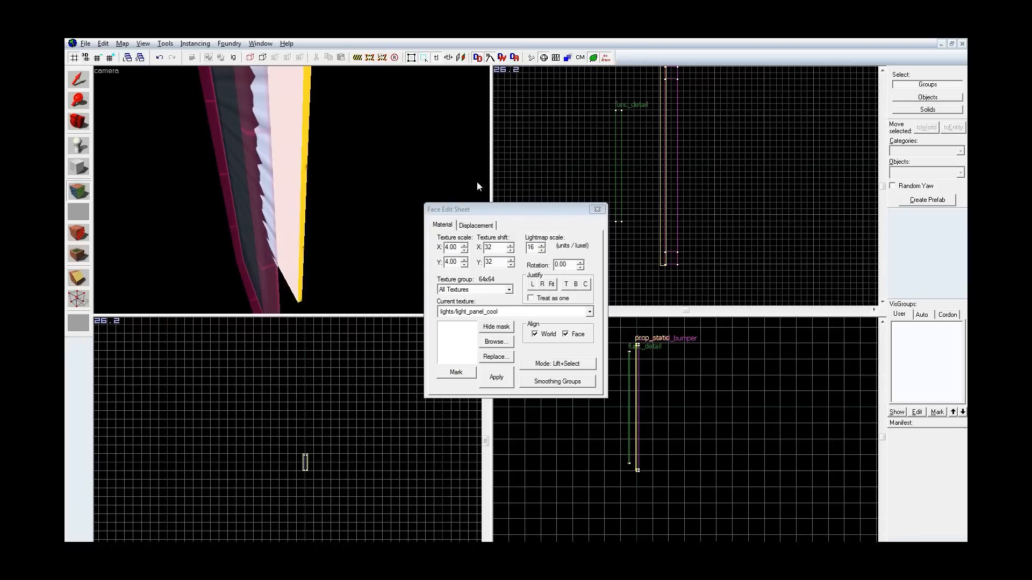
left_click(495, 343)
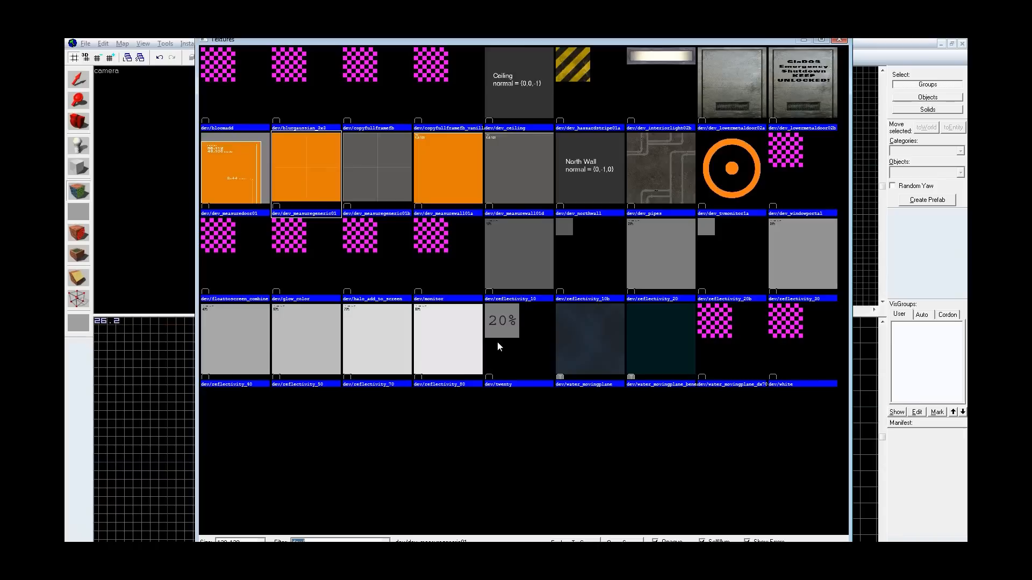
type("lights/")
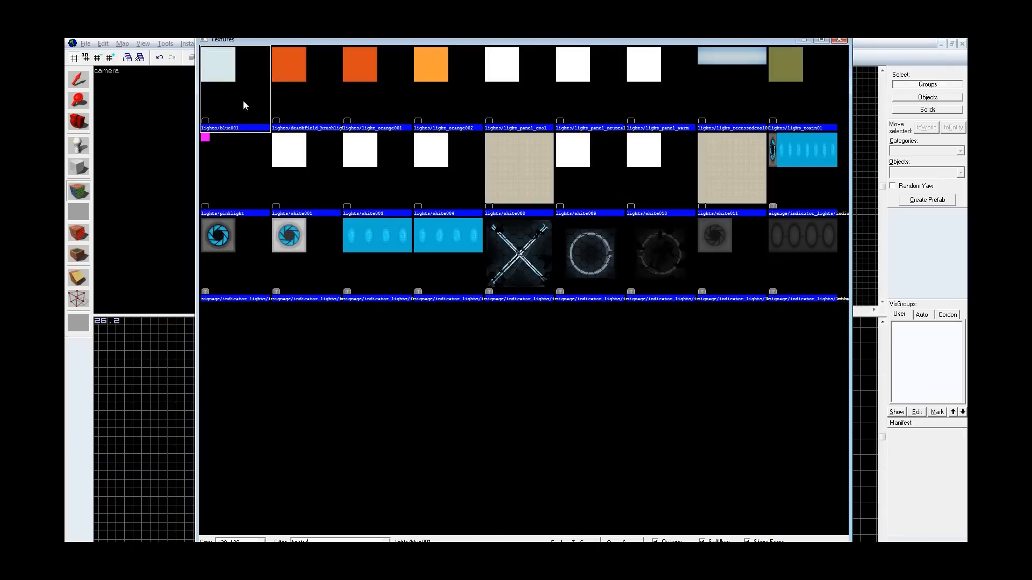
left_click(547, 105)
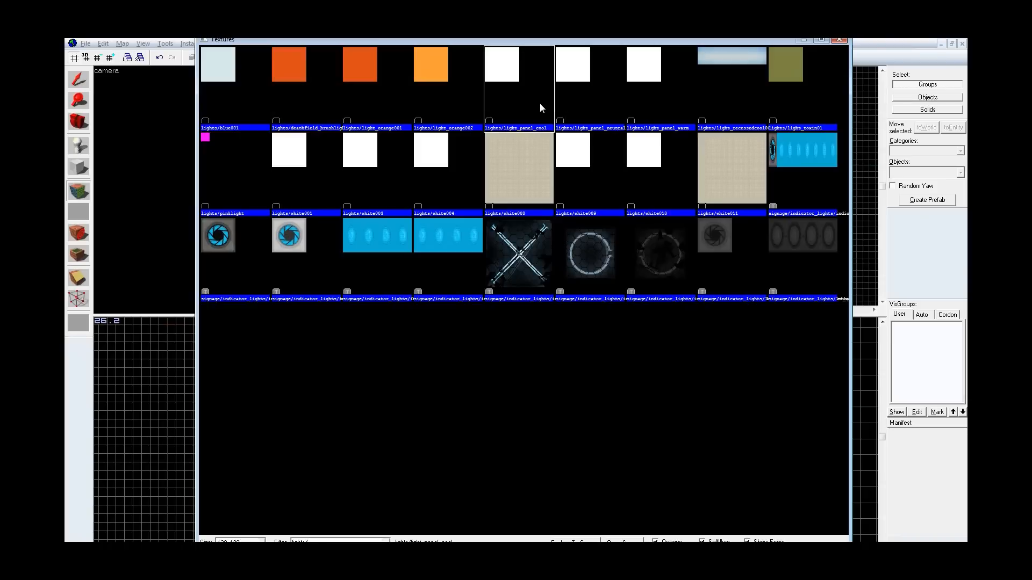
left_click(617, 99)
left_click(670, 105)
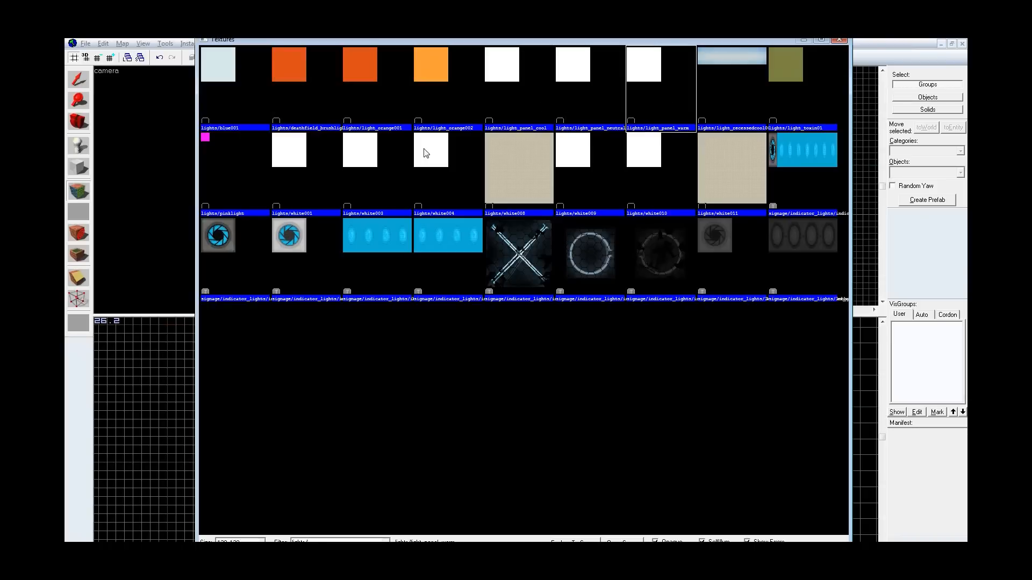
left_click(240, 169)
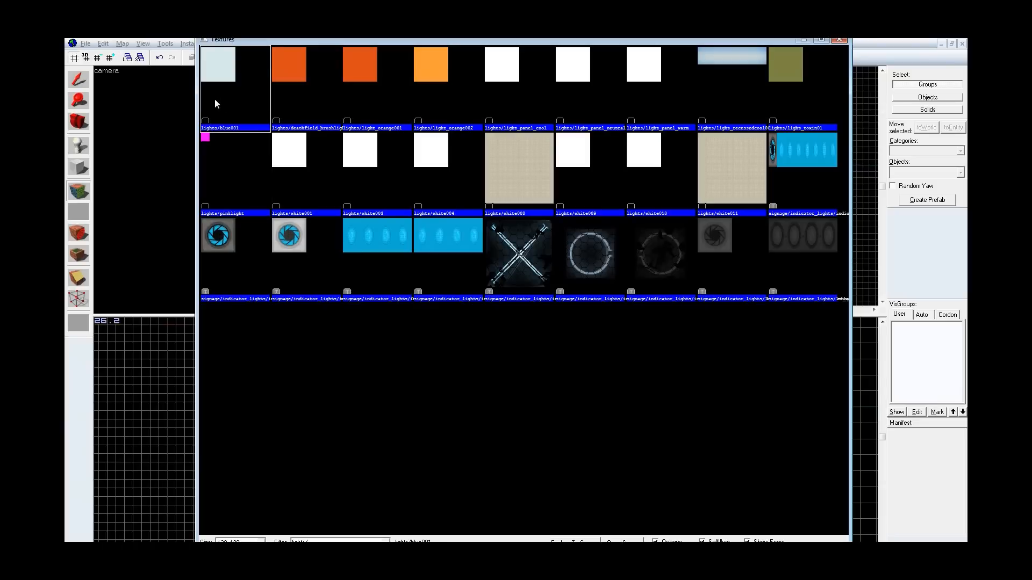
double_click(224, 173)
Step: Apply the pinklight texture to the func_detail brush's light face and finish face editing
left_click(303, 260)
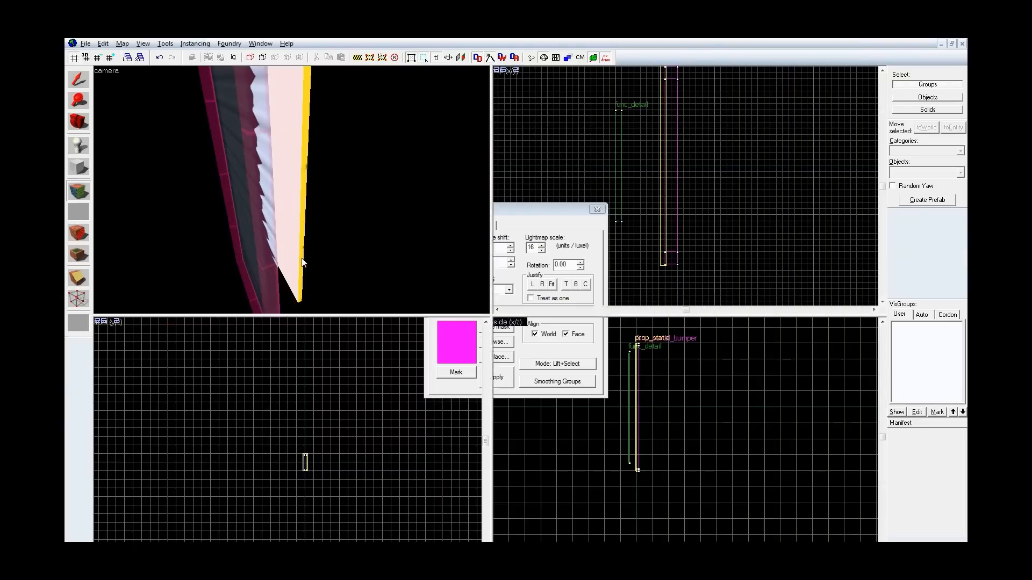
right_click(292, 197)
key("z")
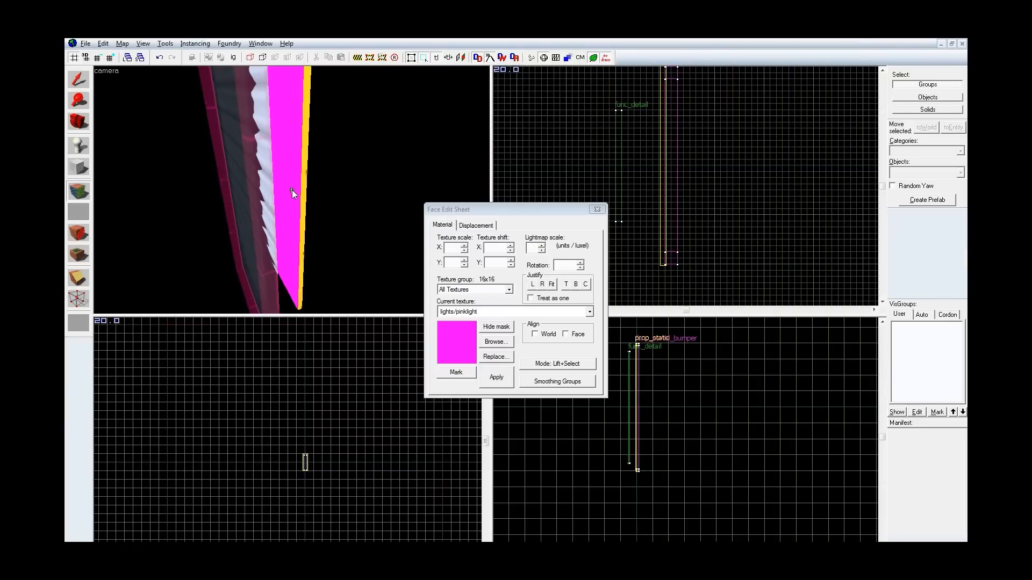
key("z")
key("shift+s")
Step: Inspect the light panel prop's ribbed surface and the retextured brush from several angles
key("z")
key("a")
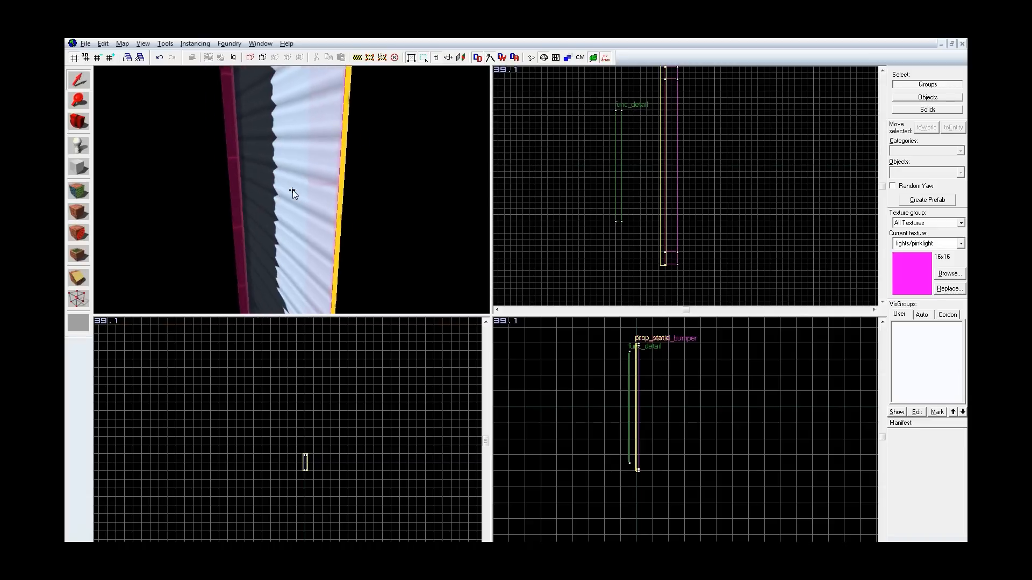
key("d")
key("a")
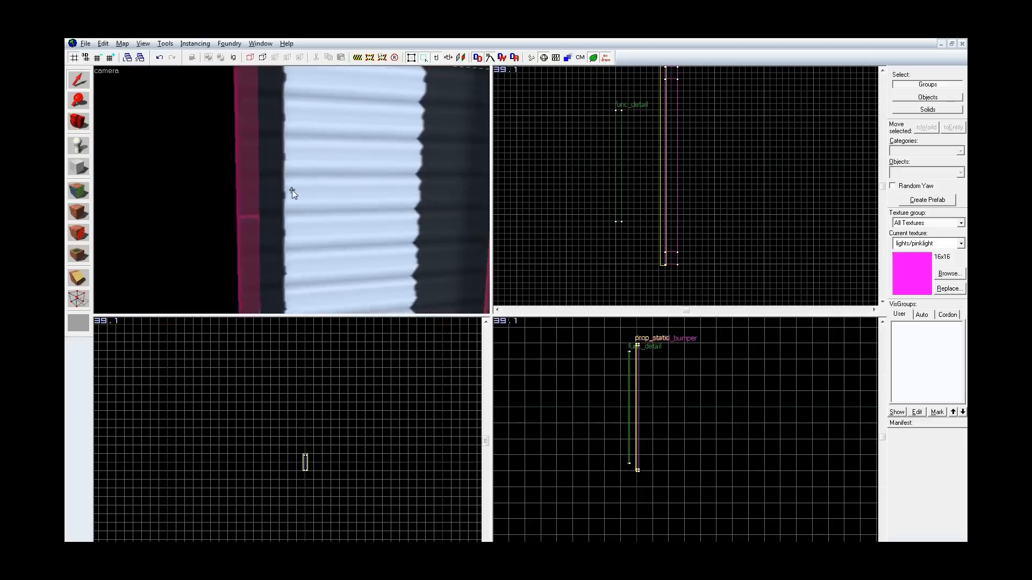
key("d")
key("a")
key("d")
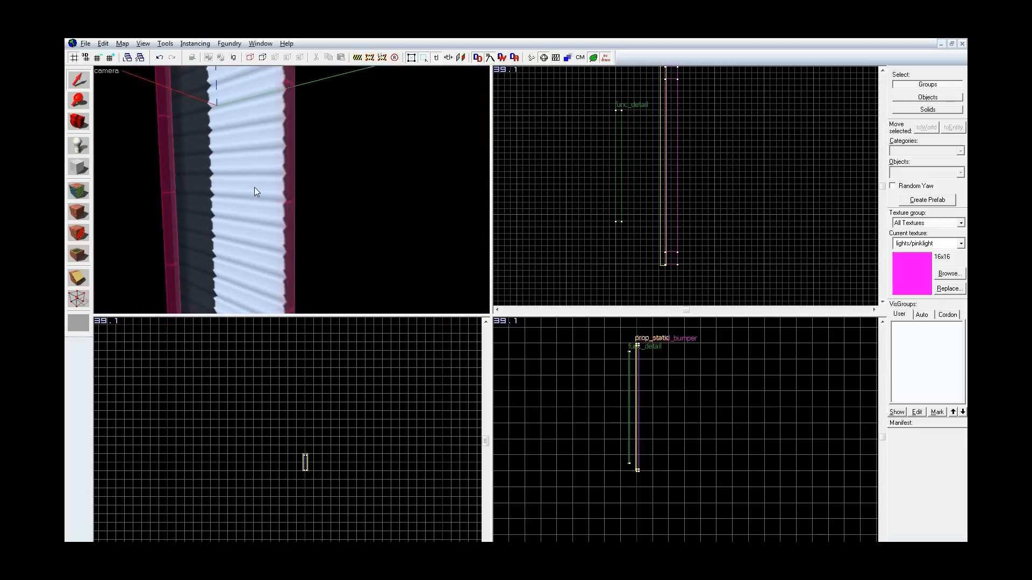
key("z")
key("z")
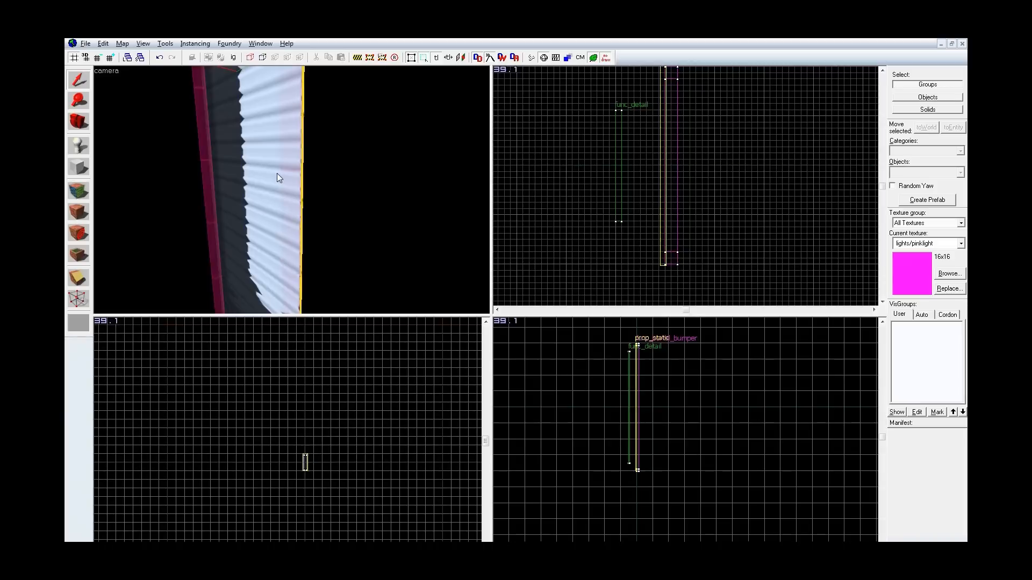
Step: Browse the light panel prop's glass_lightcover.mdl model and preview skin0, skin1 and skin2 without changing the prop
double_click(278, 178)
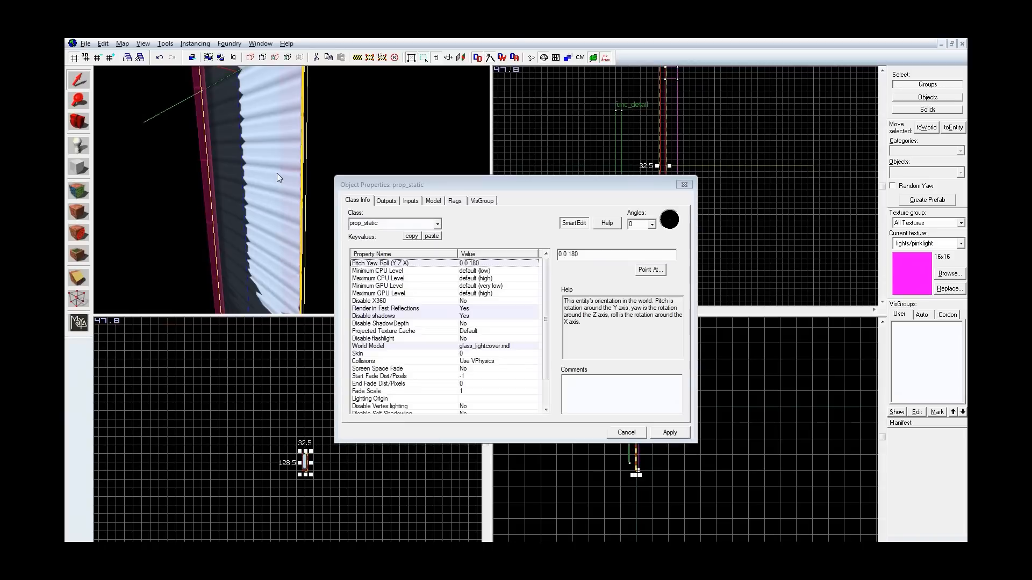
left_click(477, 347)
left_click(573, 271)
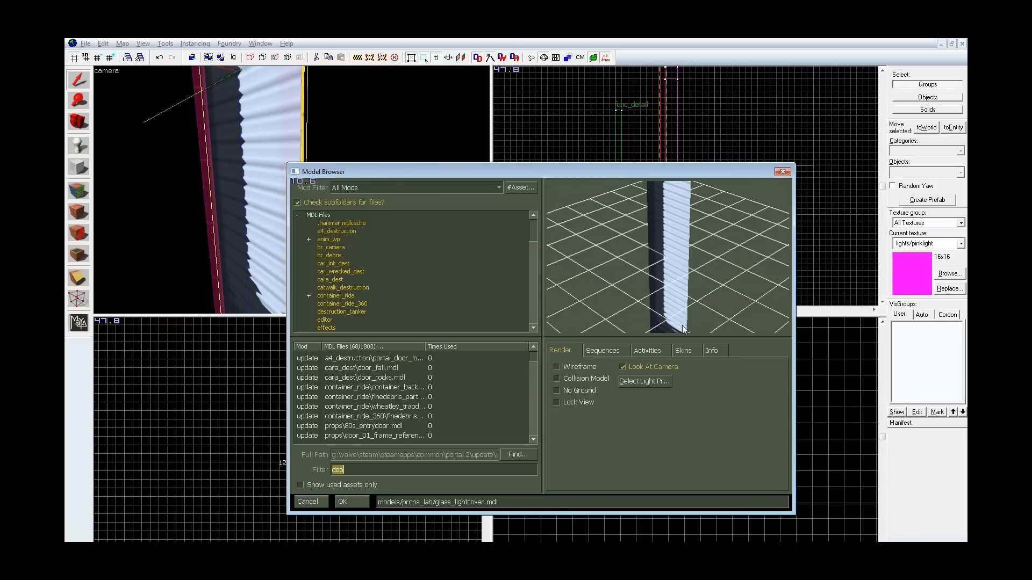
left_click(686, 351)
left_click(586, 377)
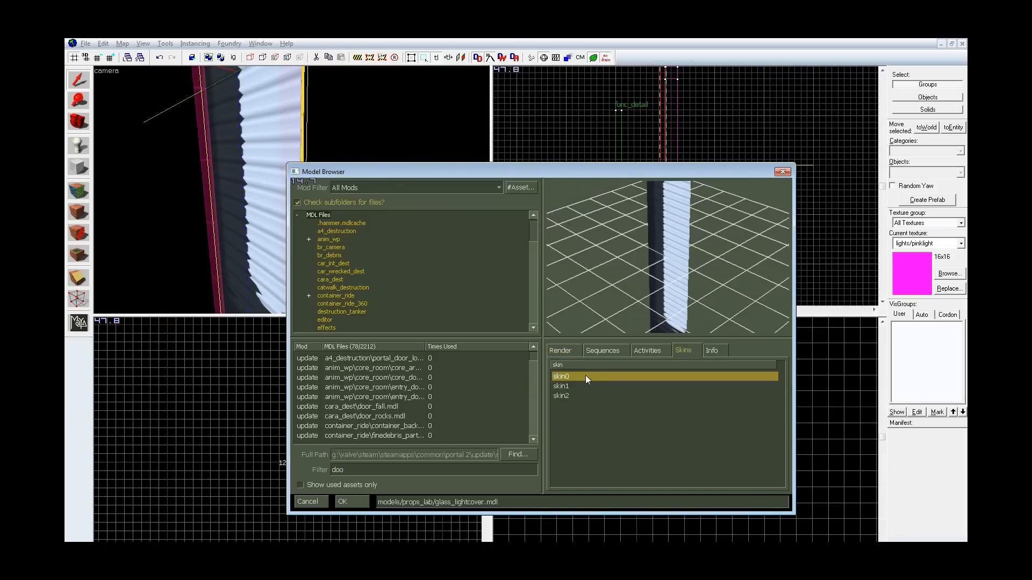
left_click(588, 387)
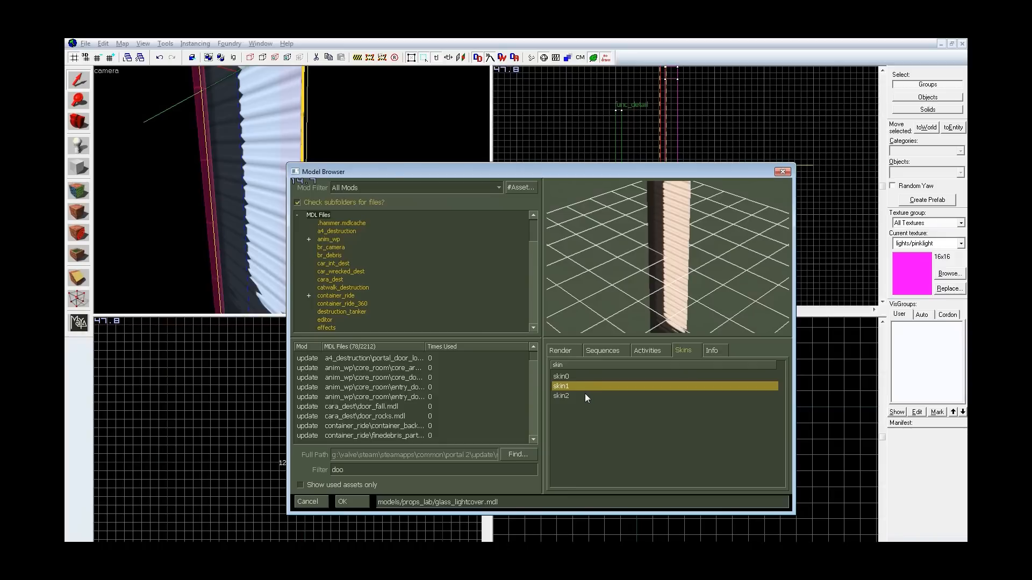
left_click(586, 396)
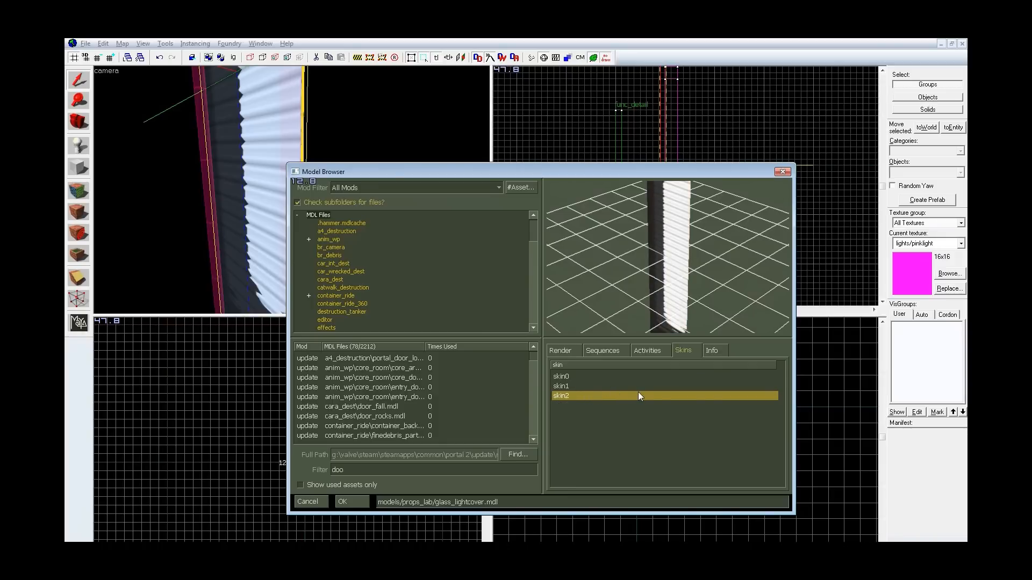
left_click(599, 387)
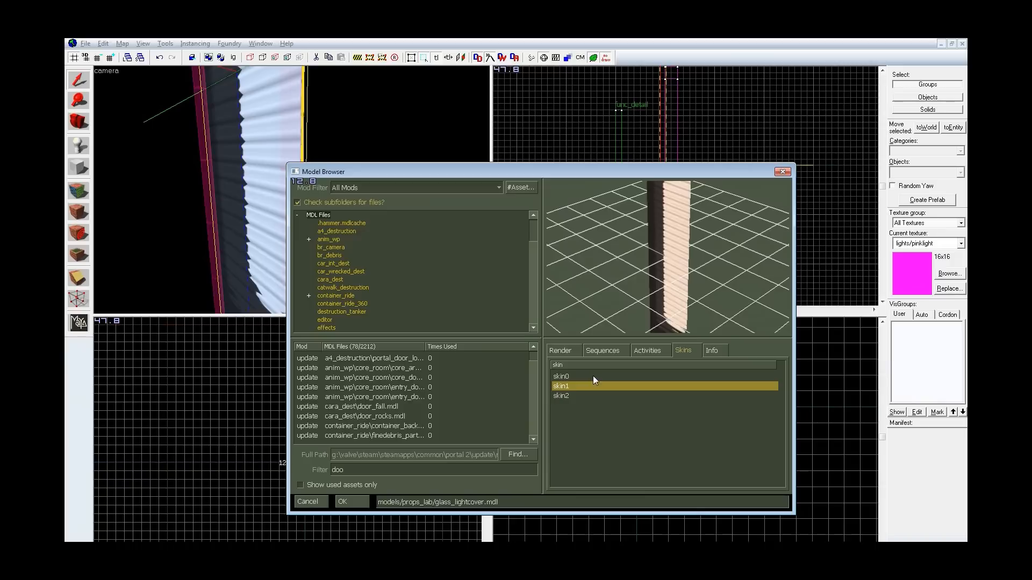
left_click(592, 376)
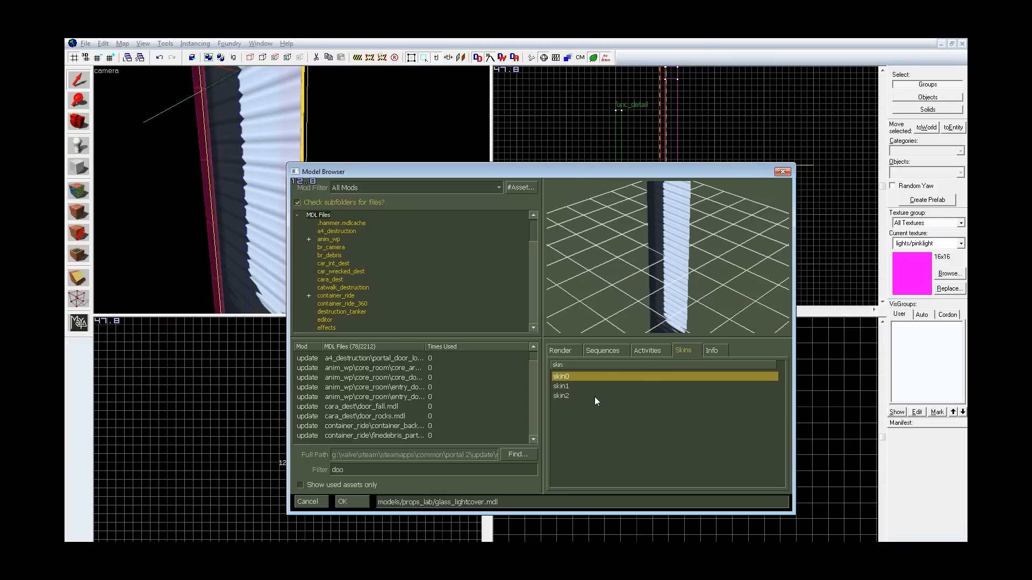
left_click(782, 172)
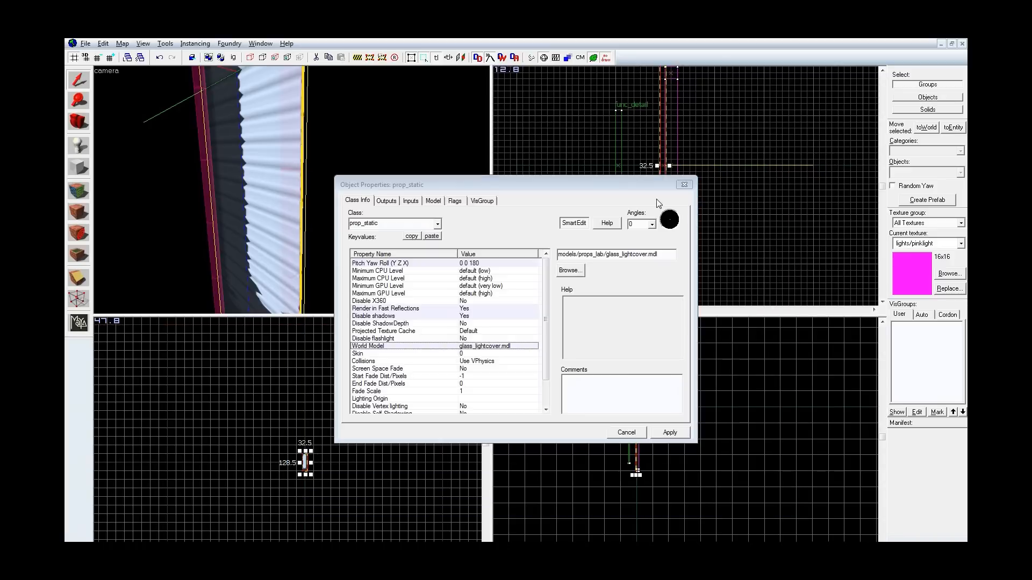
Step: Dismiss the prop's properties, clear the selection and close the light panel instance map to return to the test room
key("z")
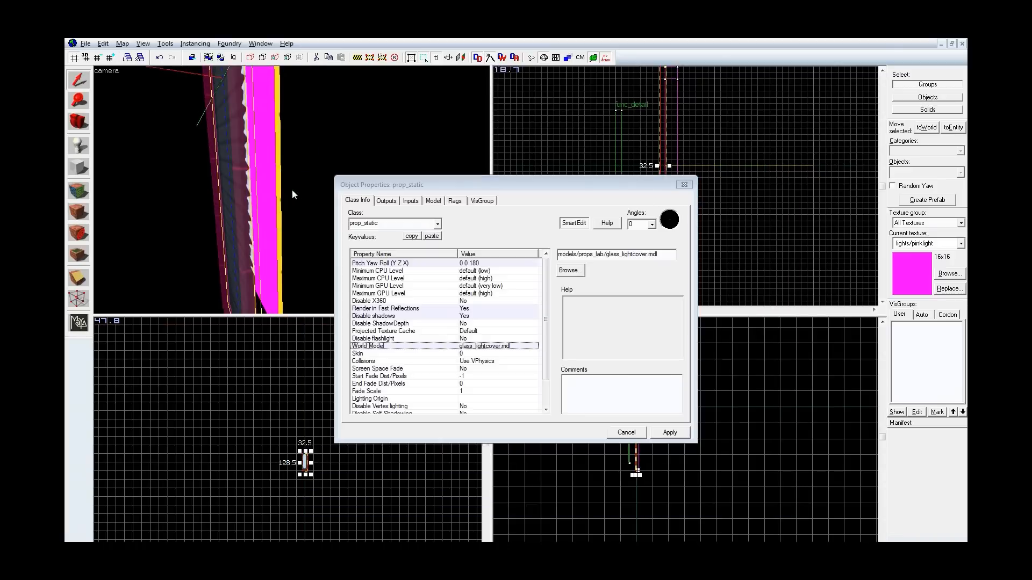
left_click(684, 185)
left_click(558, 170)
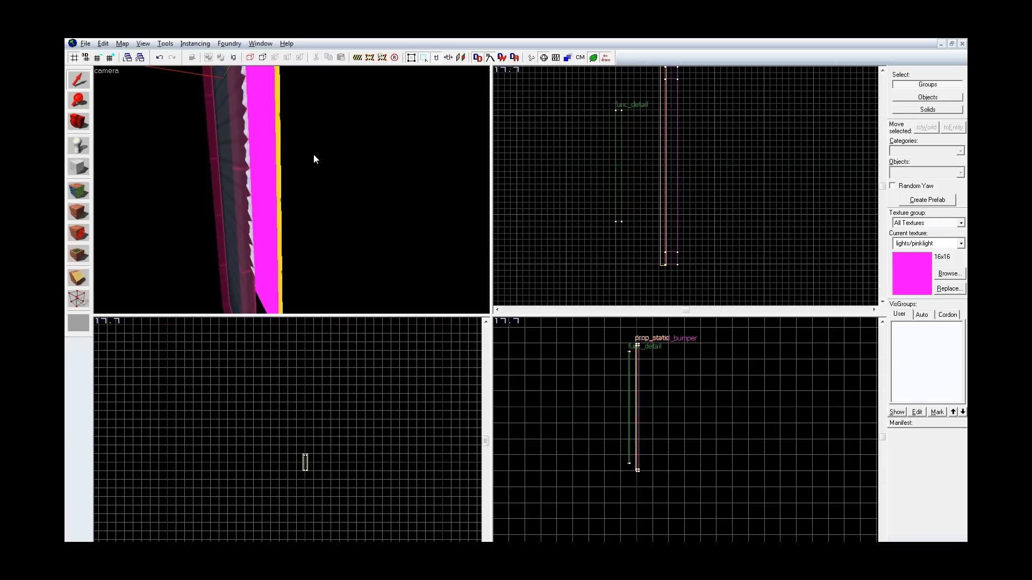
left_click(962, 44)
key("z")
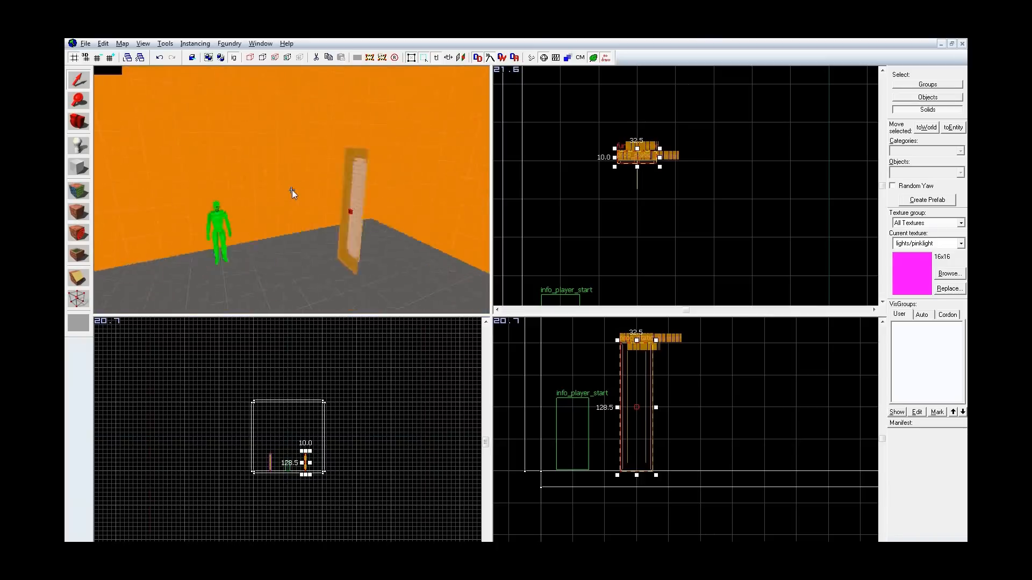
key("z")
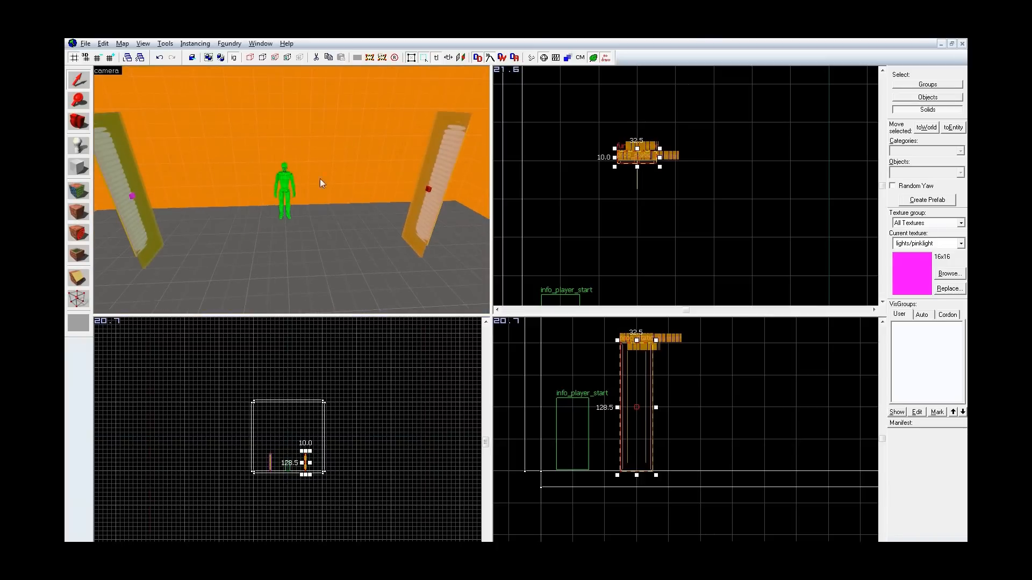
Step: Set the selected light panel func_instance's VMF file to light_panel_32x128_pink_med_detail.vmf from the instances/lights folder
double_click(444, 151)
left_click(513, 279)
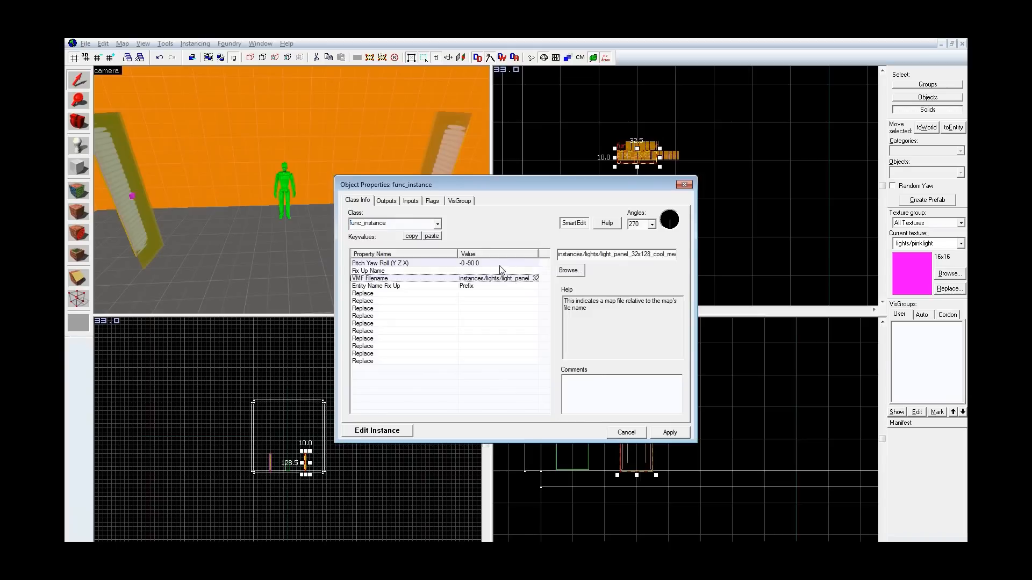
left_click(447, 130)
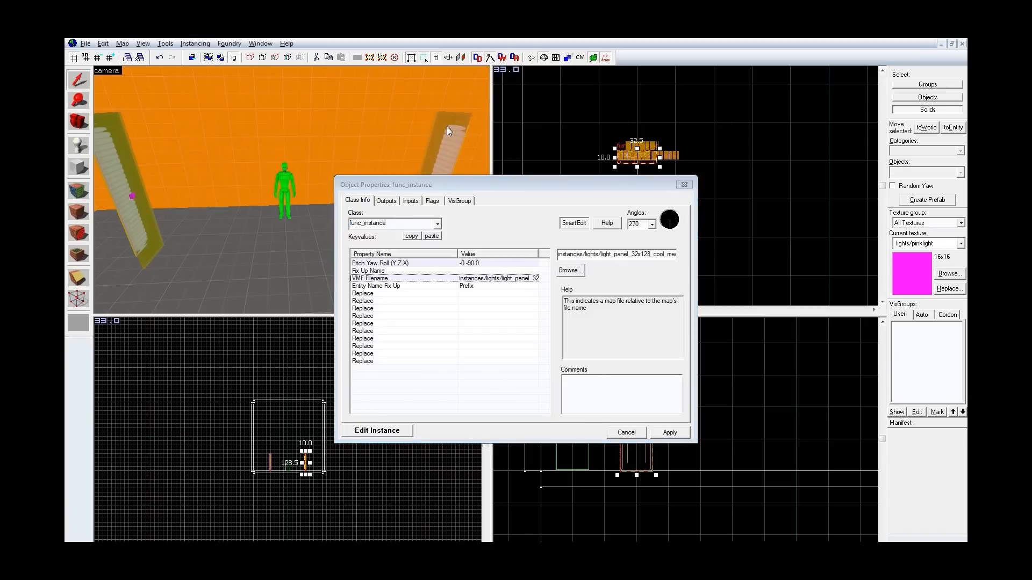
left_click(570, 270)
left_click(563, 399)
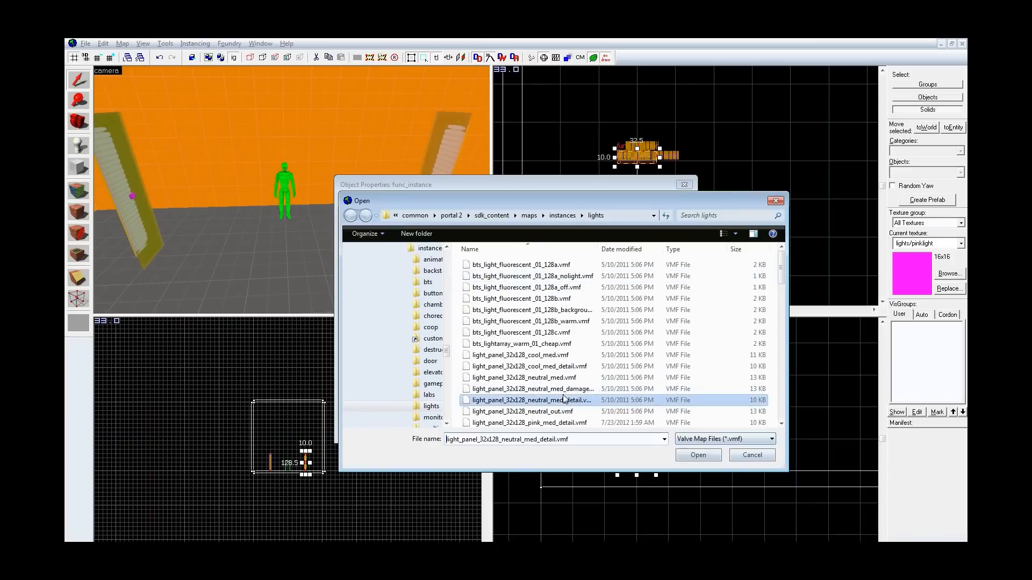
left_click(569, 423)
left_click(698, 455)
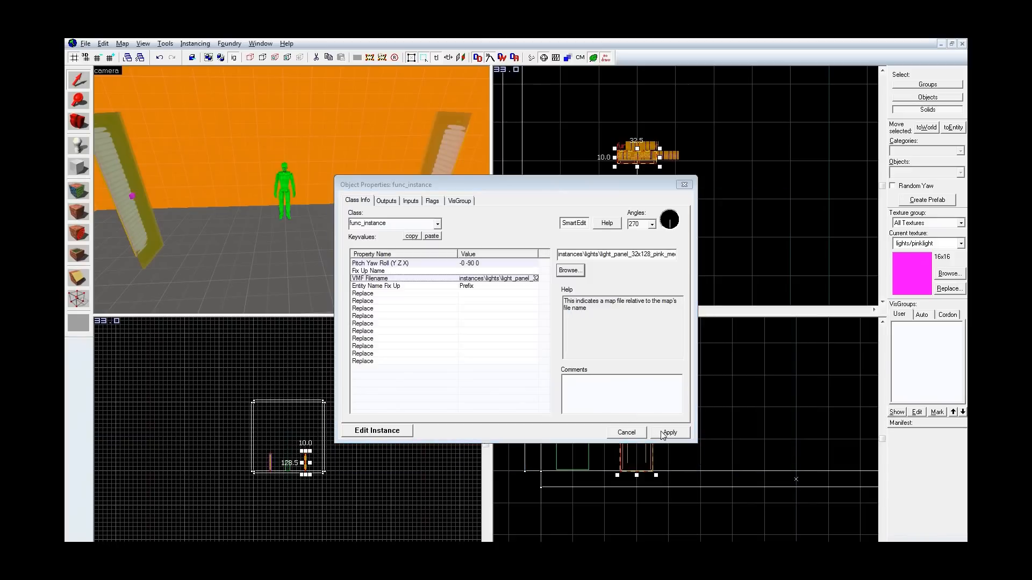
left_click(661, 432)
Step: Inspect the reassigned light panel instance up close and clear its selection
key("z")
key("w")
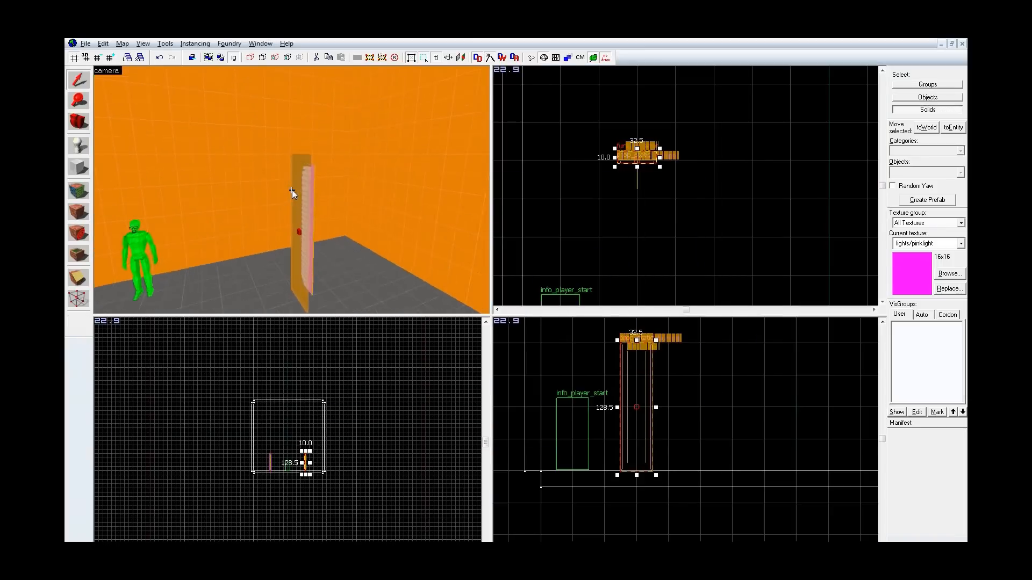
key("z")
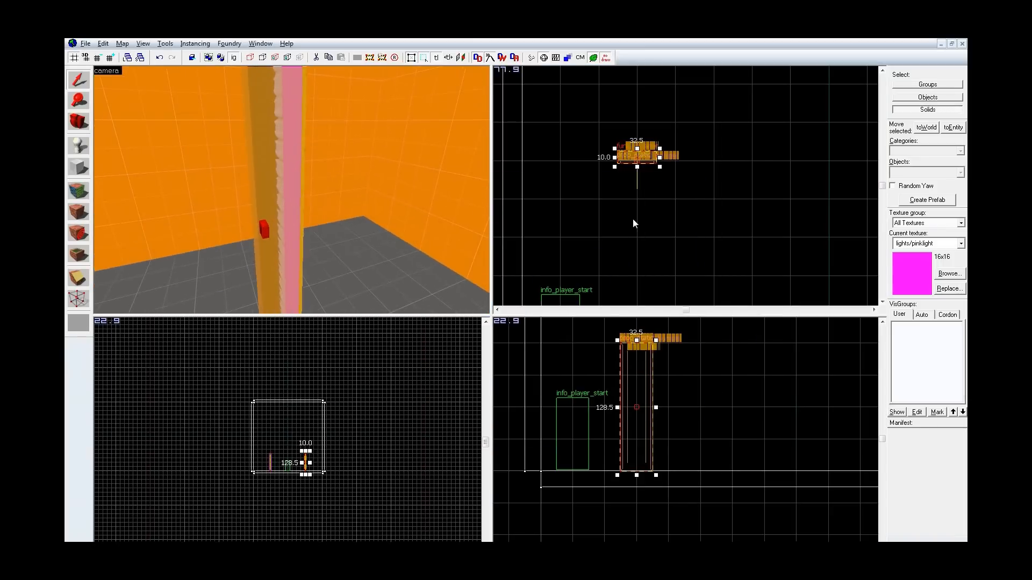
left_click(633, 219)
key("z")
key("w")
key("z")
Step: Switch the instance display from tinted to normal so the light panels show their real textures
left_click(167, 46)
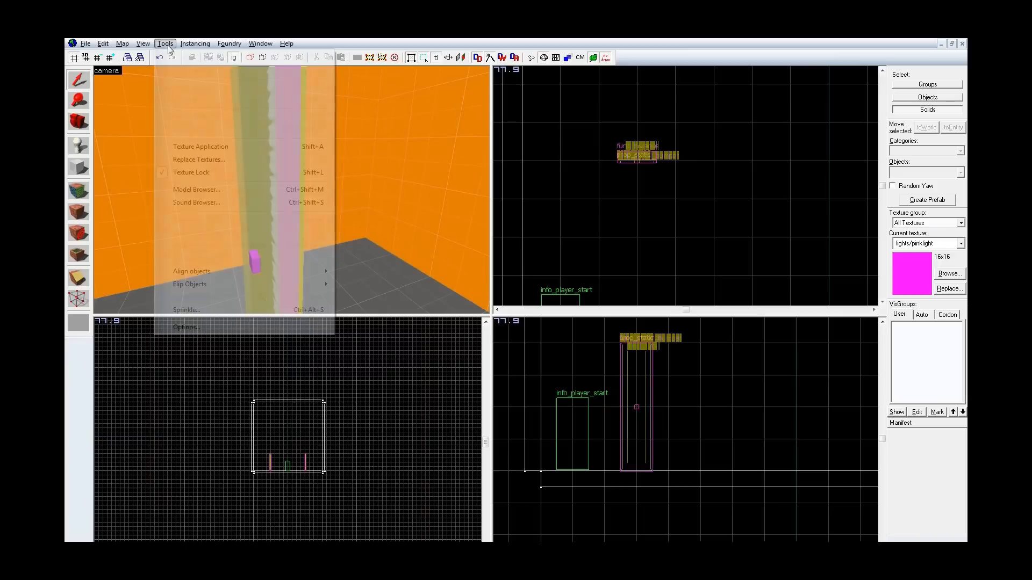
mouse_move(195, 46)
mouse_move(230, 83)
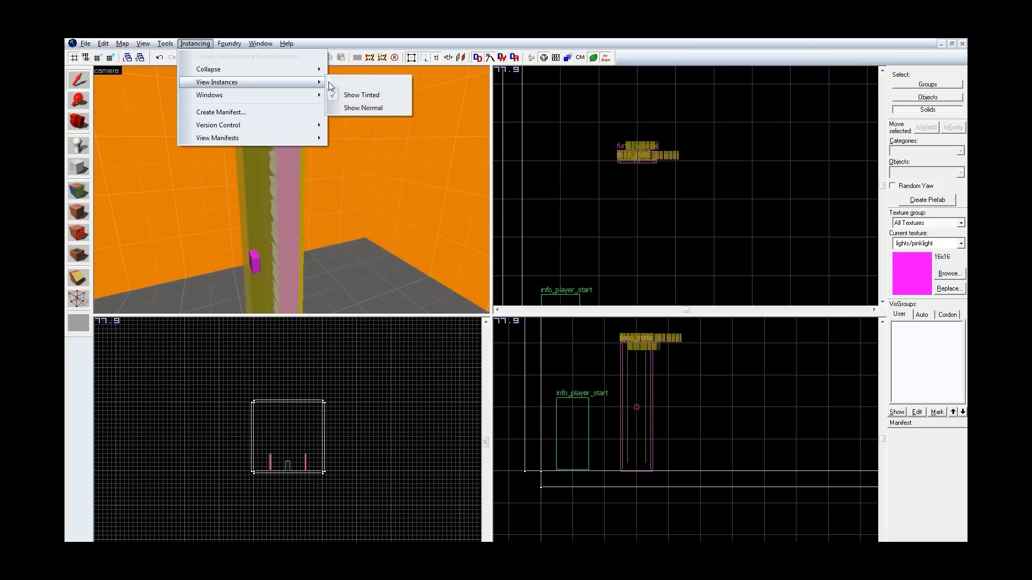
left_click(364, 96)
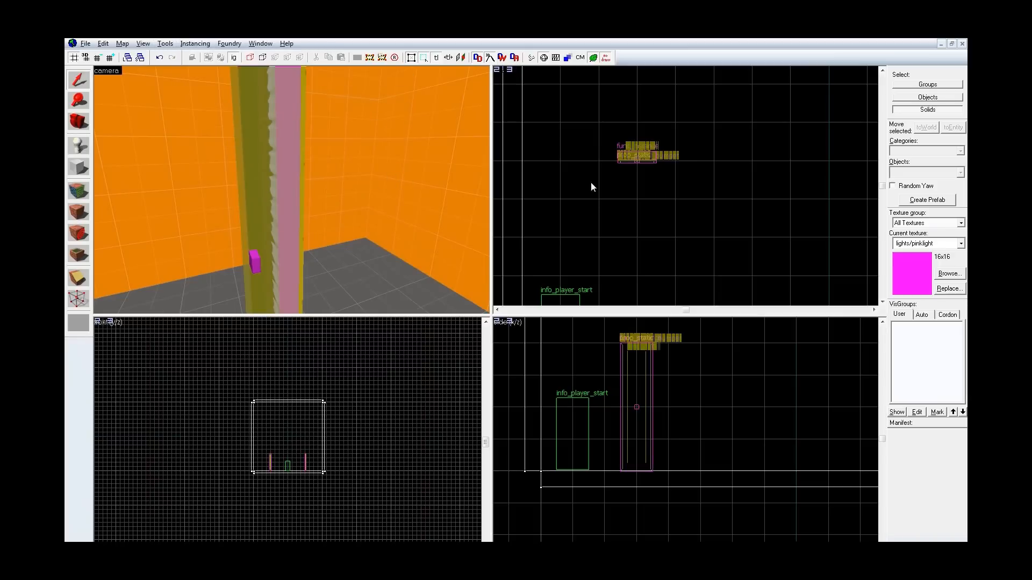
left_click_drag(272, 178, 292, 190)
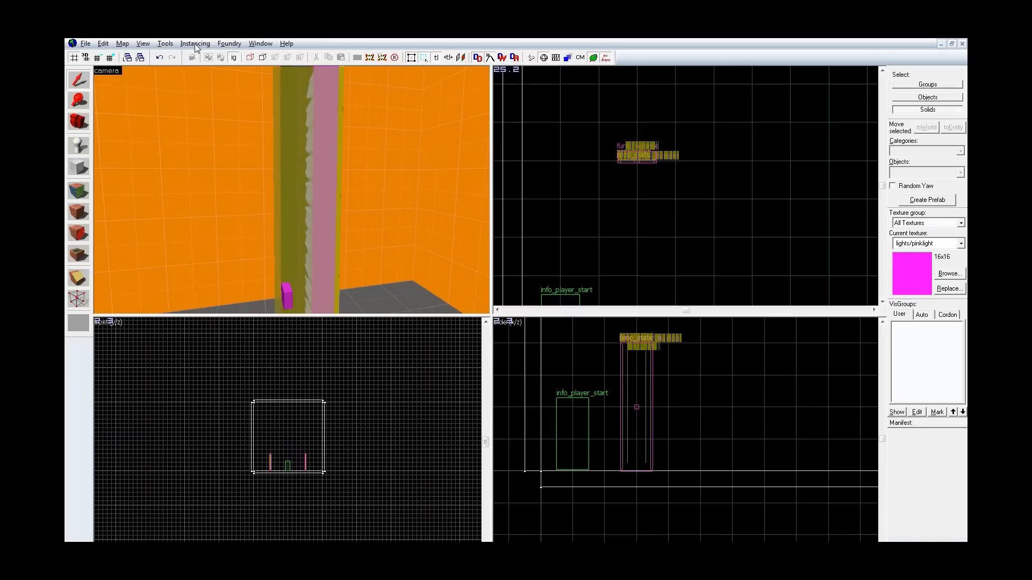
left_click(165, 44)
mouse_move(195, 47)
mouse_move(212, 83)
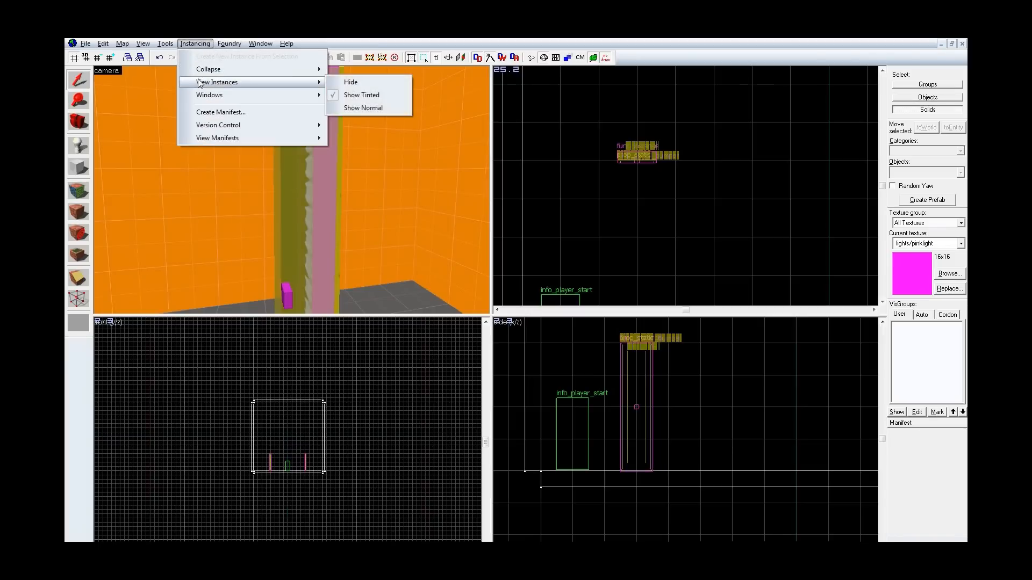
left_click(363, 109)
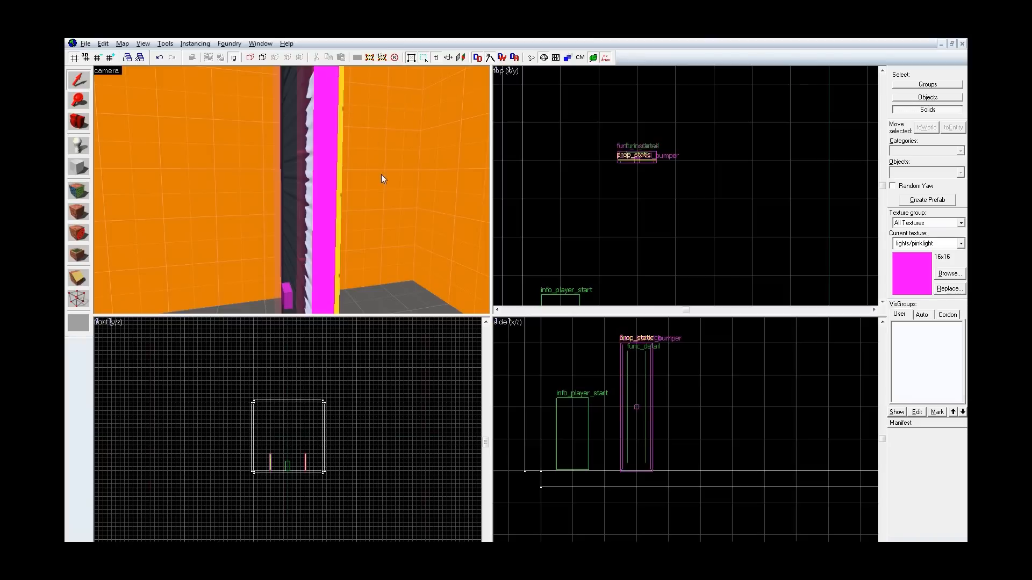
Step: Examine the light panel instance on the opposite side of the room, including the full VMF filename in its properties
key("z")
key("a")
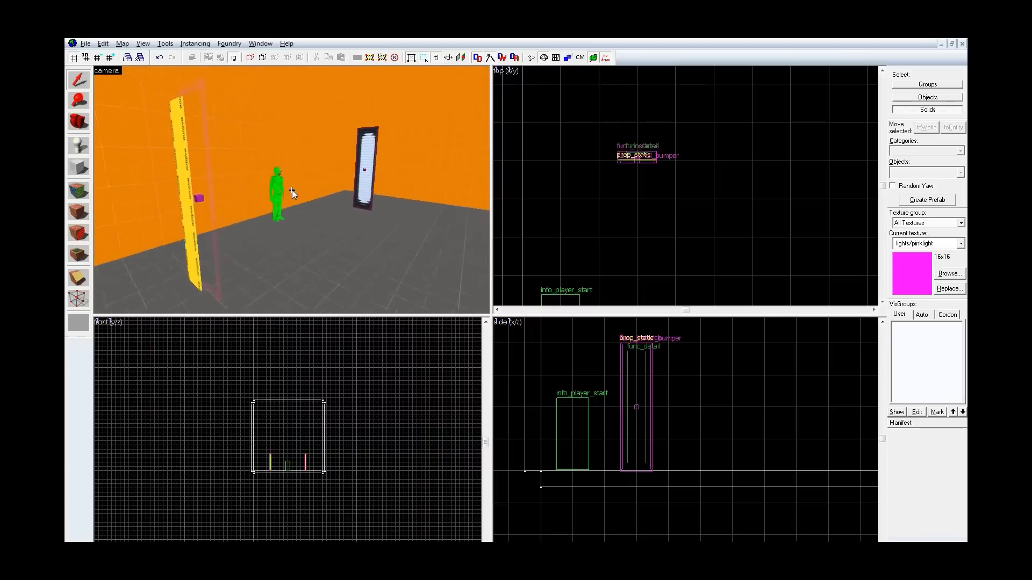
key("d")
key("a")
key("d")
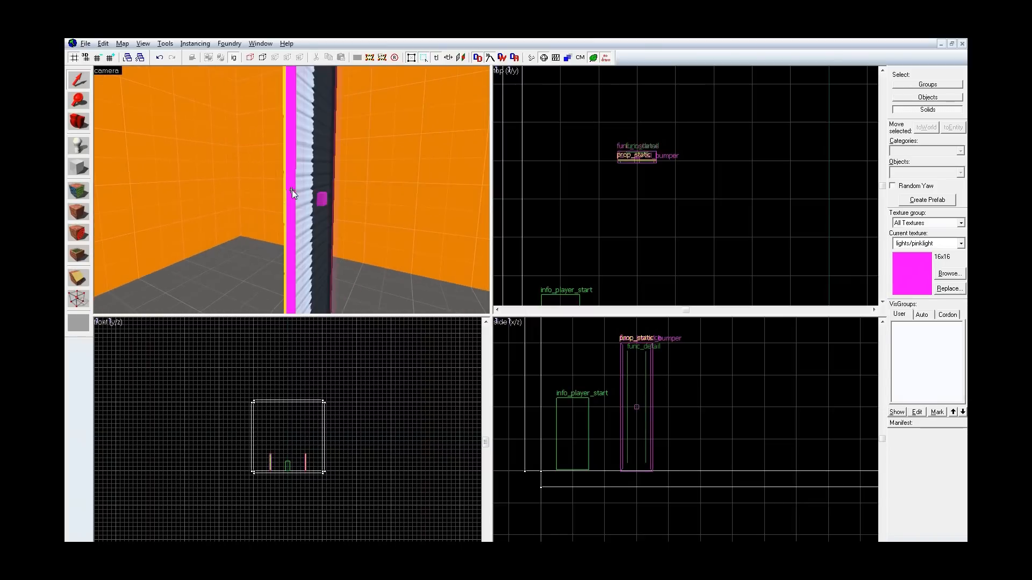
double_click(291, 143)
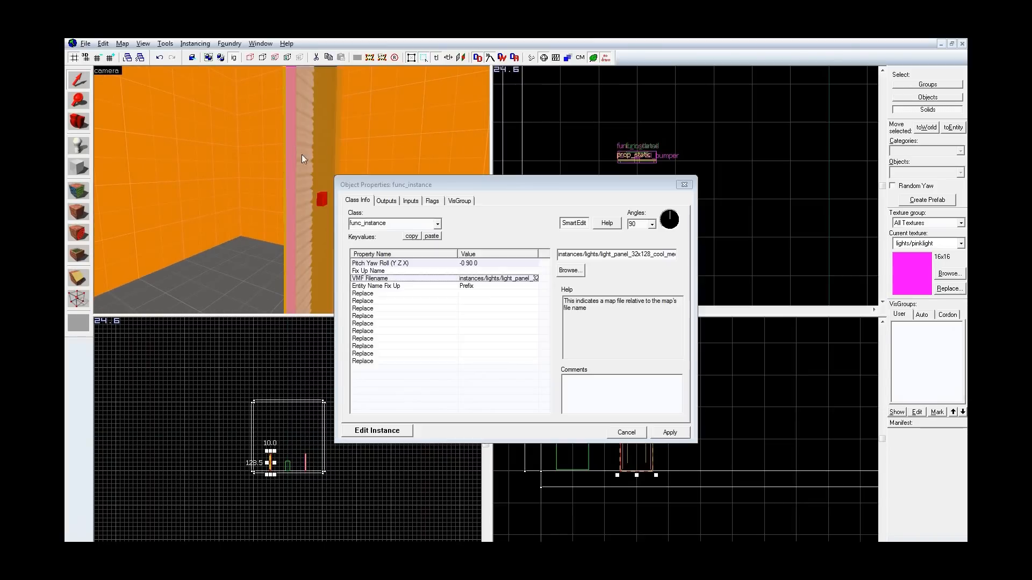
left_click_drag(633, 254, 680, 258)
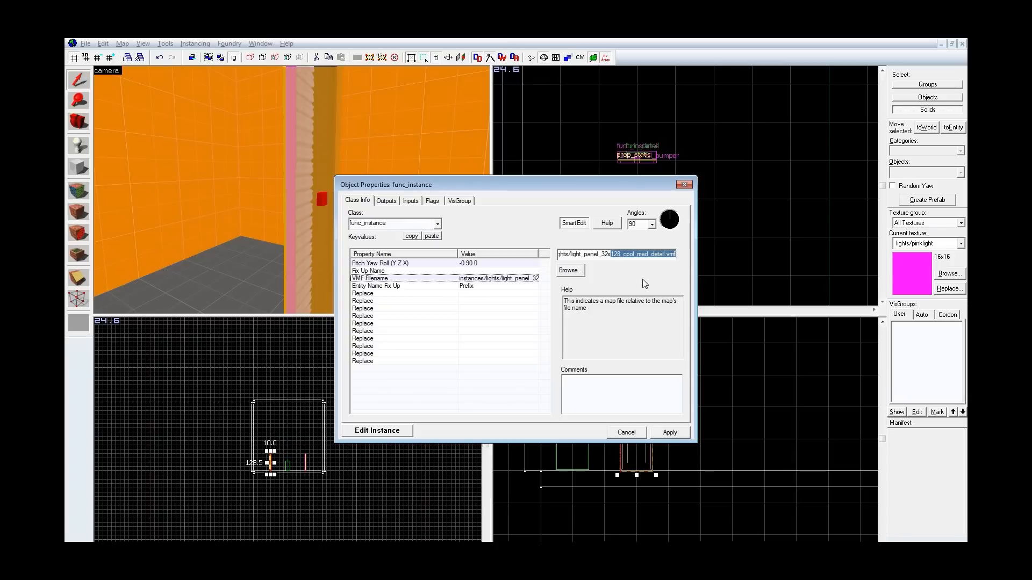
left_click(684, 184)
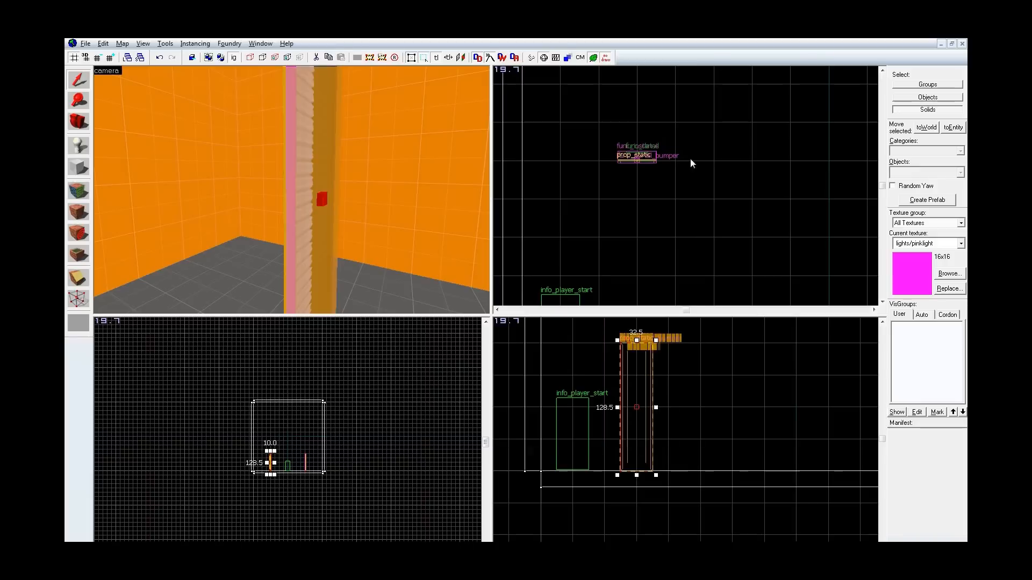
Step: Close the test room map and reopen BrushLightTutorial.vmf from the recent files
left_click(962, 43)
left_click(85, 43)
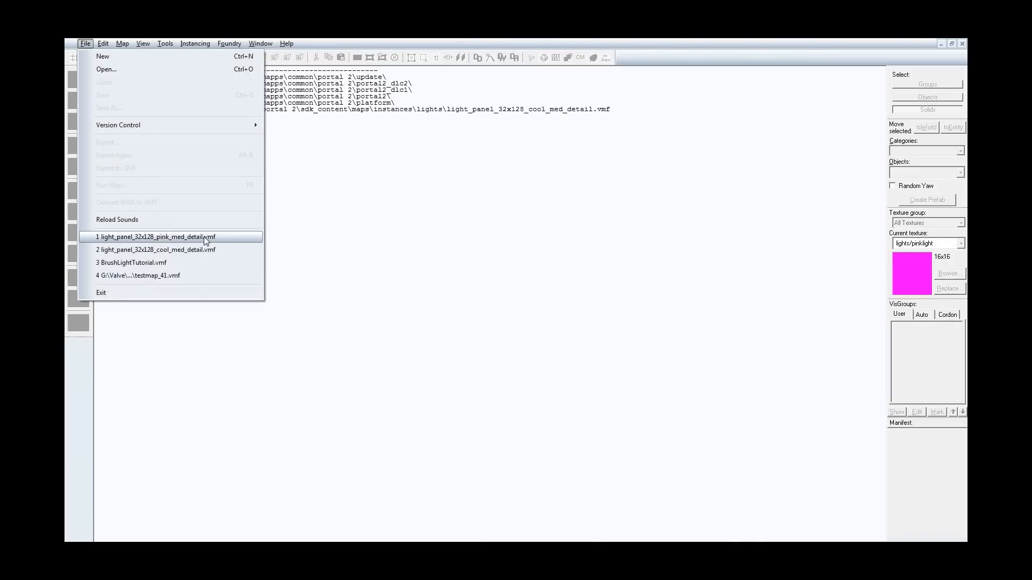
left_click(193, 263)
Step: Show instances normally in the reopened map and inspect the light panels' light faces
key("z")
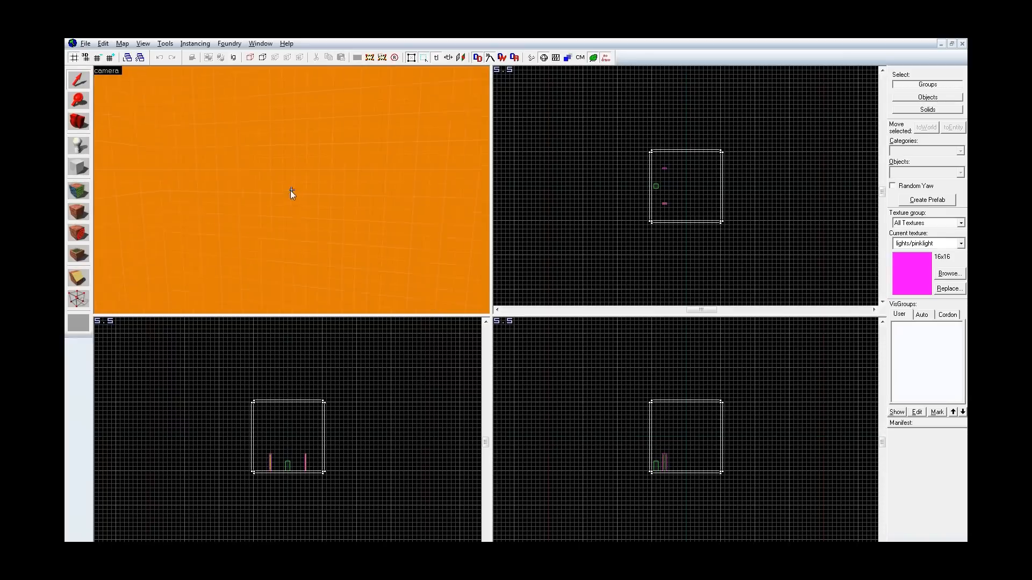
key("w")
key("w")
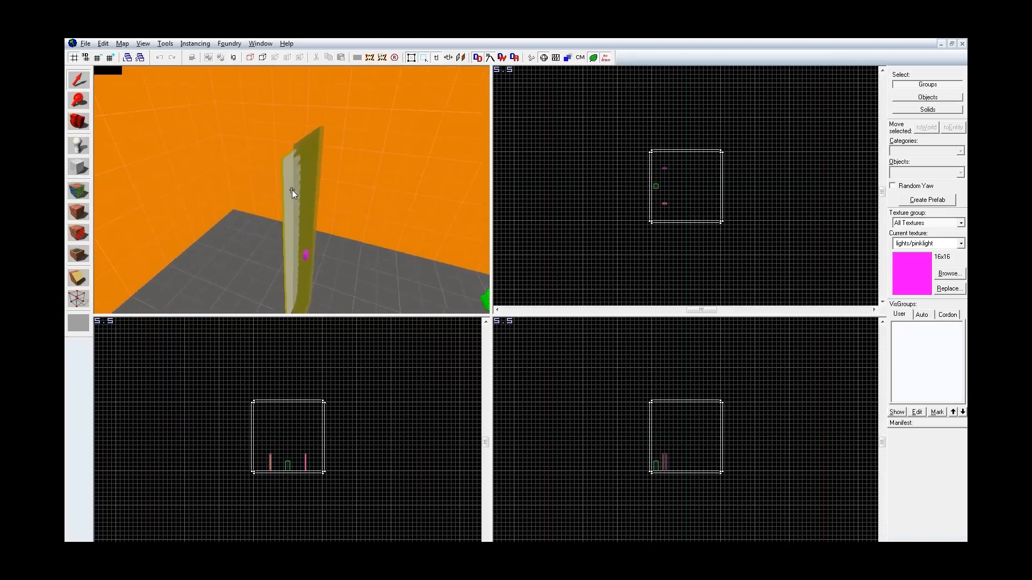
key("z")
left_click(232, 45)
mouse_move(206, 83)
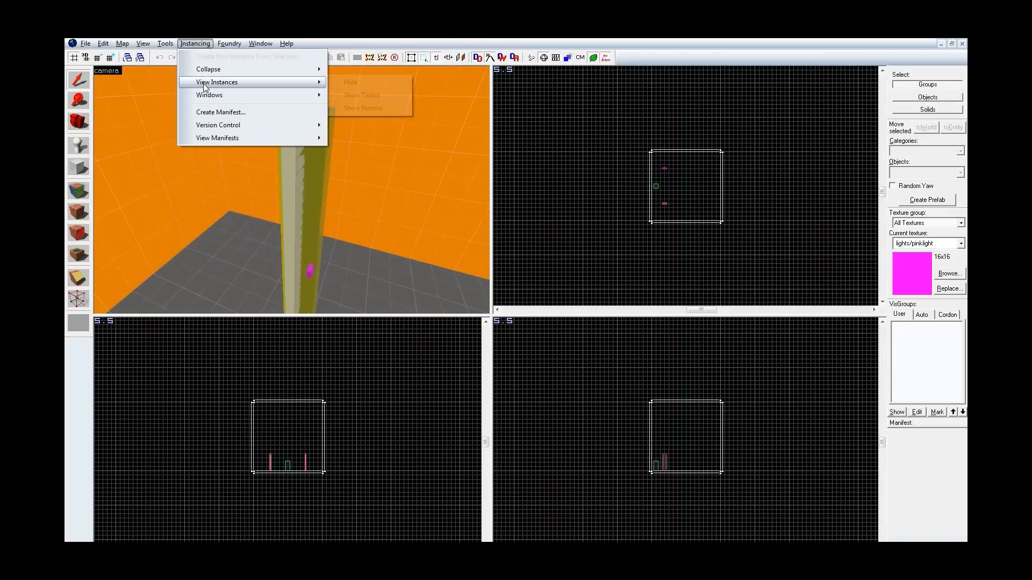
left_click(367, 108)
key("z")
key("w")
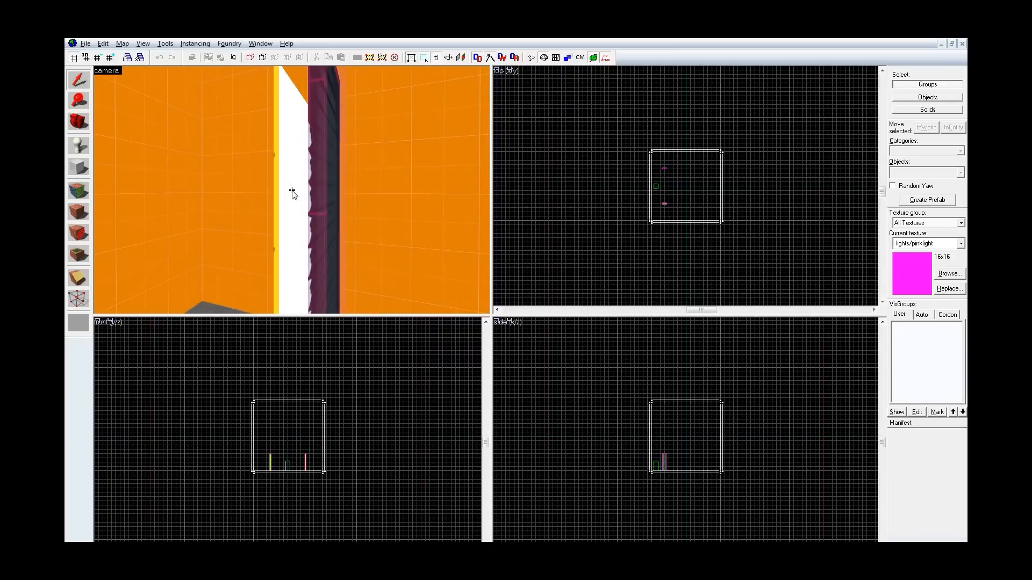
key("s")
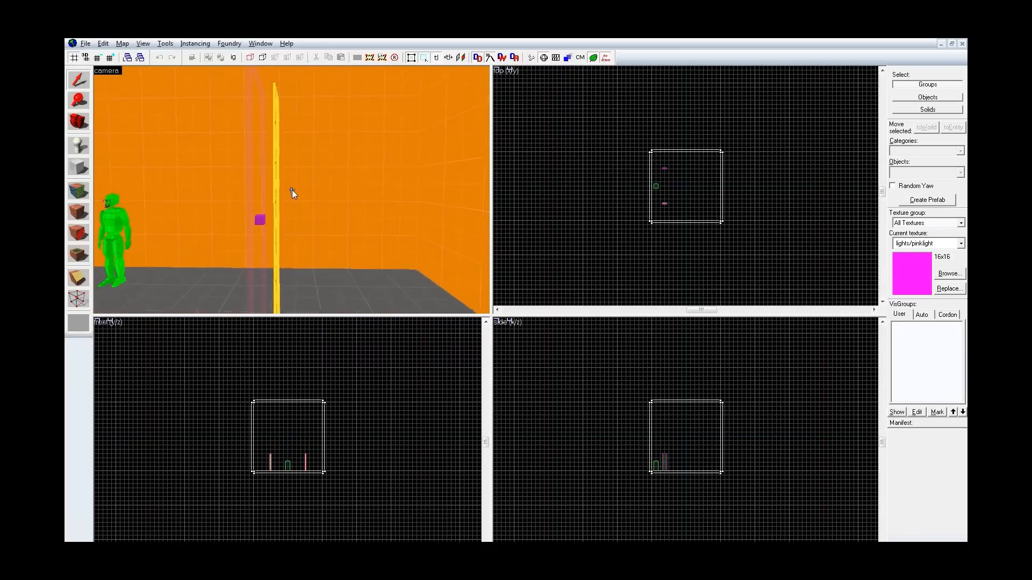
Step: Compile the map with normal BSP, VIS and RAD, and have the game run after compiling
key("a")
key("d")
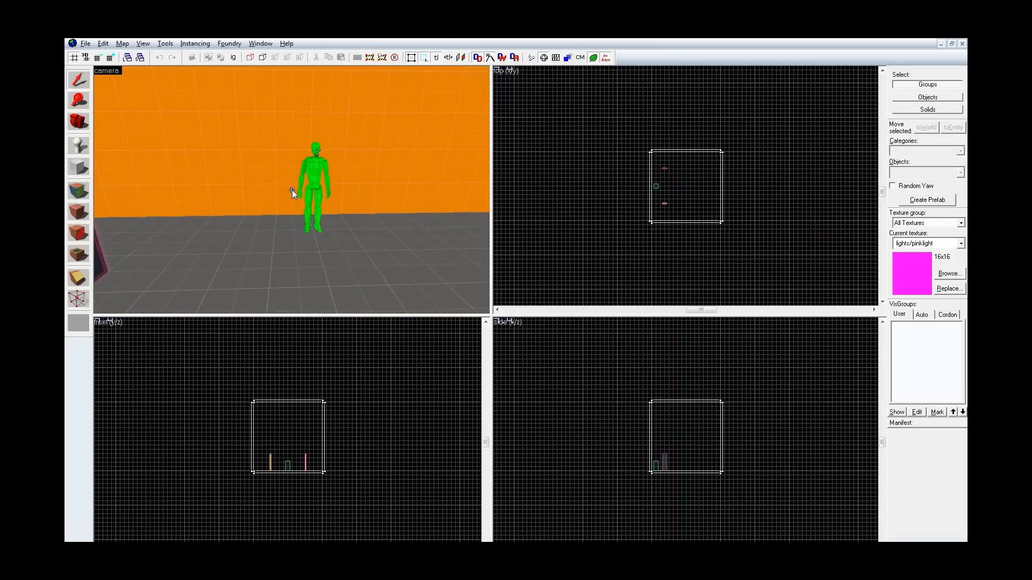
key("s")
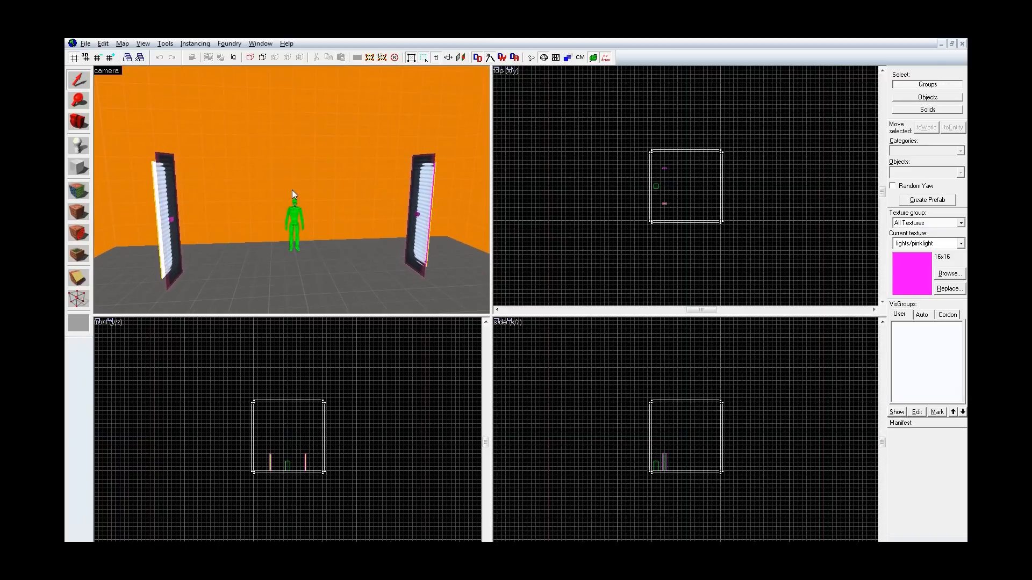
key("F9")
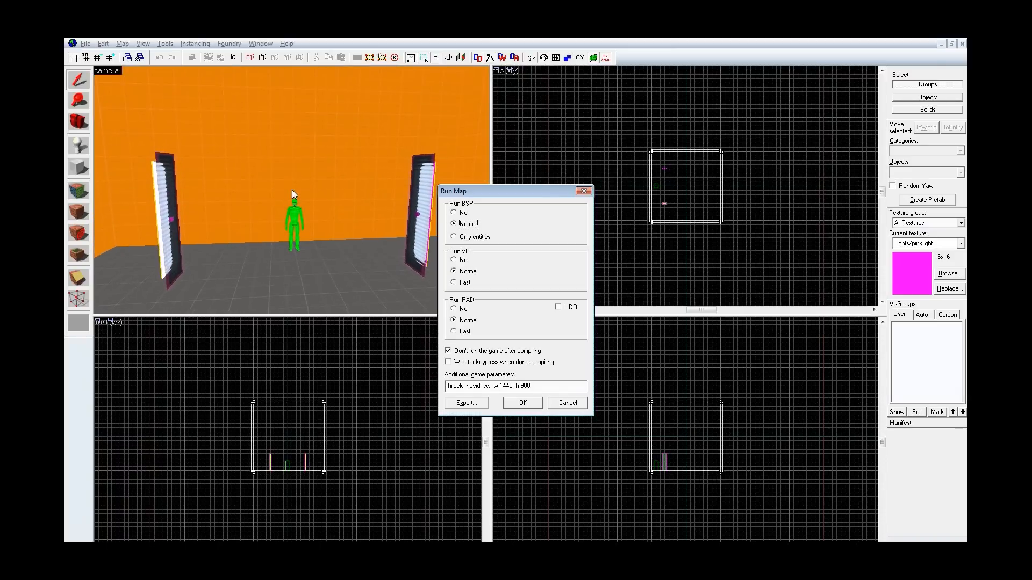
left_click(492, 351)
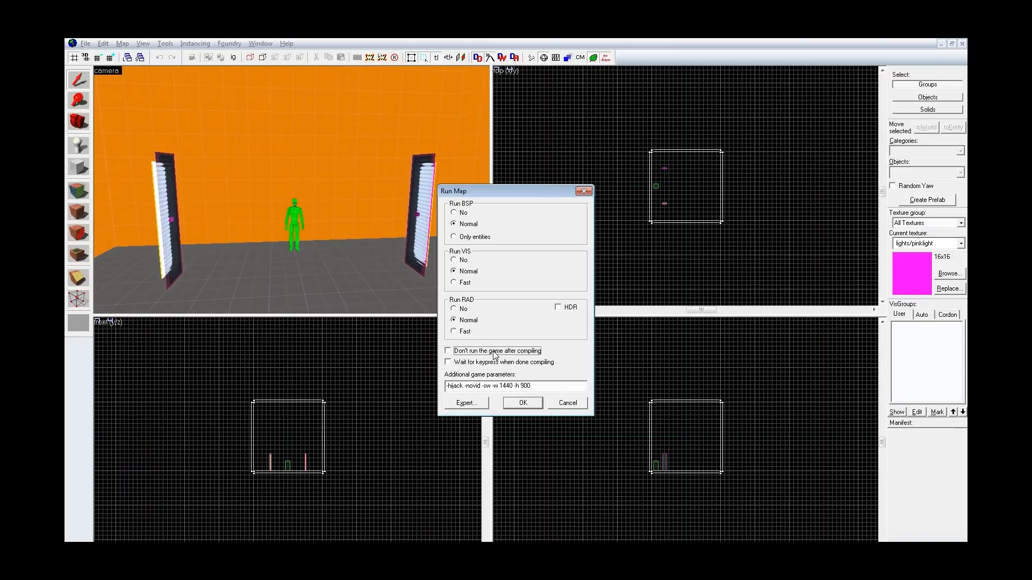
left_click(523, 403)
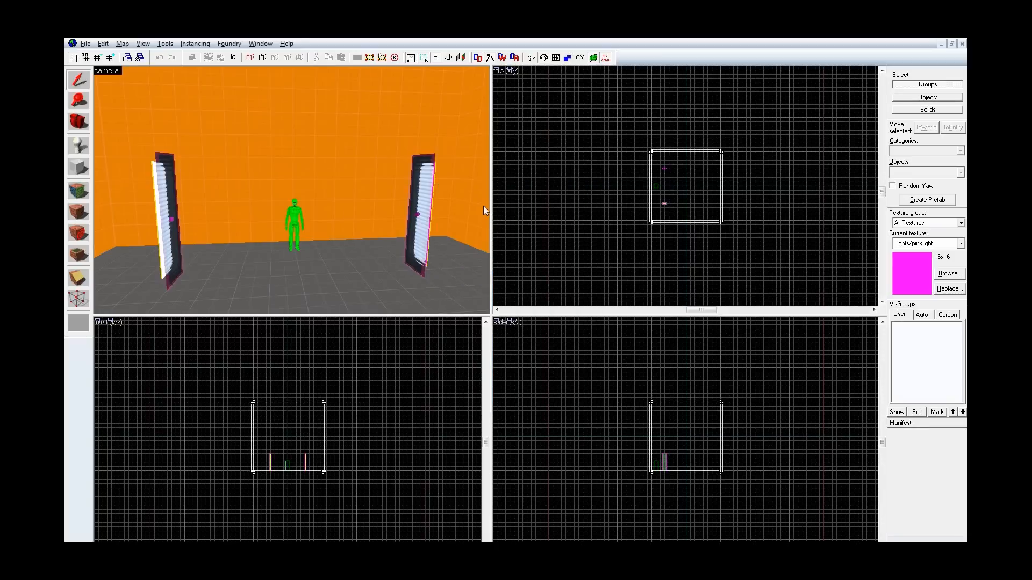
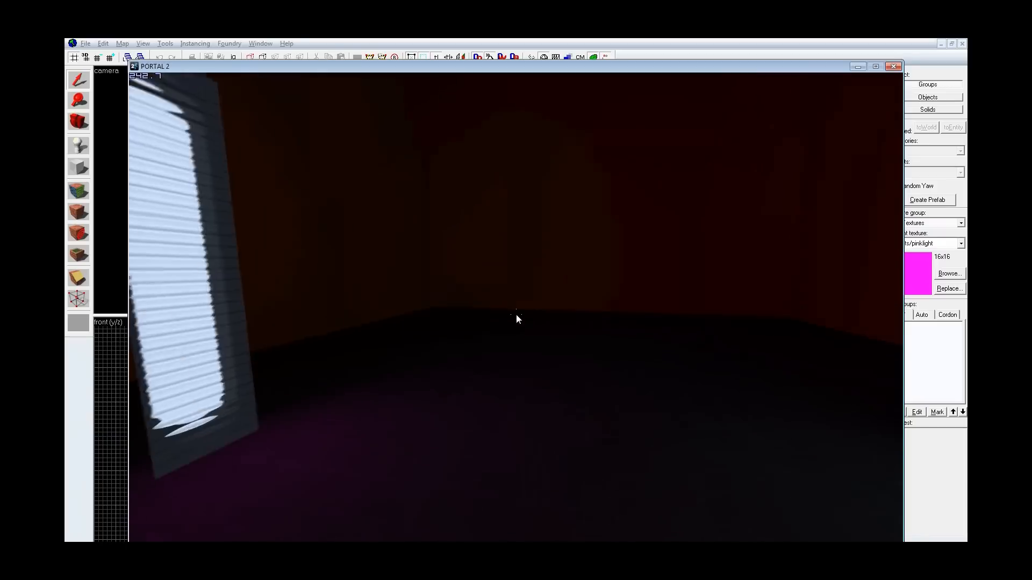
Step: Clear the game's developer console, run mat_fullbright 2, and approach the pink light panel
key("w")
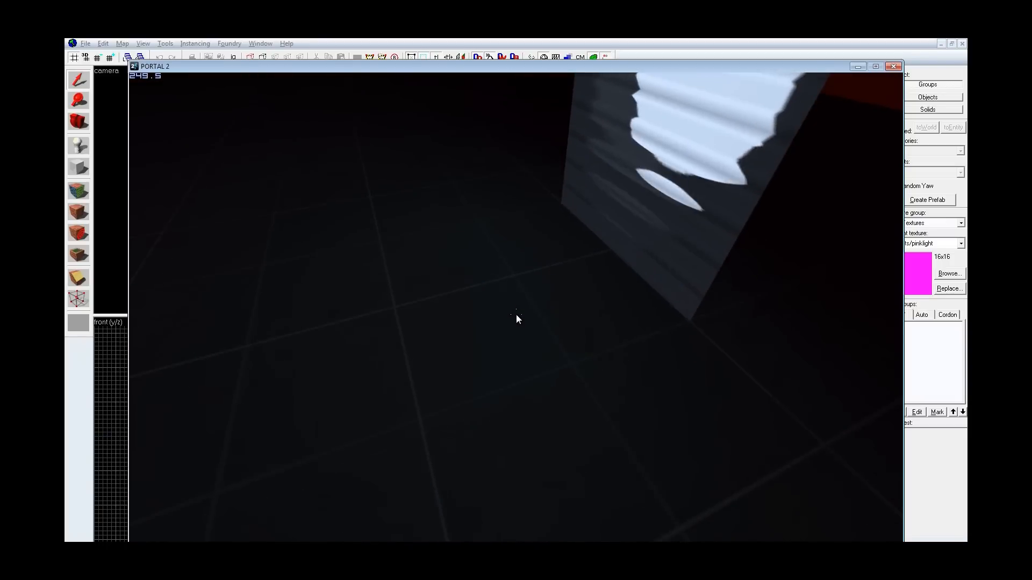
key("grave")
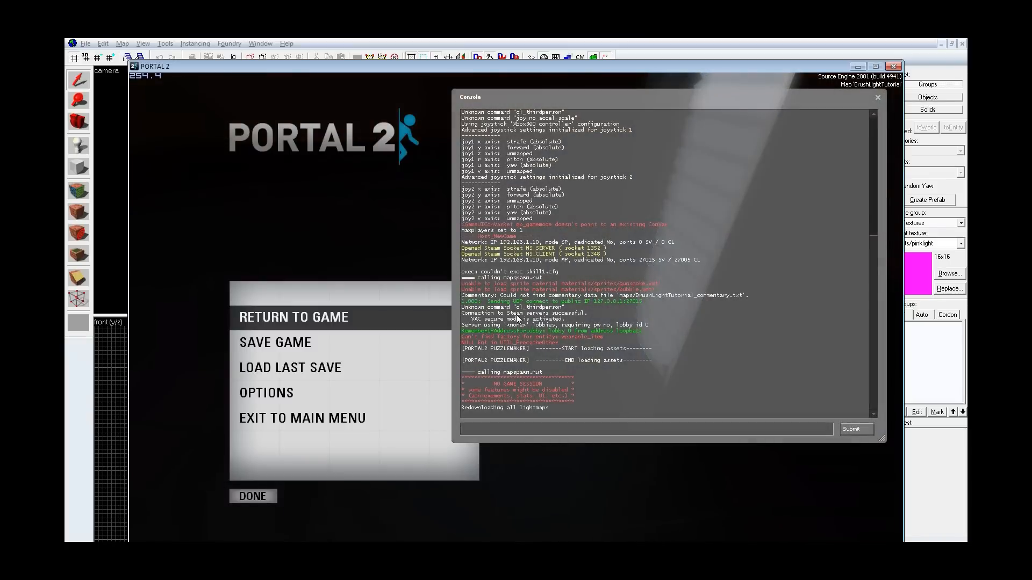
type("clear")
key("Return")
type("mat_")
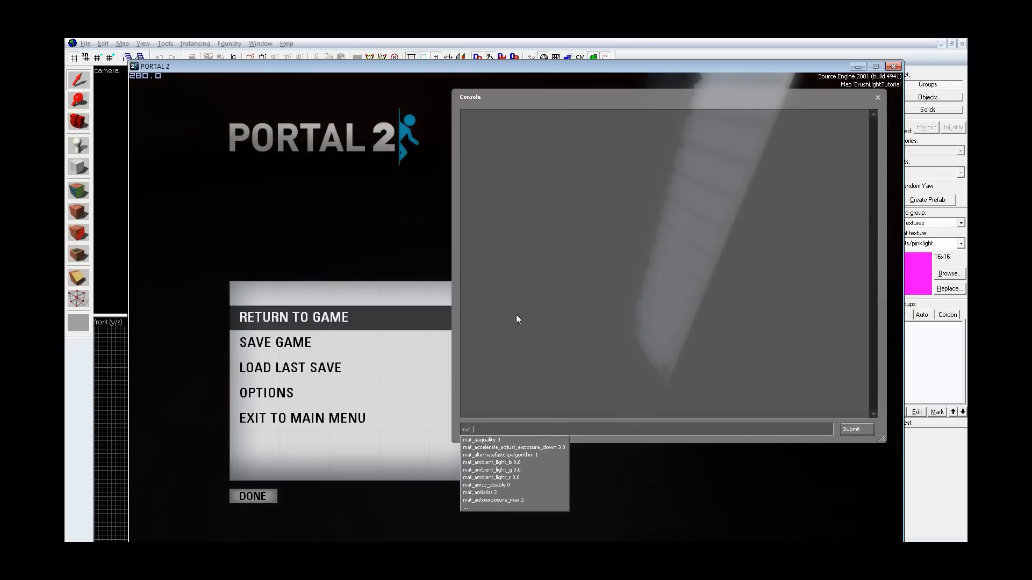
type("fullbright 1")
key("Return")
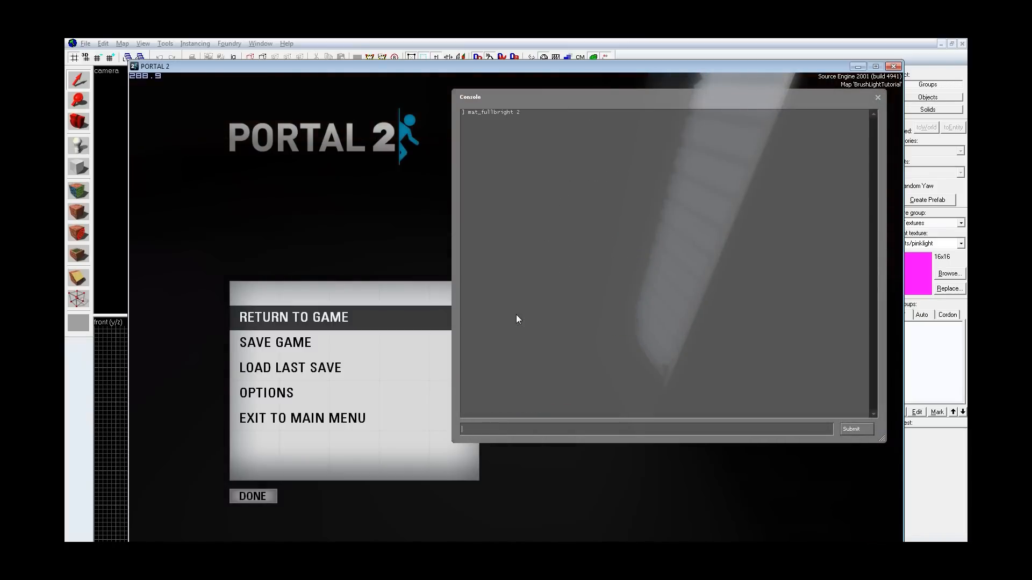
key("grave")
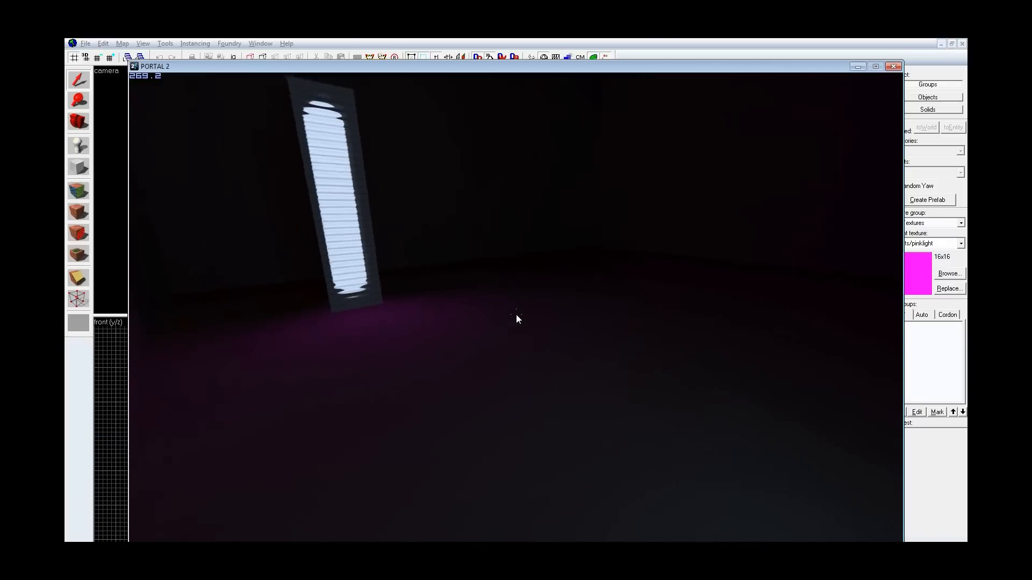
key("w")
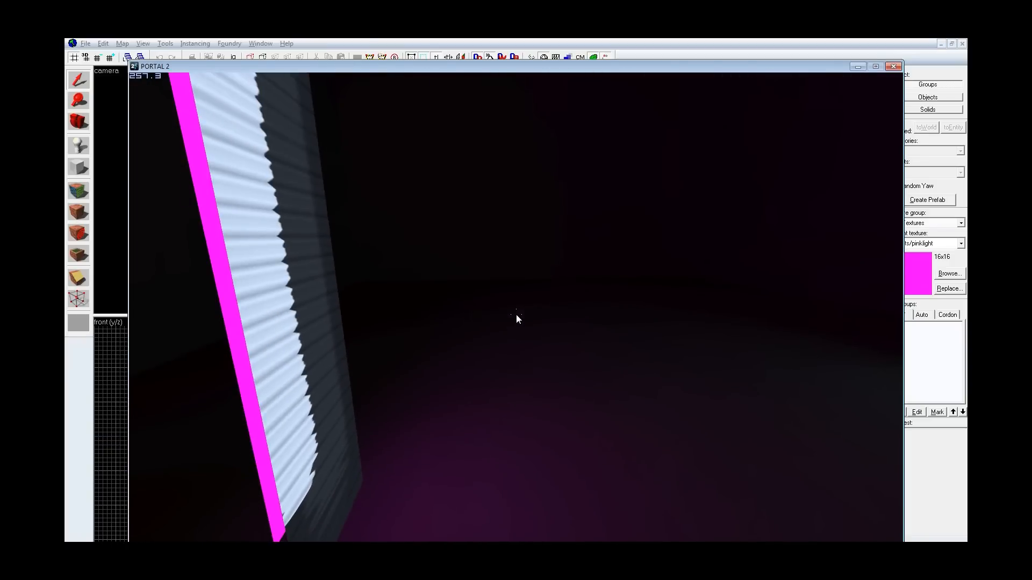
Step: Switch mat_fullbright to 1 and back to 2, and examine the light each panel casts on the floor and walls
key("grave")
key("Up")
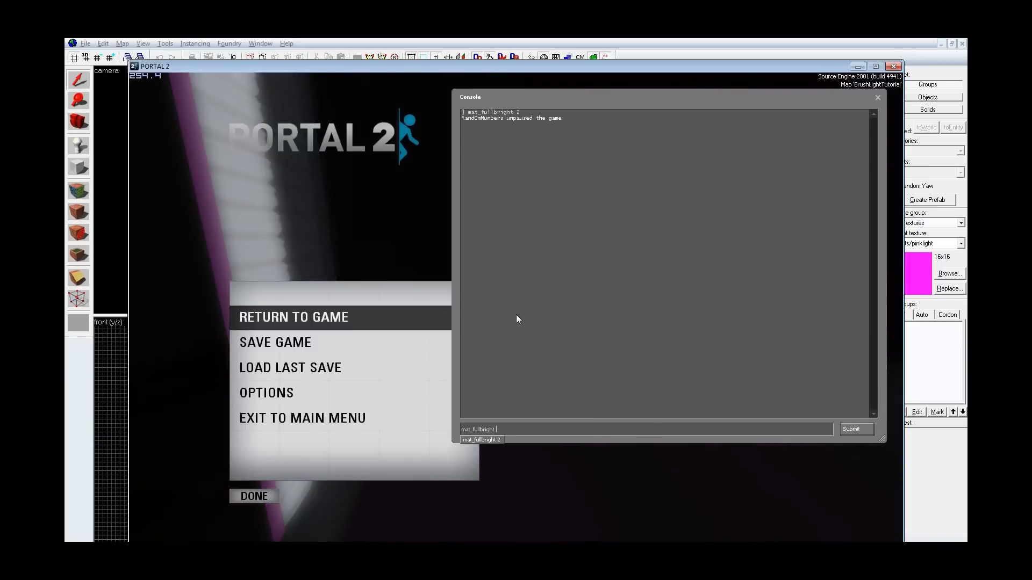
key("Return")
key("grave")
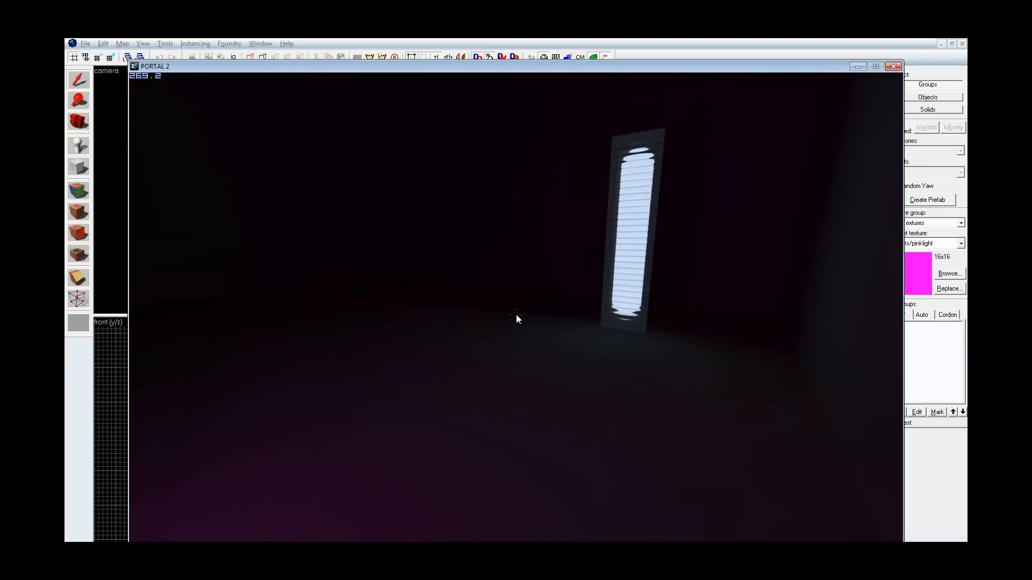
key("w")
key("w")
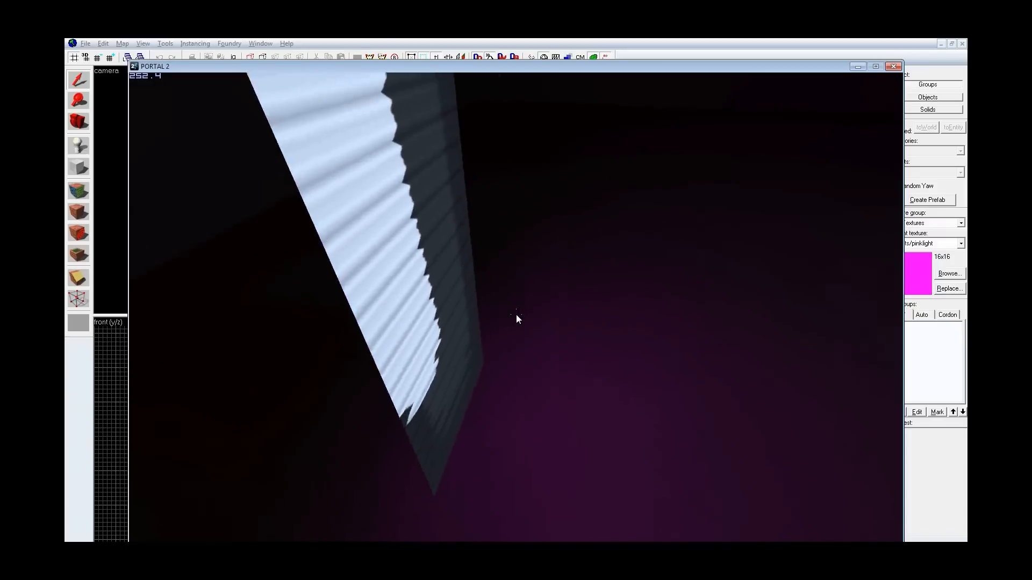
key("w")
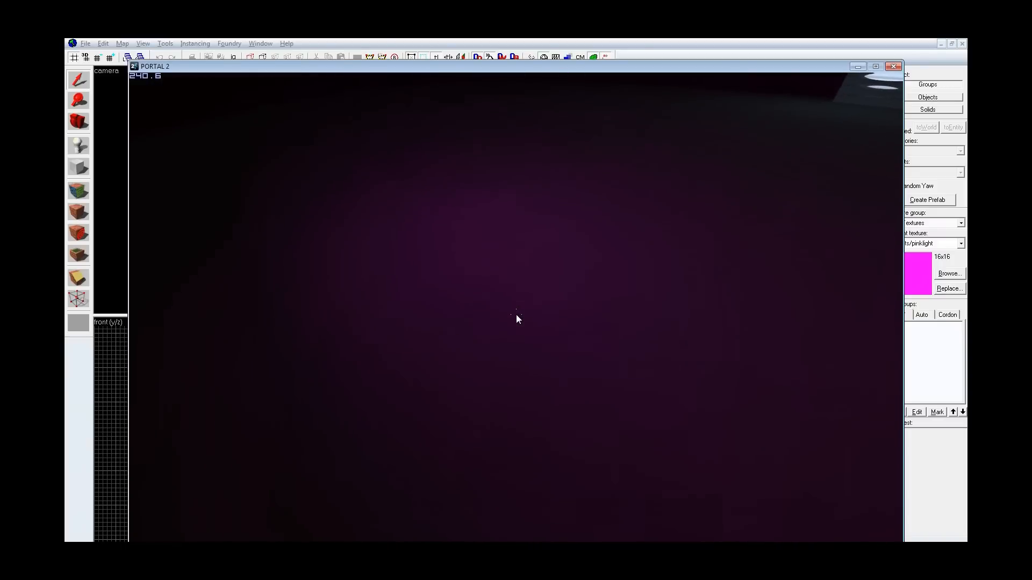
key("w")
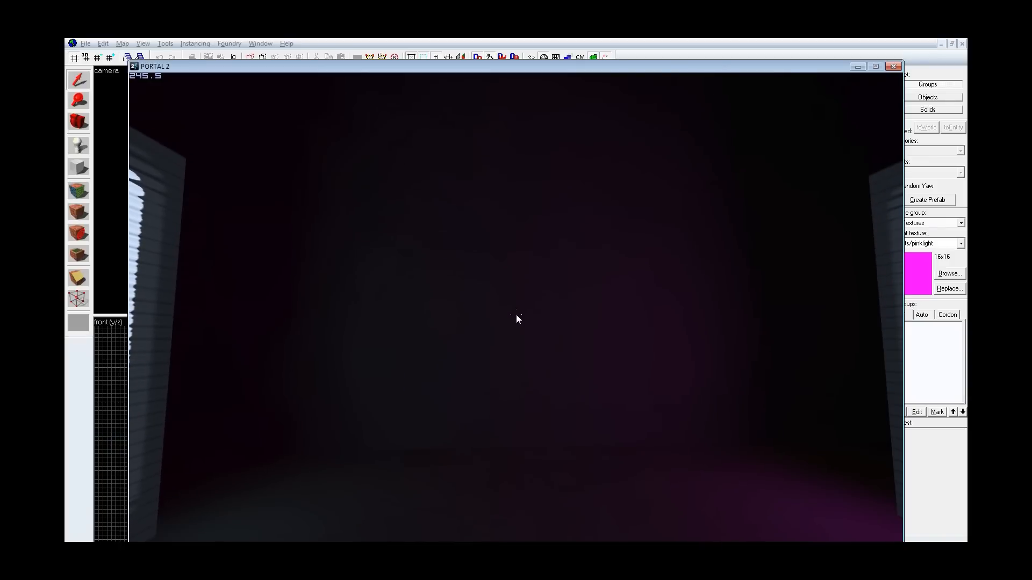
Step: Switch back to Hammer and open the pink light panel's func_instance for editing
key("grave")
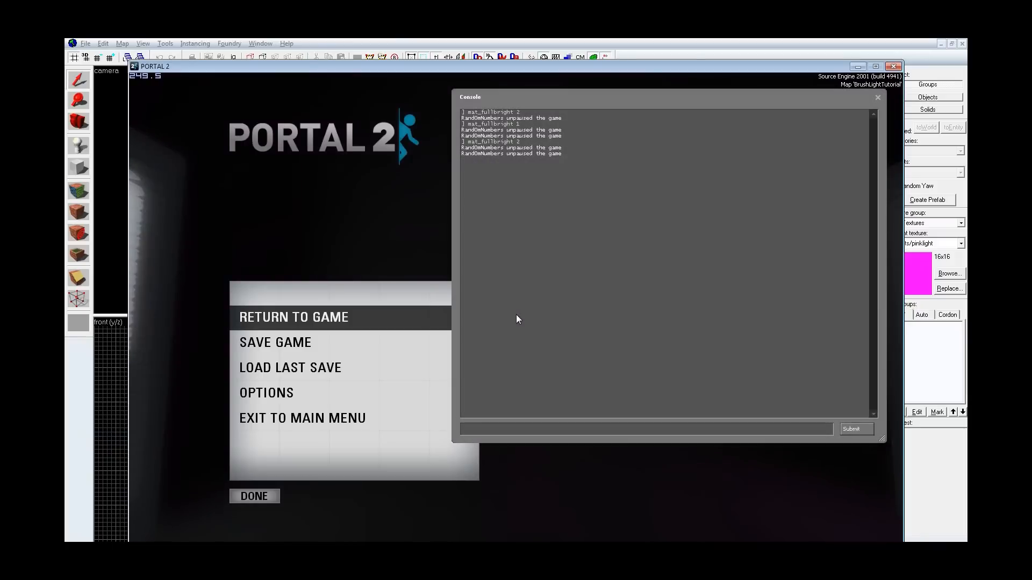
left_click(585, 42)
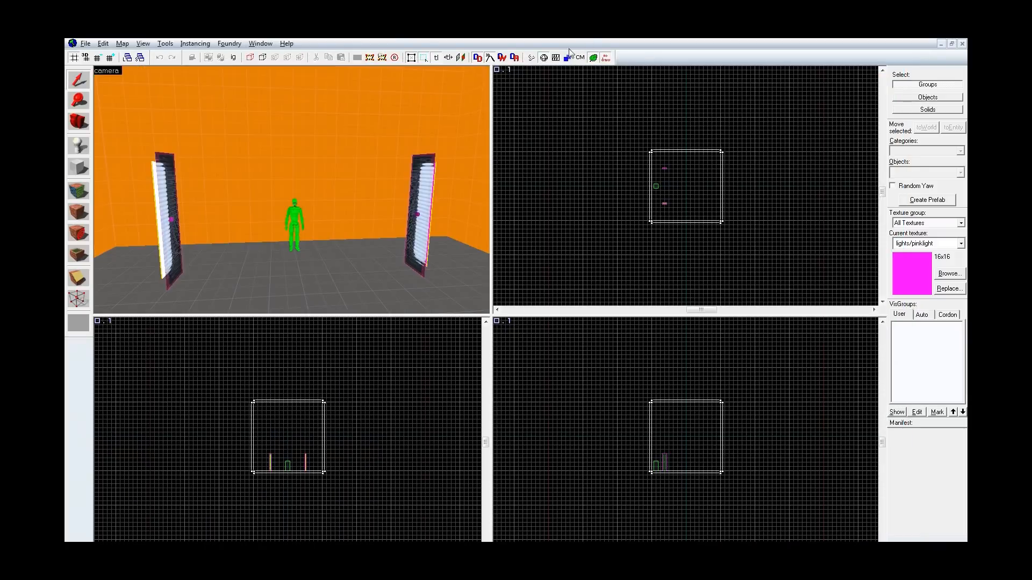
double_click(416, 201)
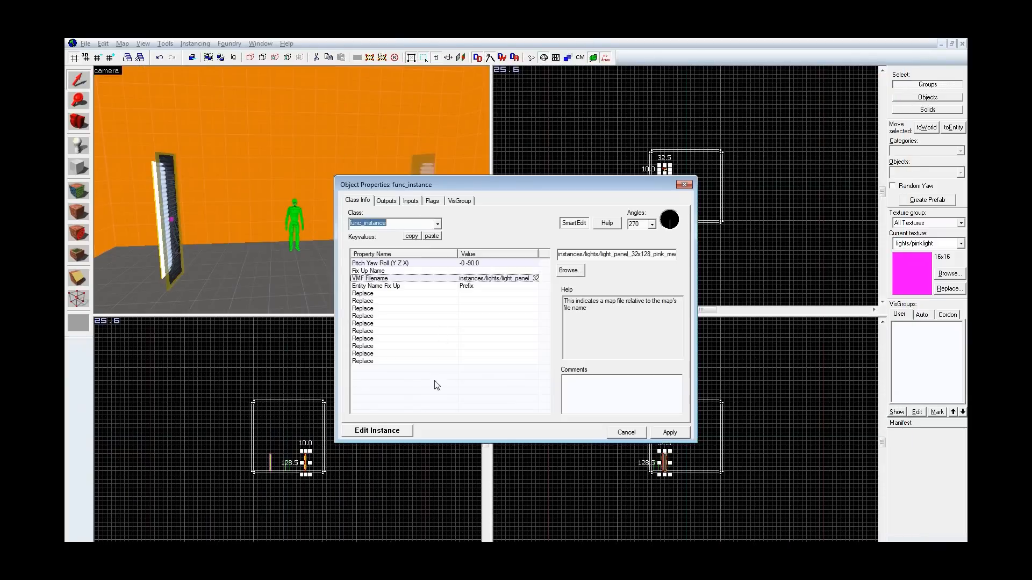
left_click(392, 428)
key("z")
key("w")
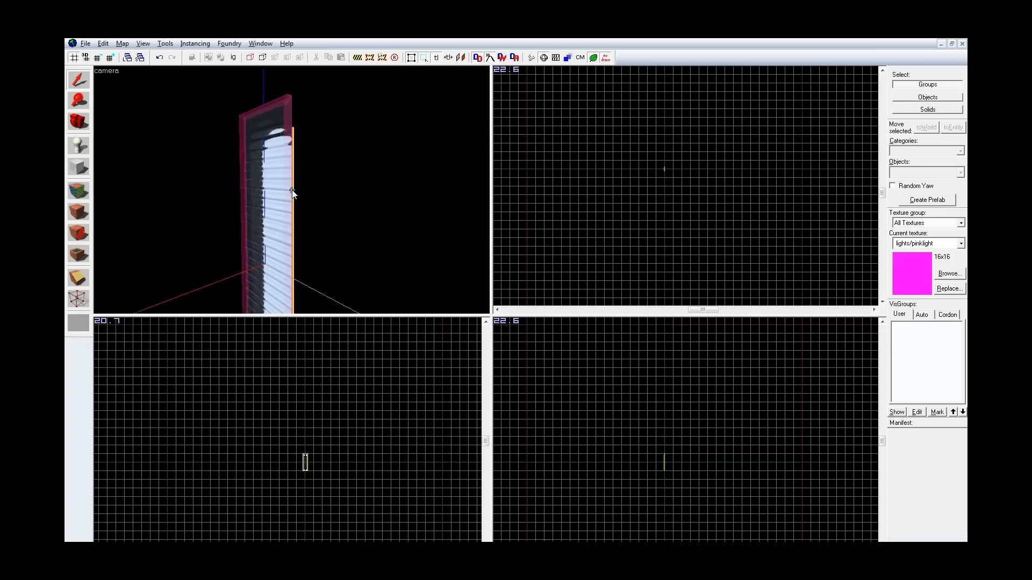
Step: Set the texture scale of the panel's lights/pinklight face to .25 and apply it with the face editor
key("z")
key("shift+a")
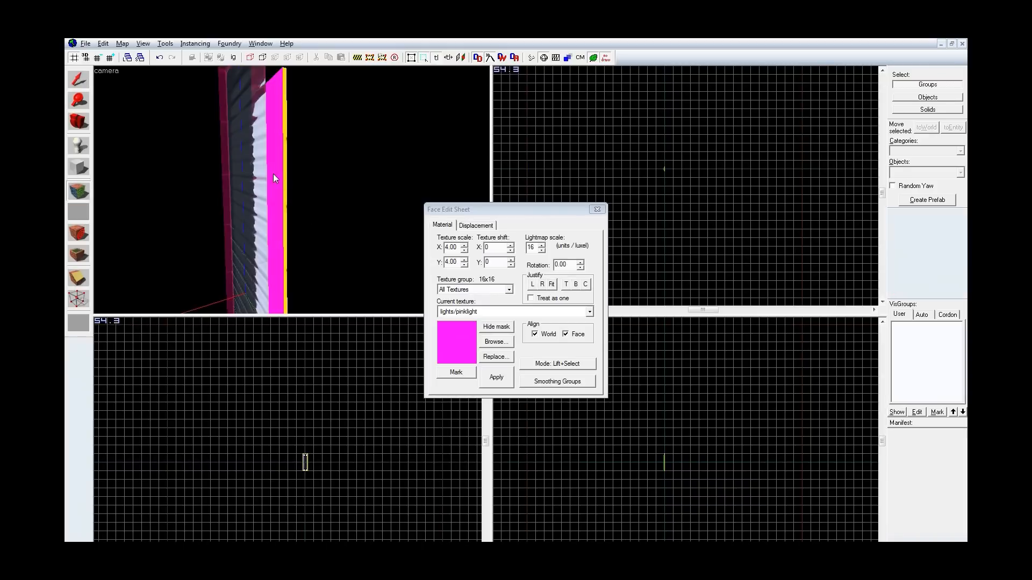
left_click(285, 202)
left_click(277, 182)
double_click(459, 248)
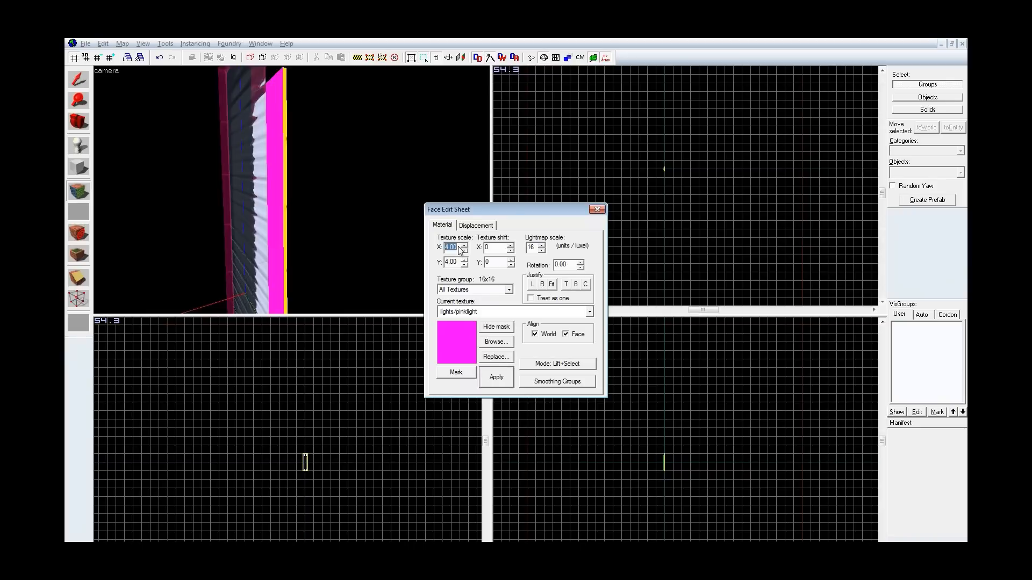
type(".")
double_click(460, 262)
type(".25")
left_click(496, 377)
left_click(596, 210)
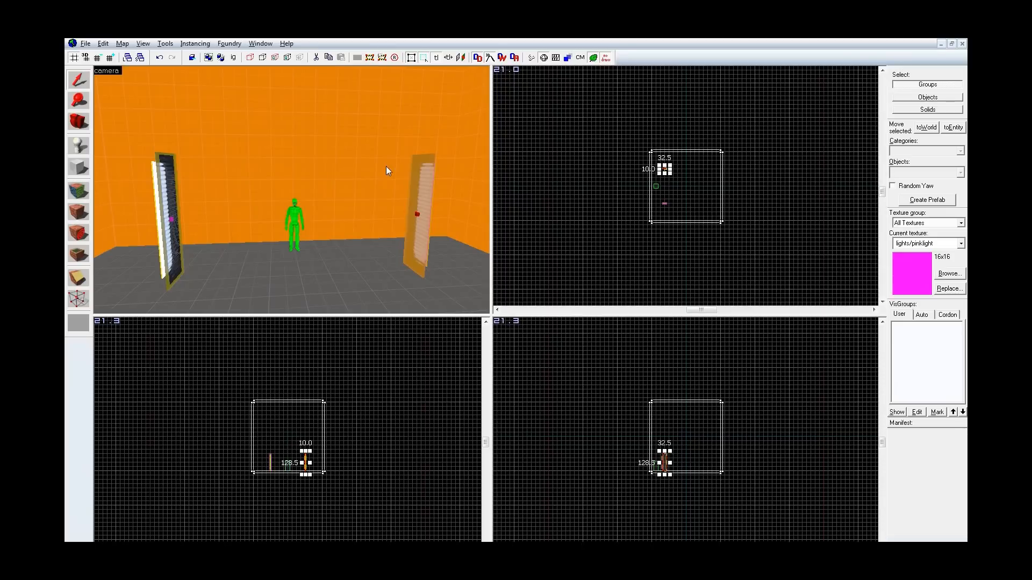
Step: Recompile BrushLightTutorial with normal BSP, VIS and RAD and the option to skip running the game turned off
key("F9")
left_click(512, 353)
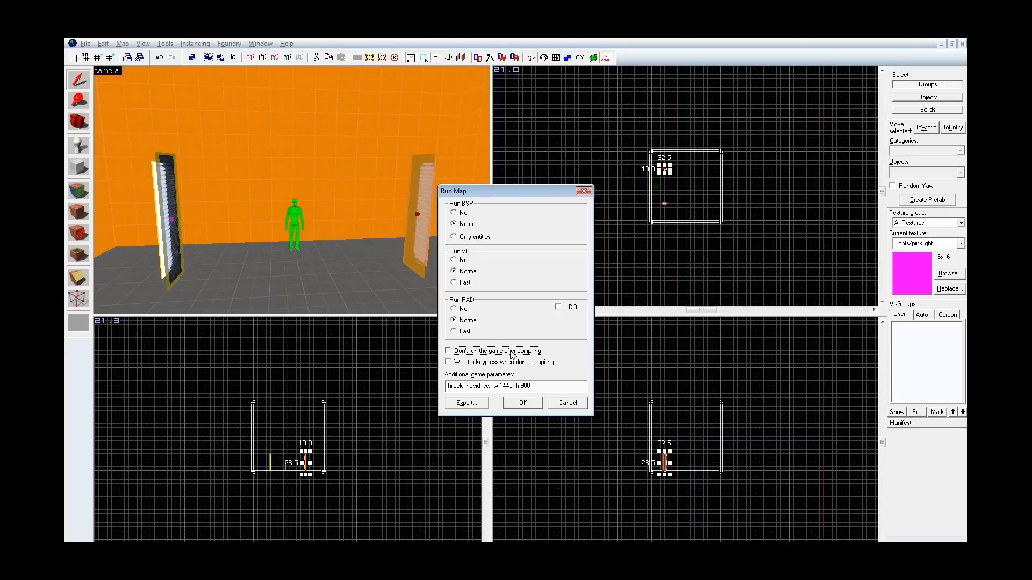
left_click(529, 403)
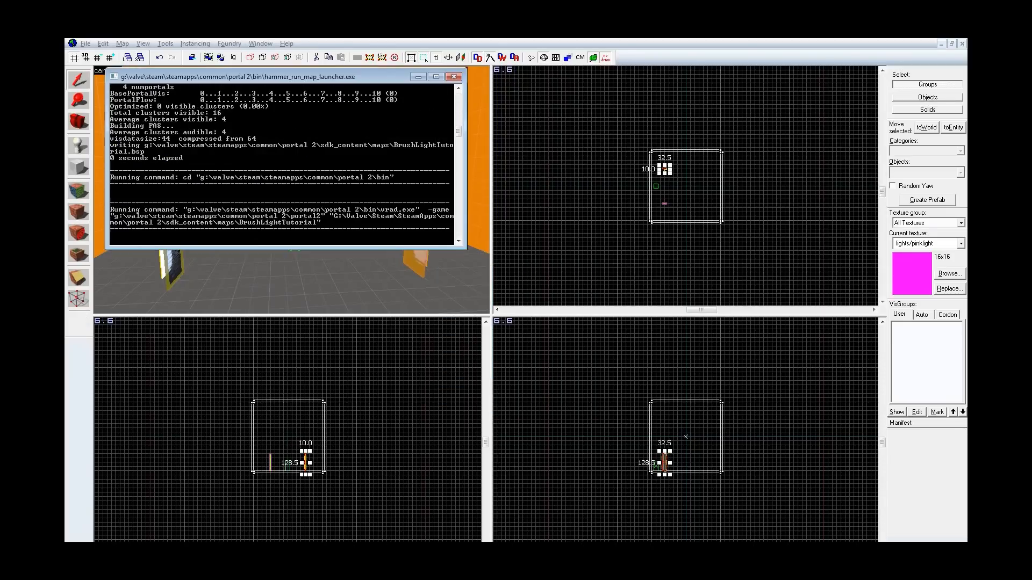
Step: Switch to the running Portal 2 game and load the recompiled level with the console command map BrushLightTutorial
key("alt+Tab")
type("mp")
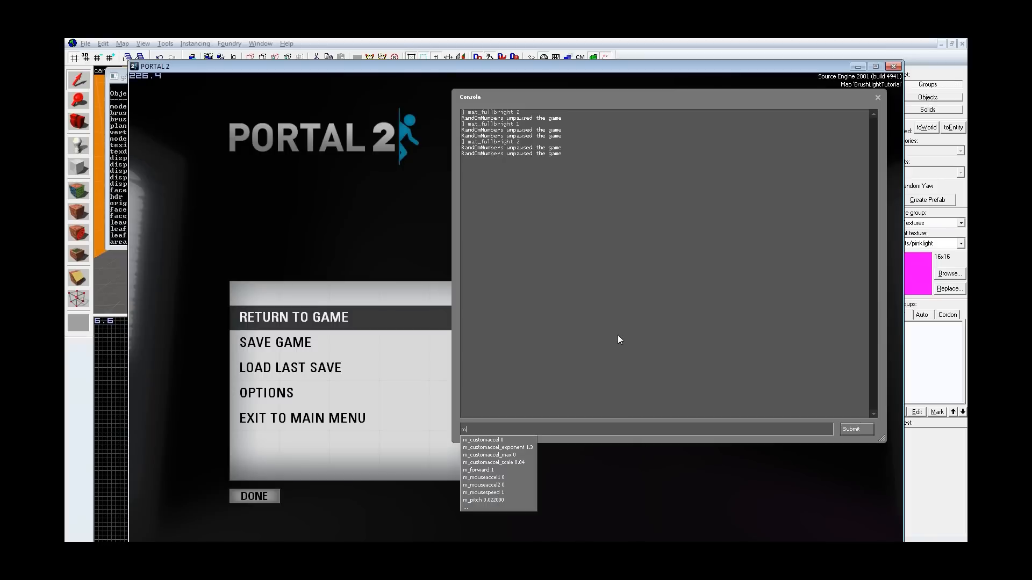
key("BackSpace")
key("BackSpace")
type("ap BrushLightTutorial")
key("Tab")
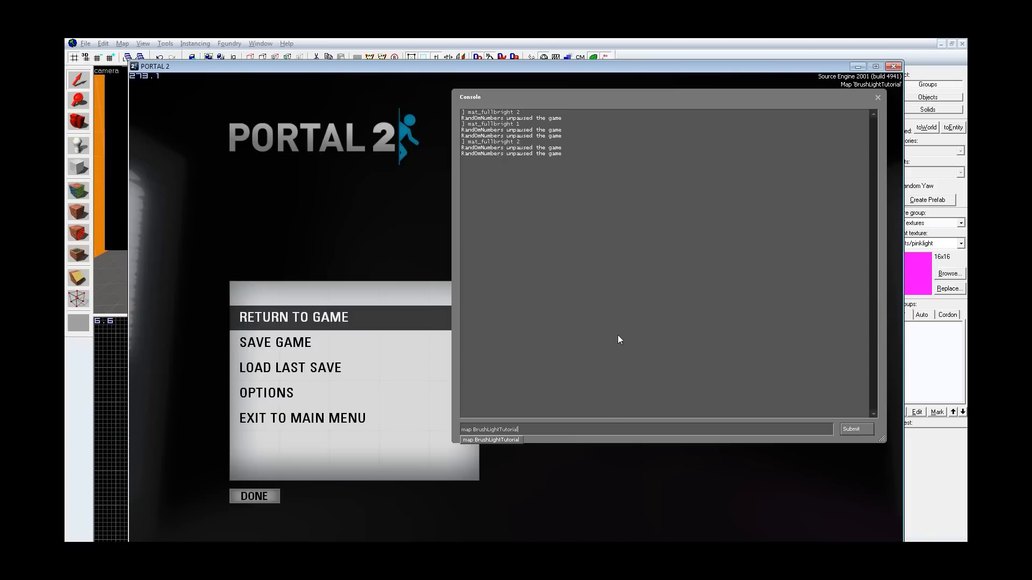
key("Return")
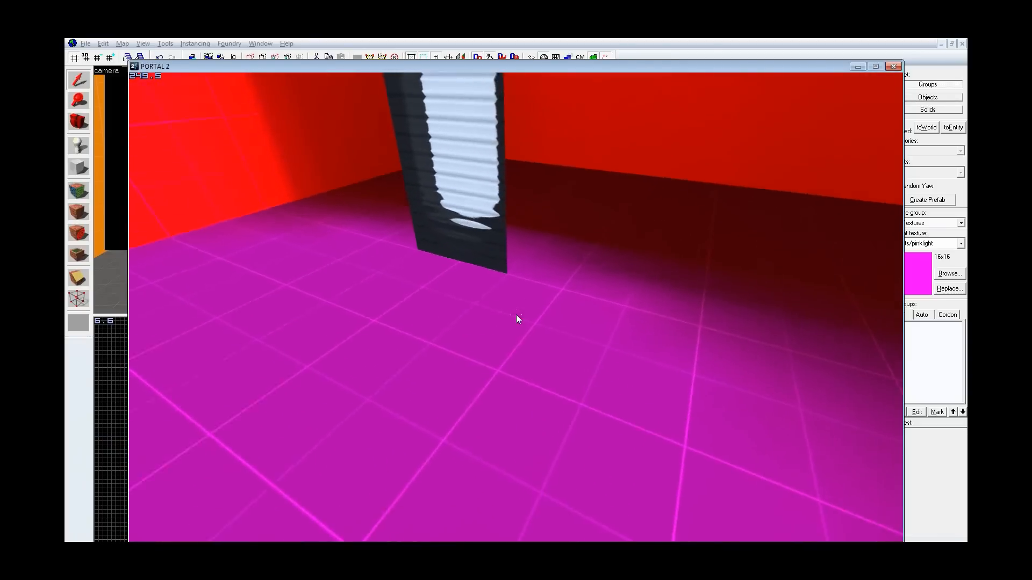
Step: Run mat_fullbright 2 in the reloaded level and walk around both panels to compare their light
key("grave")
type("mat_fullbright 2")
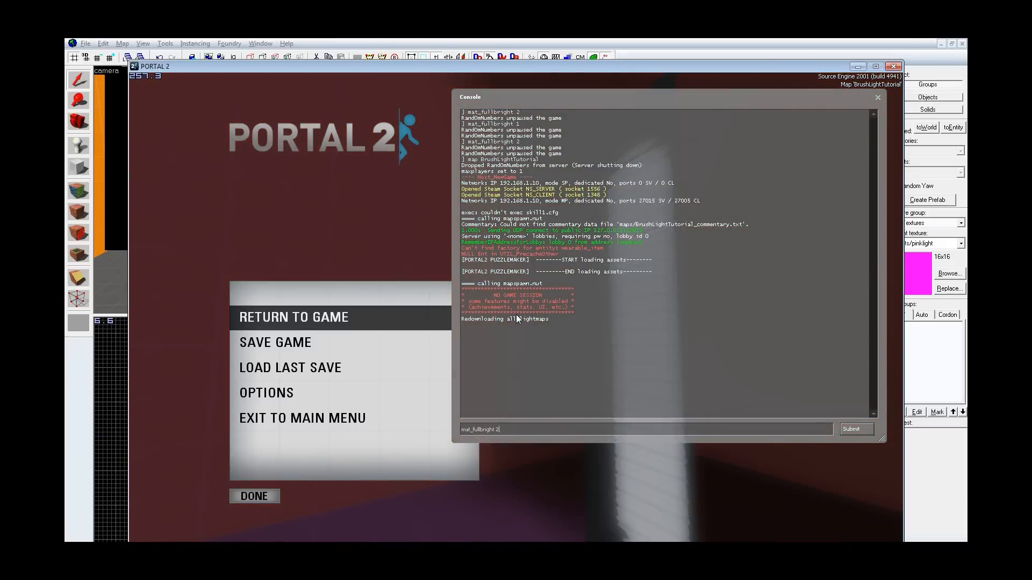
key("Return")
key("Escape")
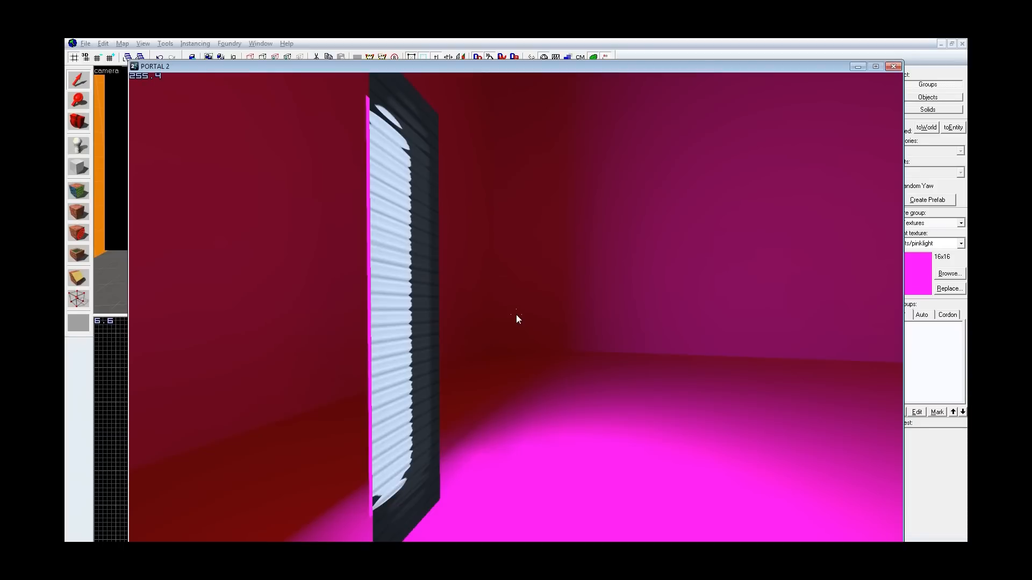
key("w")
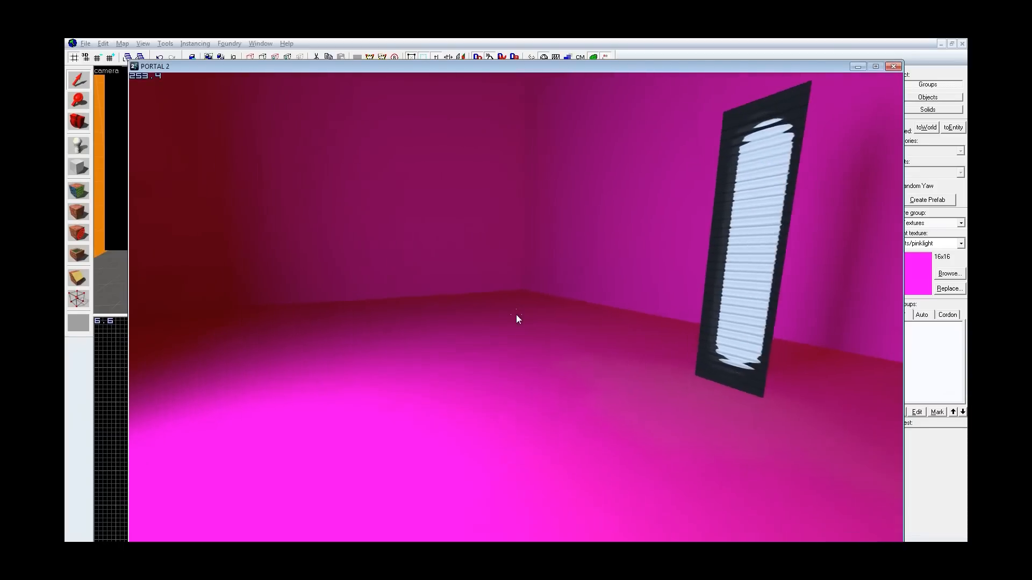
key("a")
key("w")
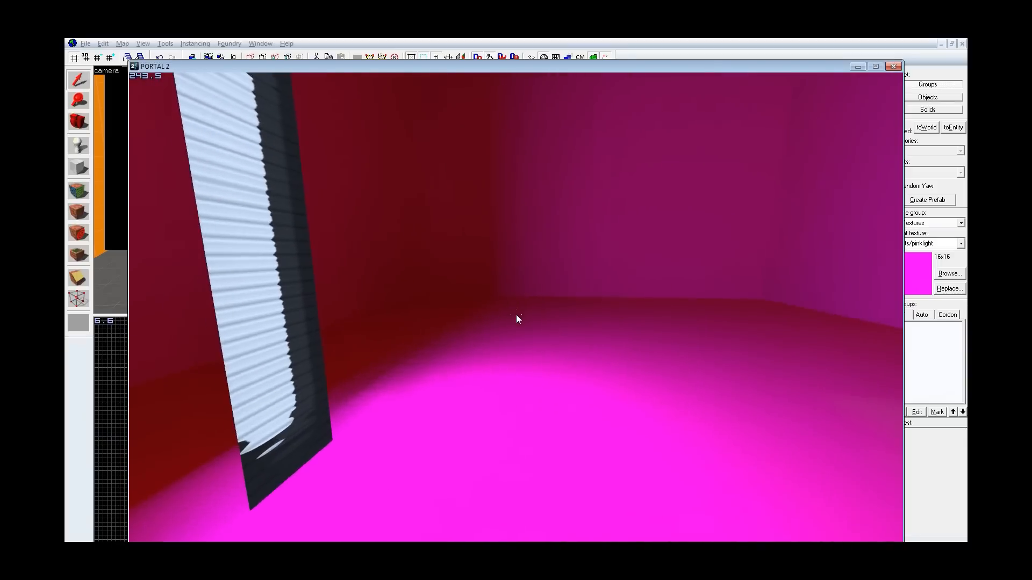
Step: Switch to lights.rad in Notepad++ and select the lights/pinklight line
key("Escape")
key("alt+Tab")
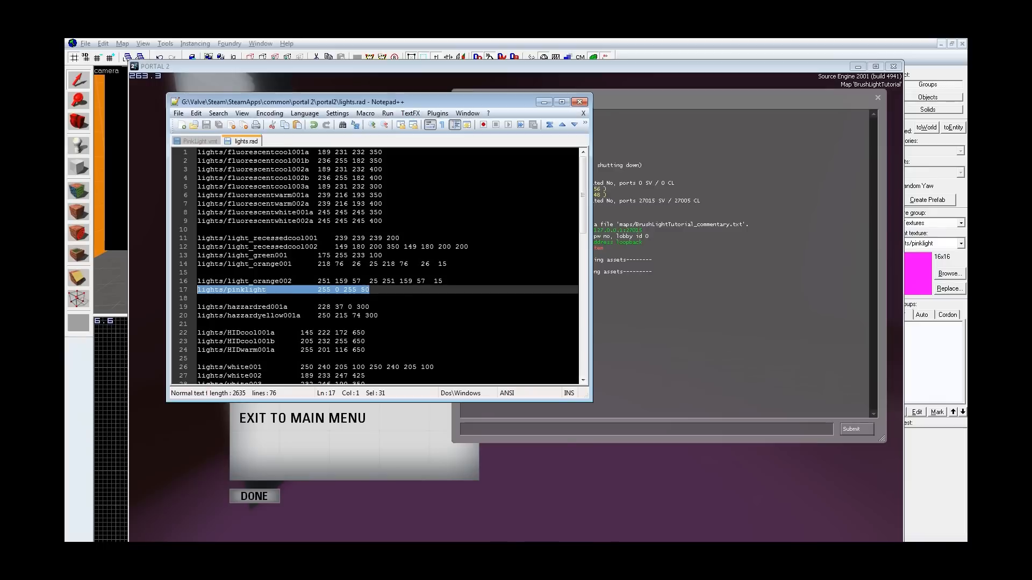
triple_click(364, 291)
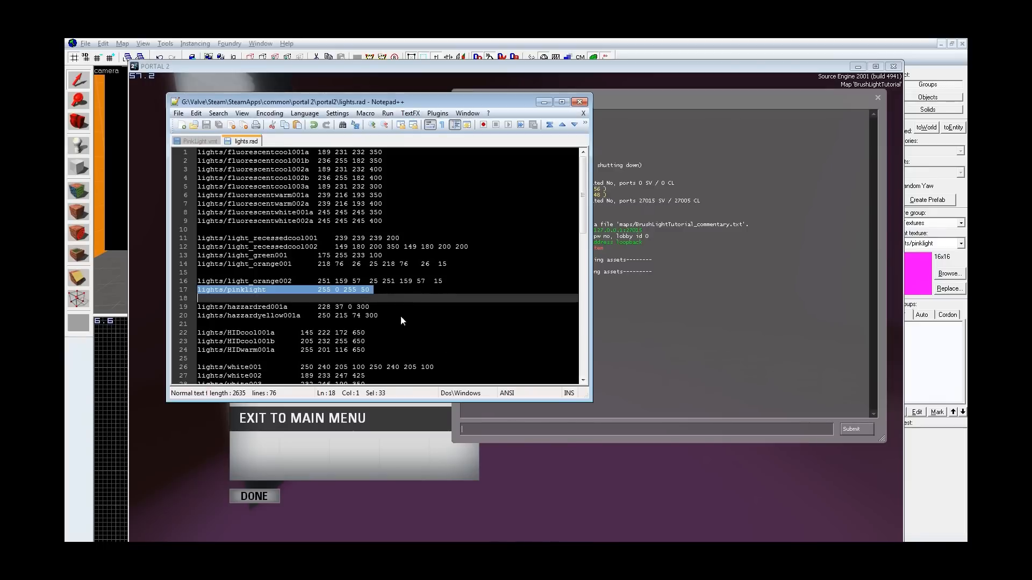
Step: Select the brightness value of the lights/pinklight line in lights.rad, and start the Texture Application tool in Hammer
left_click(363, 290)
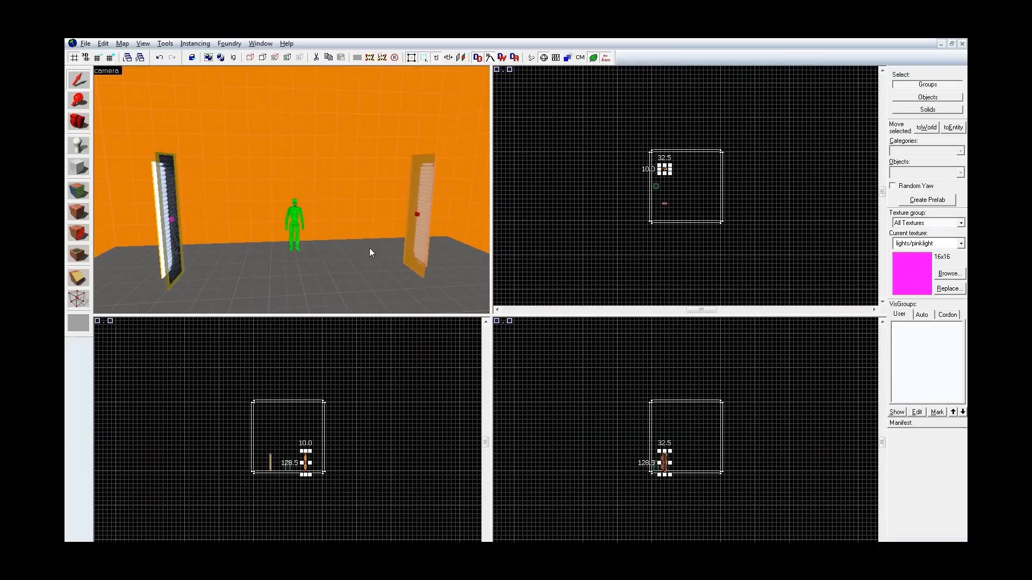
key("shift+a")
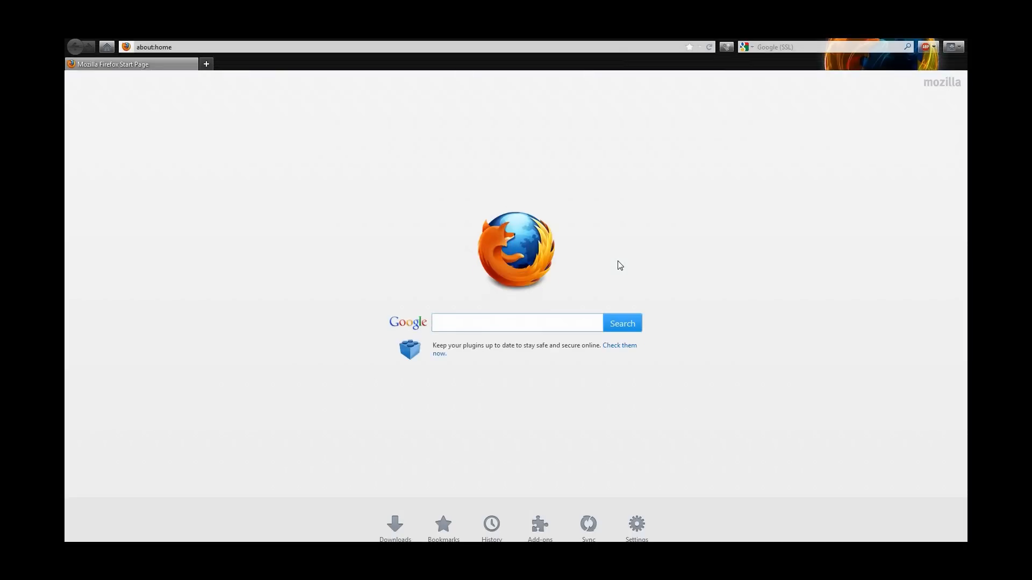
Step: Switch to Firefox, search Google for gcfscape, and open the GCFScape download page on Nem's Tools
type("gcfscape")
key("Return")
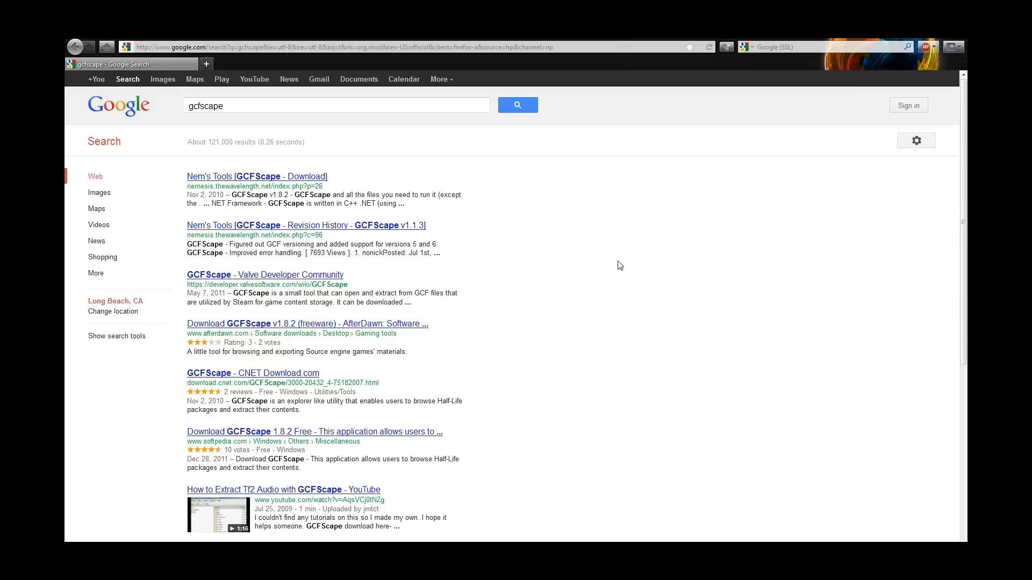
left_click(283, 176)
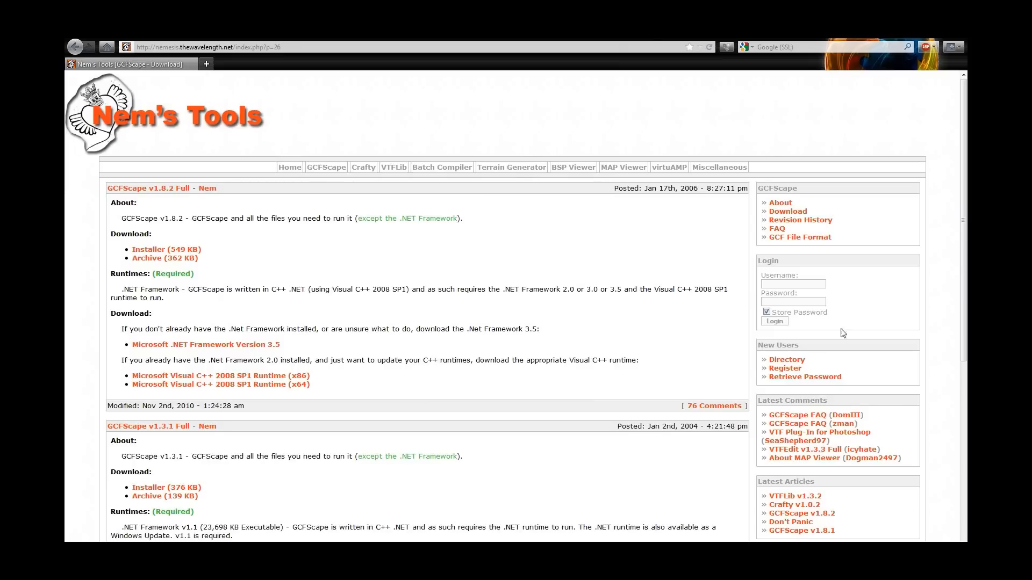
Step: Open the VTFEdit v1.3.3 Full article on Nem's Tools and view its download and runtime links
left_click(801, 450)
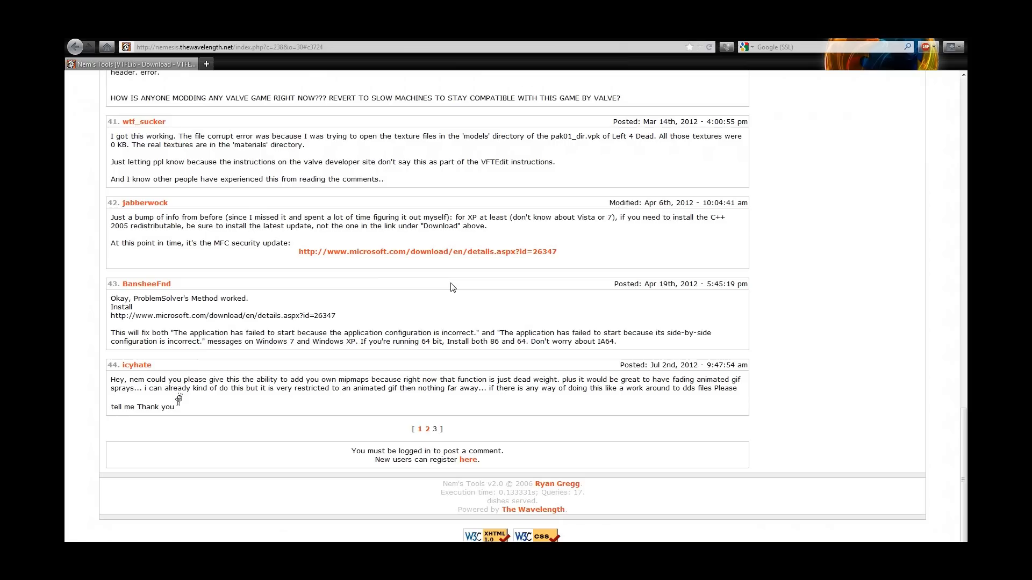
key("Home")
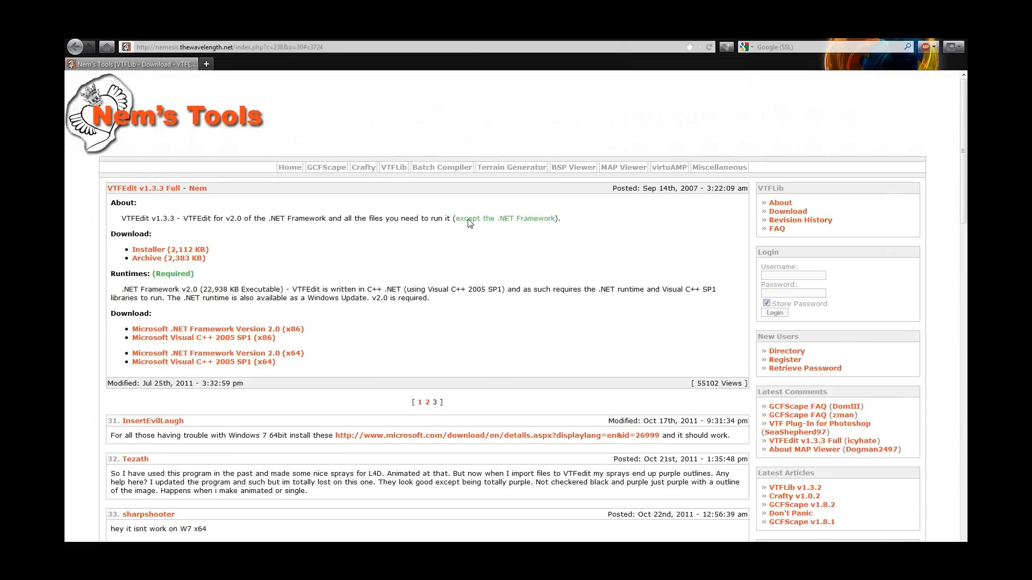
left_click(143, 188)
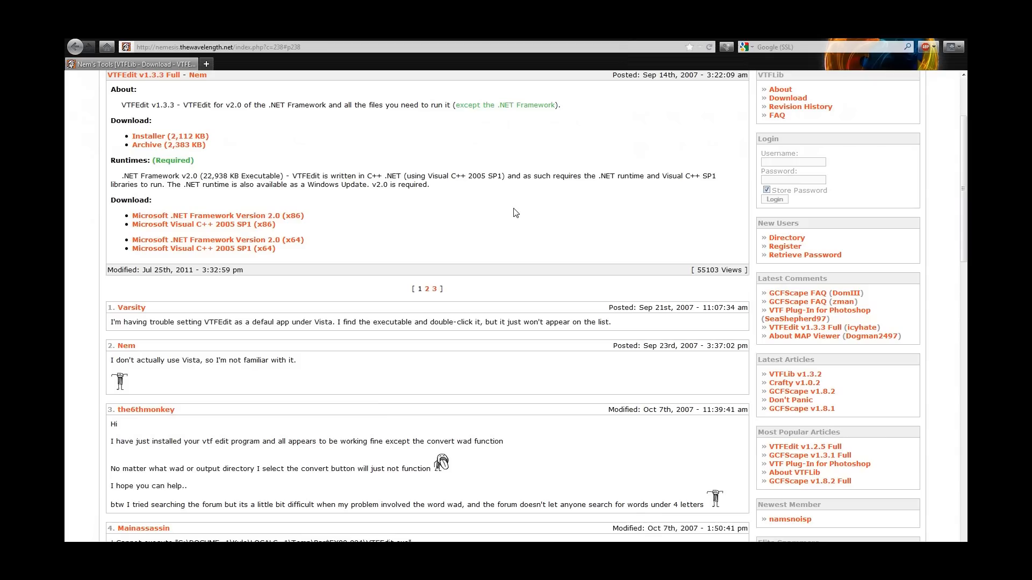
scroll(585, 247, "up", 4)
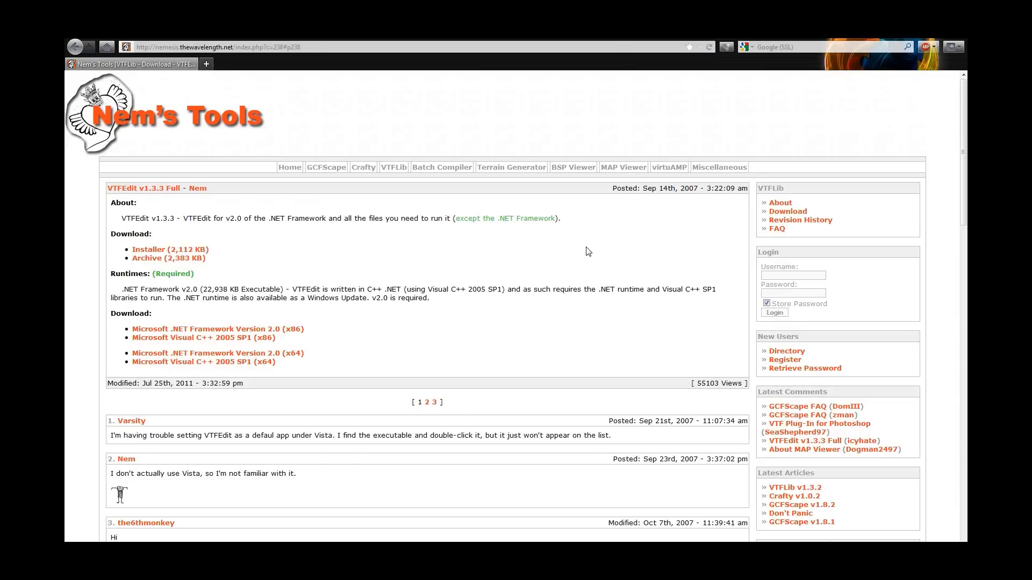
Step: Open the VTF Plug-In for Photoshop article and view its description, options screenshot and download link
left_click(835, 424)
middle_click(441, 354)
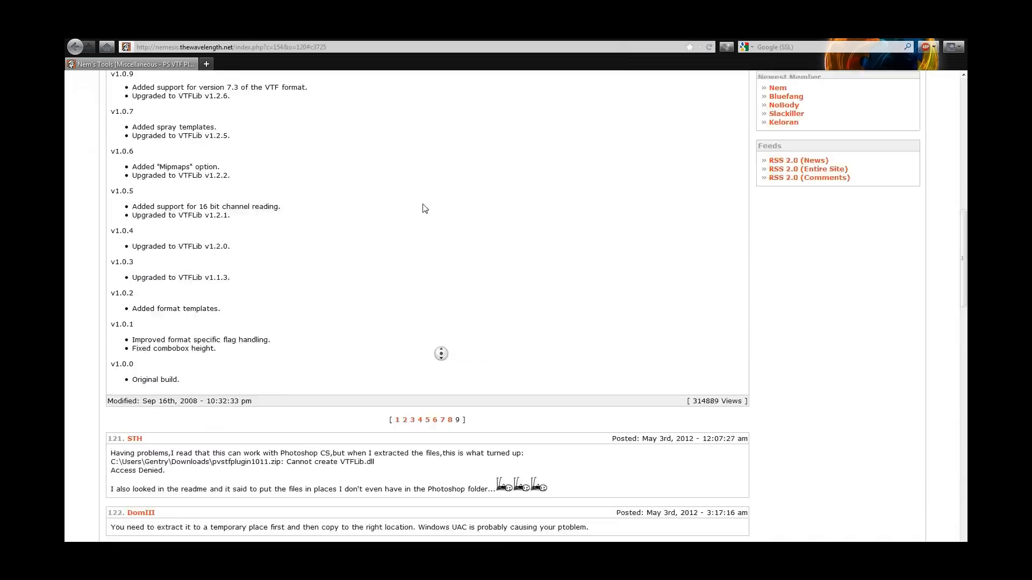
left_click(422, 207)
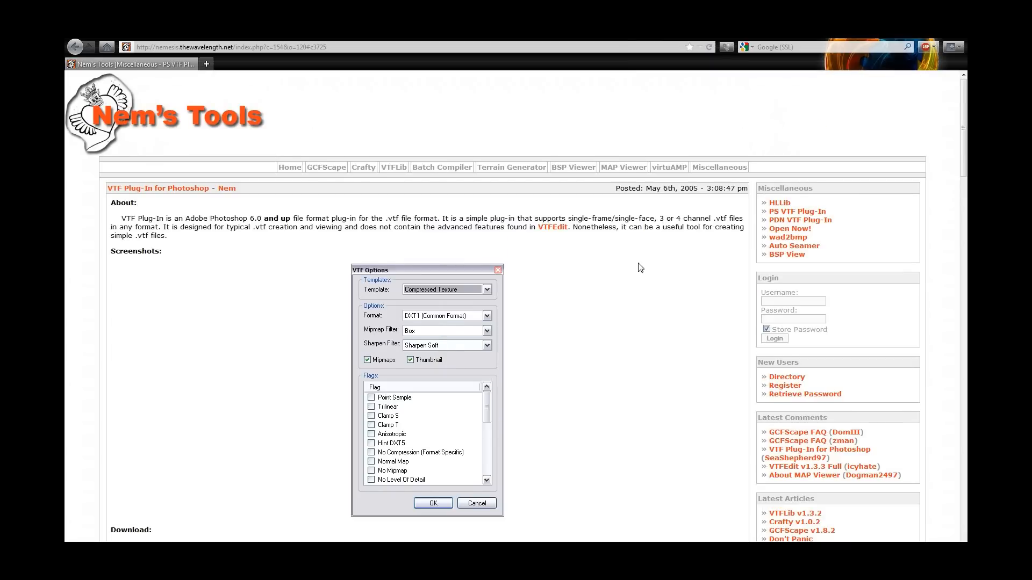
scroll(639, 265, "down", 2)
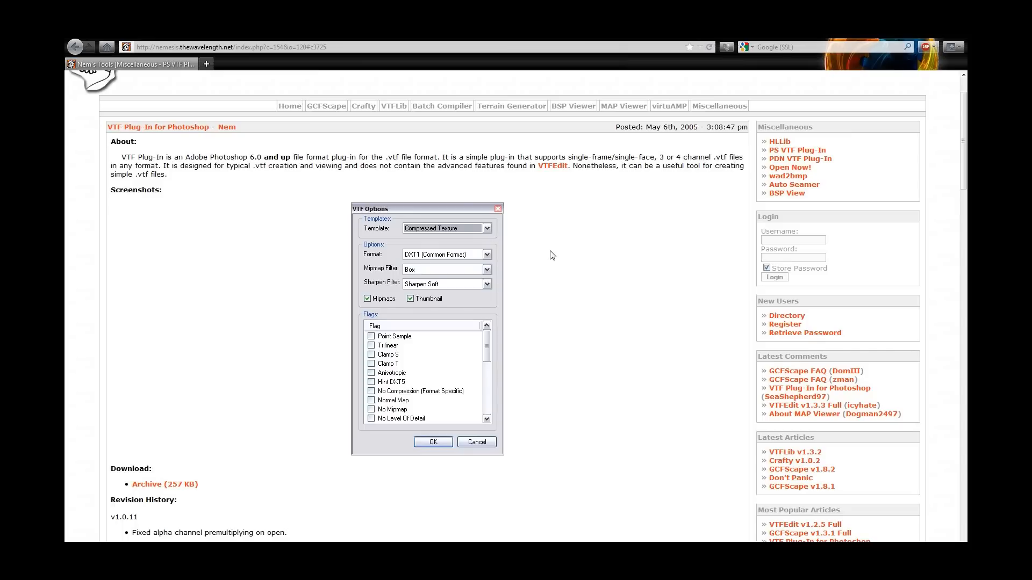
Step: Switch to lights.rad in Notepad++ to review the lights/pinklight line, and return to the VTF Plug-In page in Firefox
key("alt+Tab")
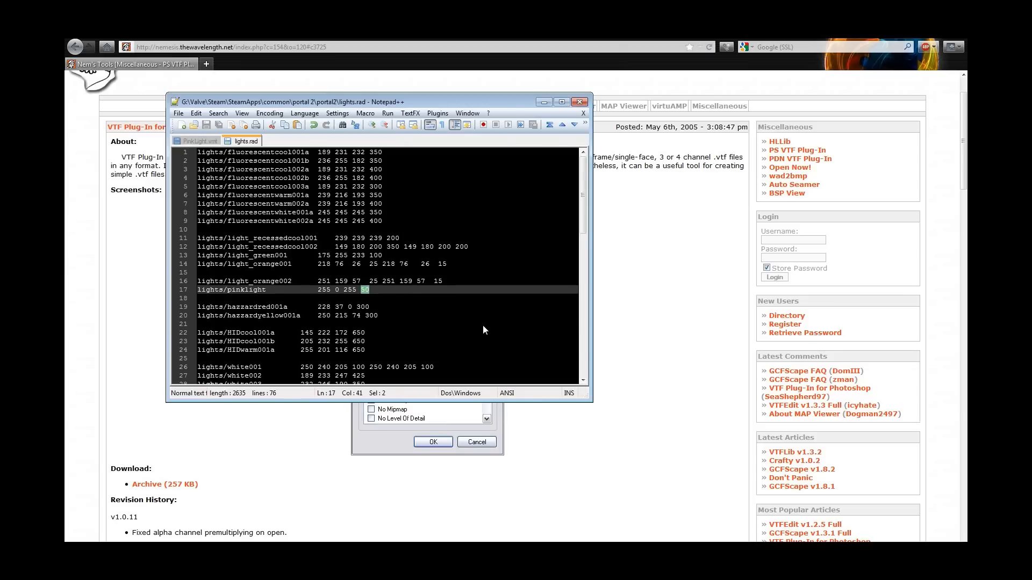
left_click(724, 296)
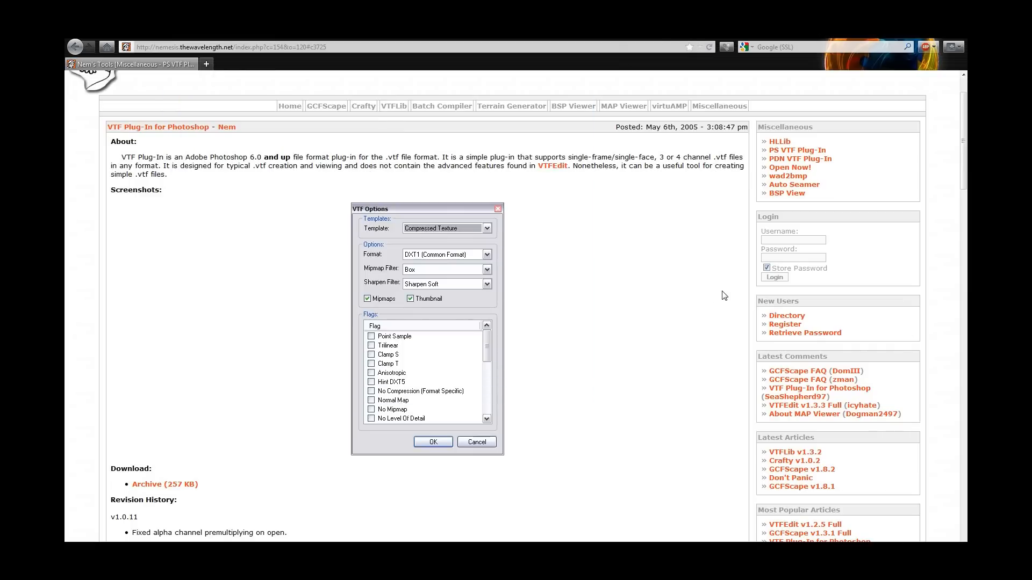